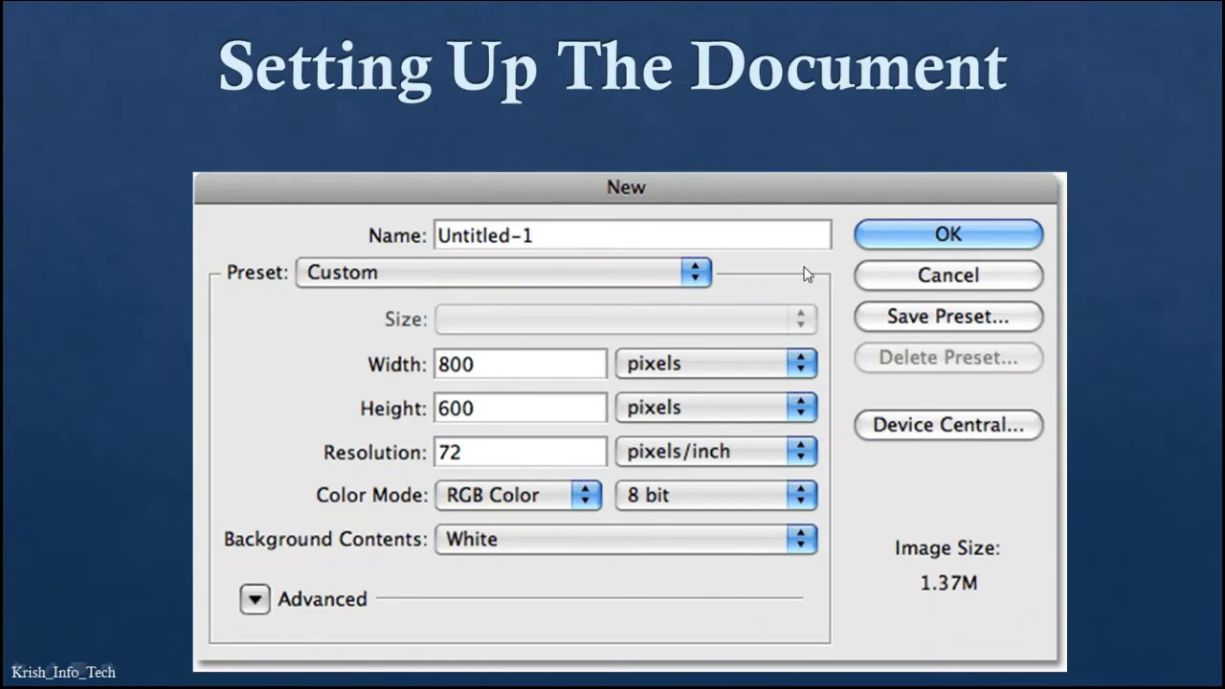
left_click(915, 230)
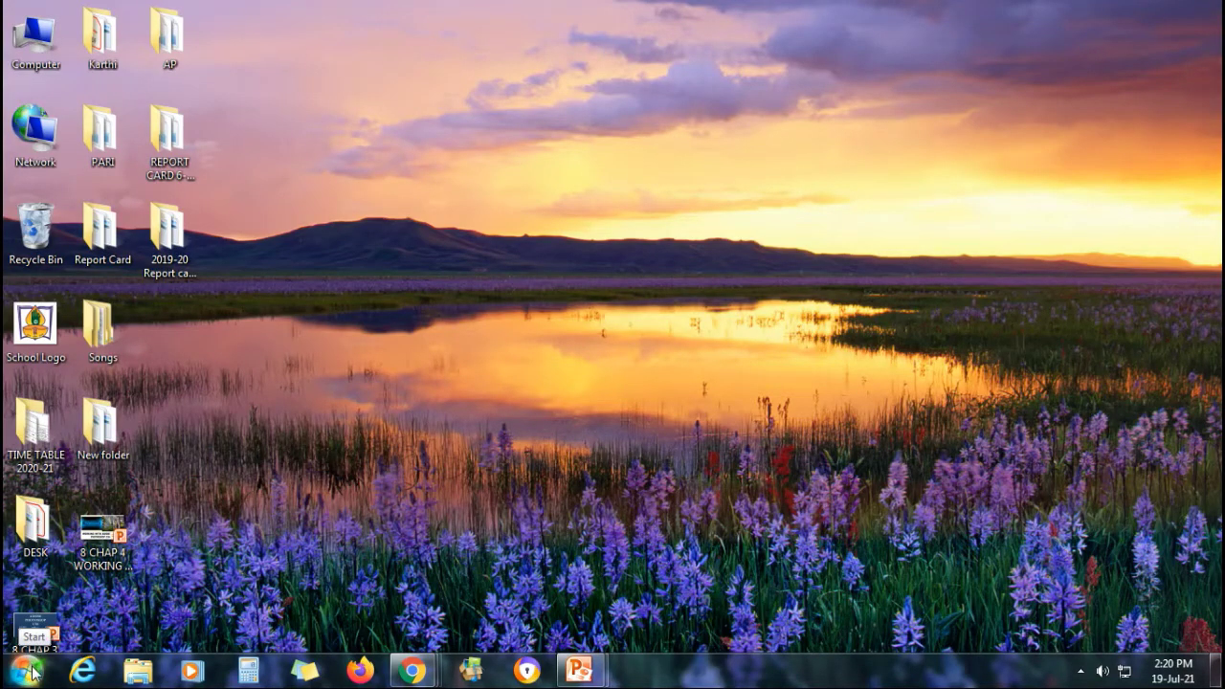
Launch Adobe Photoshop CS4 from the list of installed programs
left_click(32, 673)
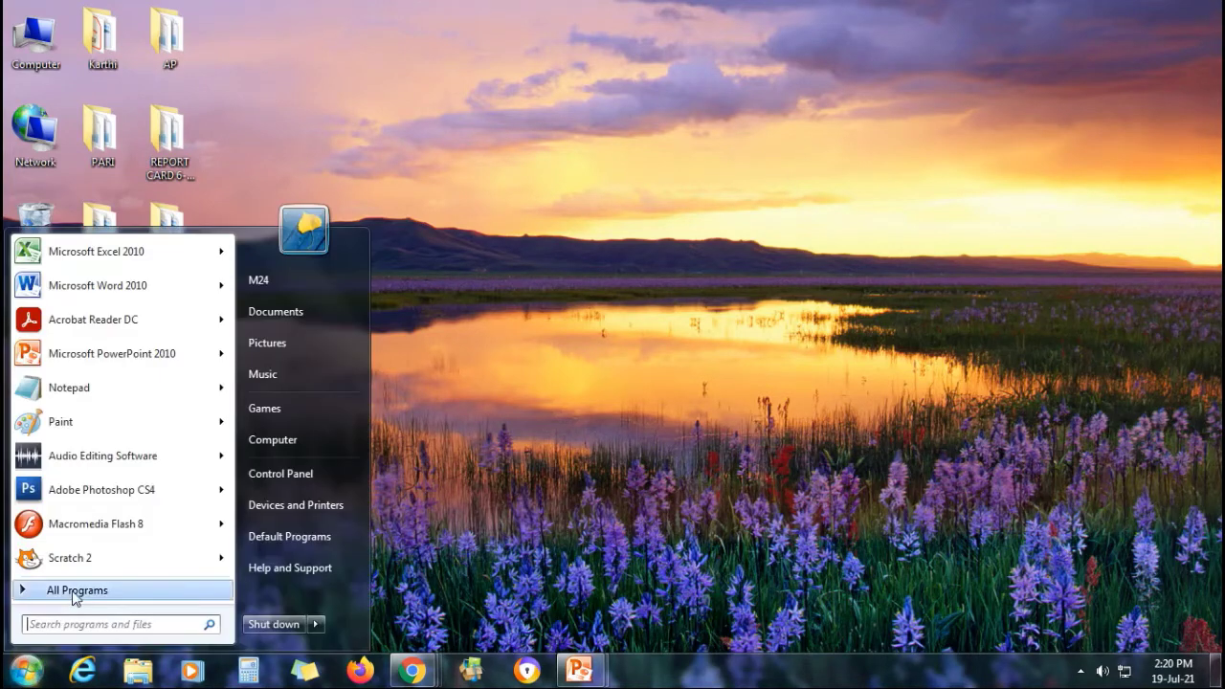
left_click(69, 590)
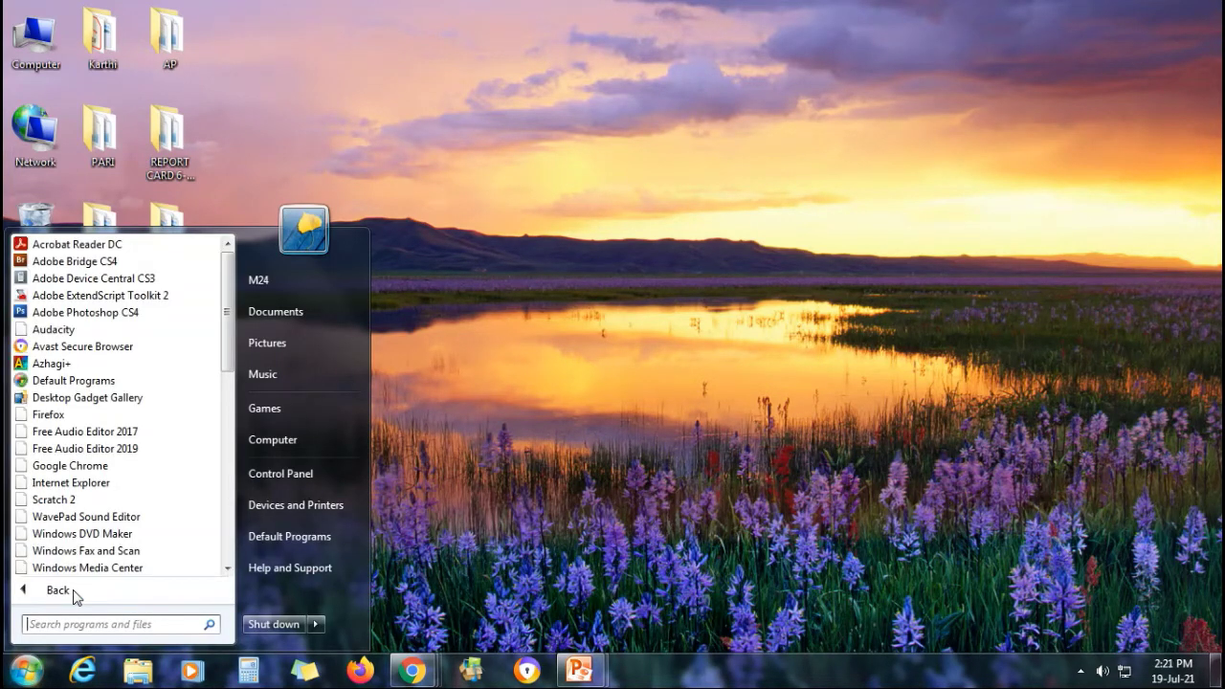
left_click(152, 317)
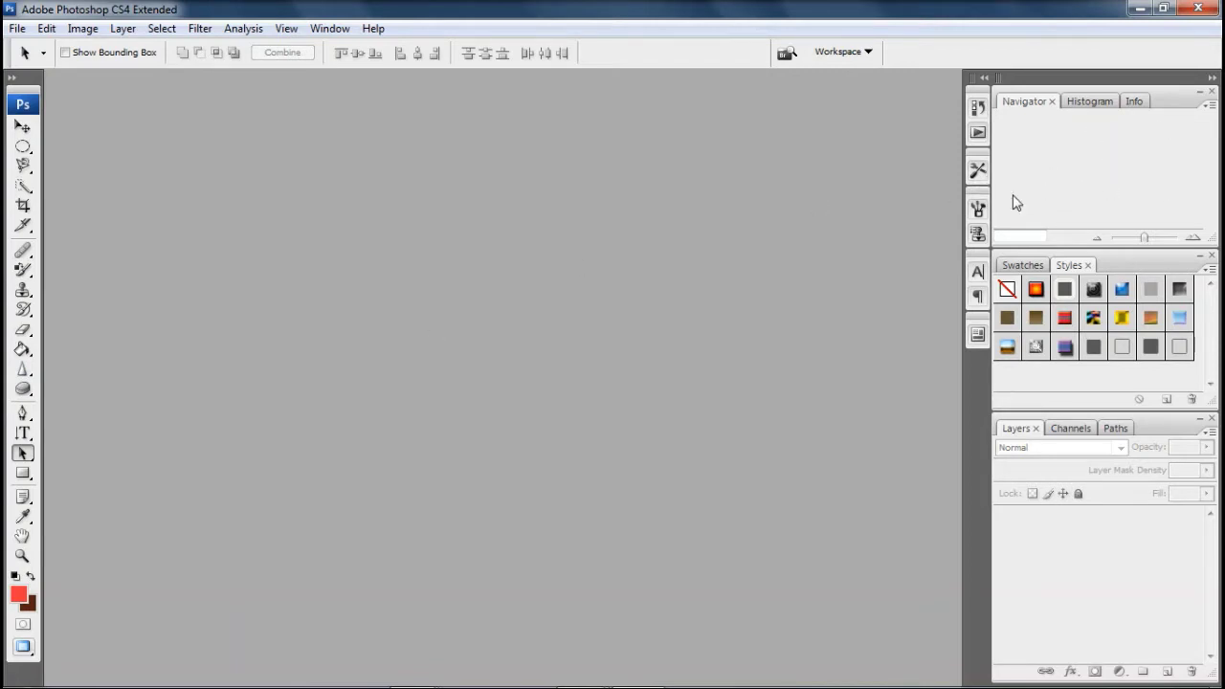
Bring up the color swatches in place of the preset styles
left_click(1019, 266)
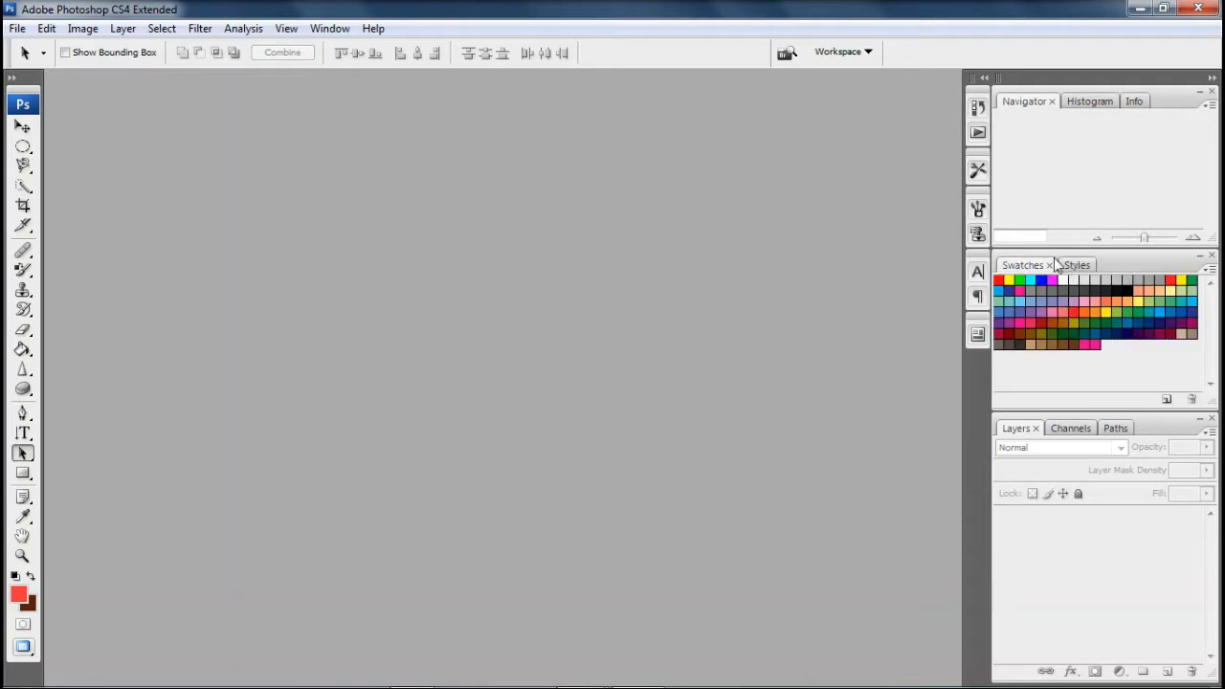
left_click(1069, 268)
left_click(1040, 267)
Start a new document and name it SAMPLE
left_click(16, 28)
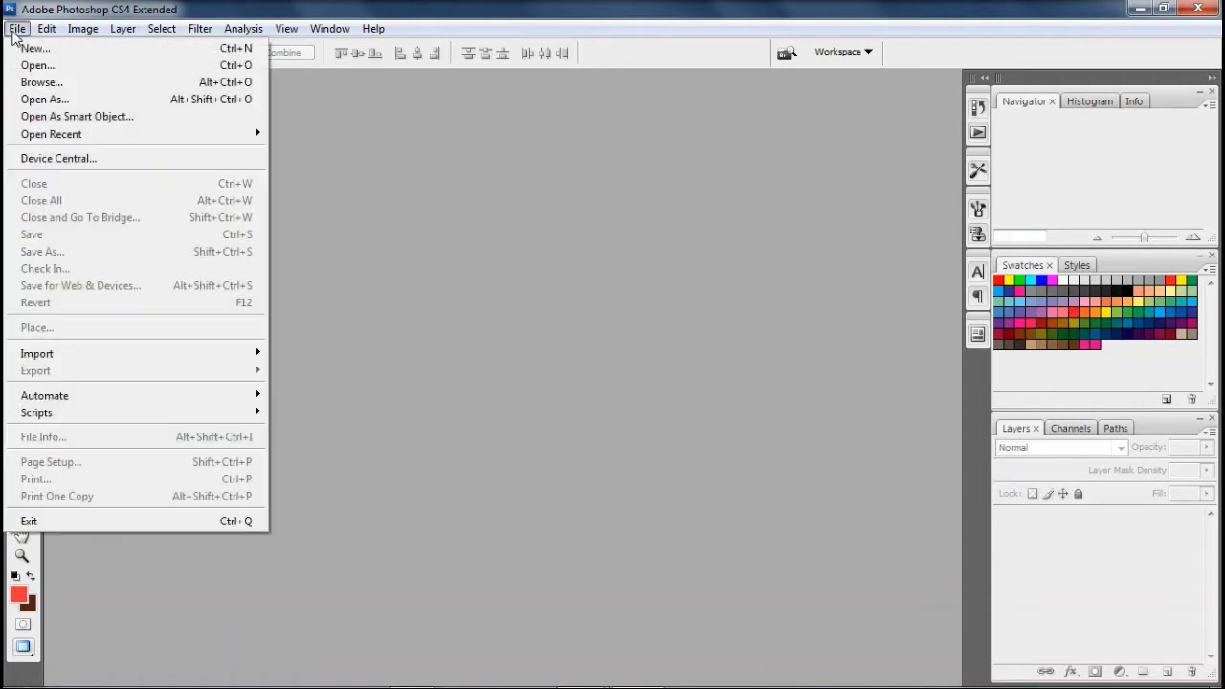
left_click(27, 46)
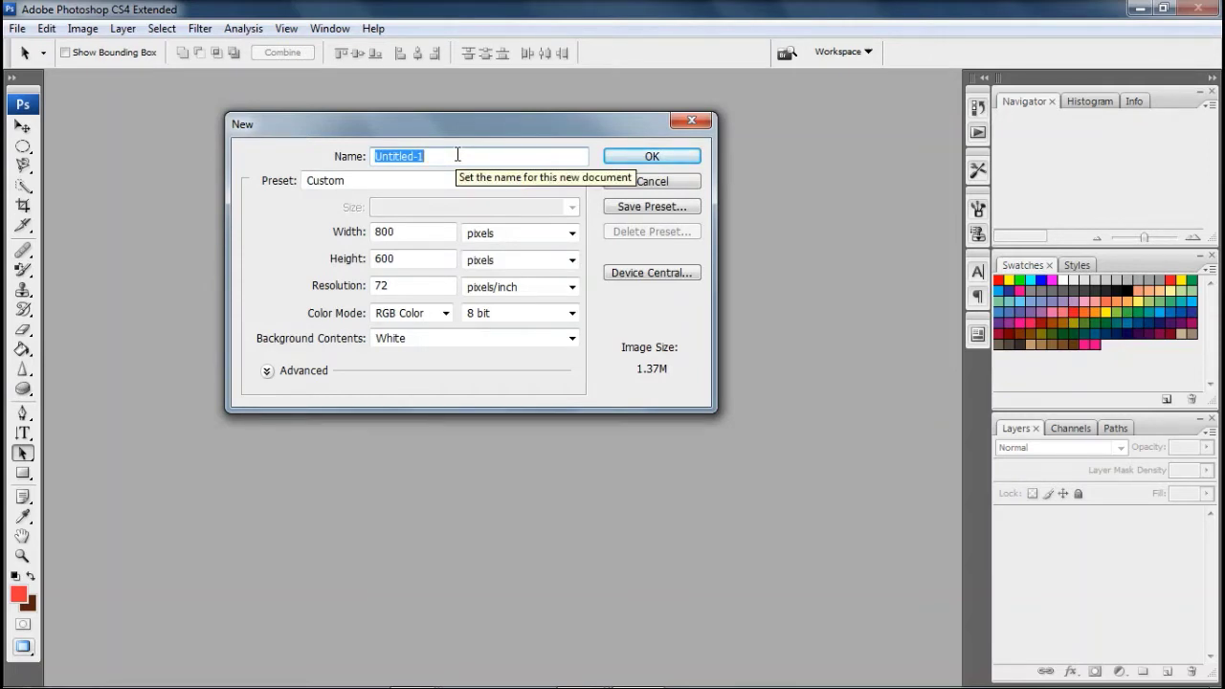
type("SA")
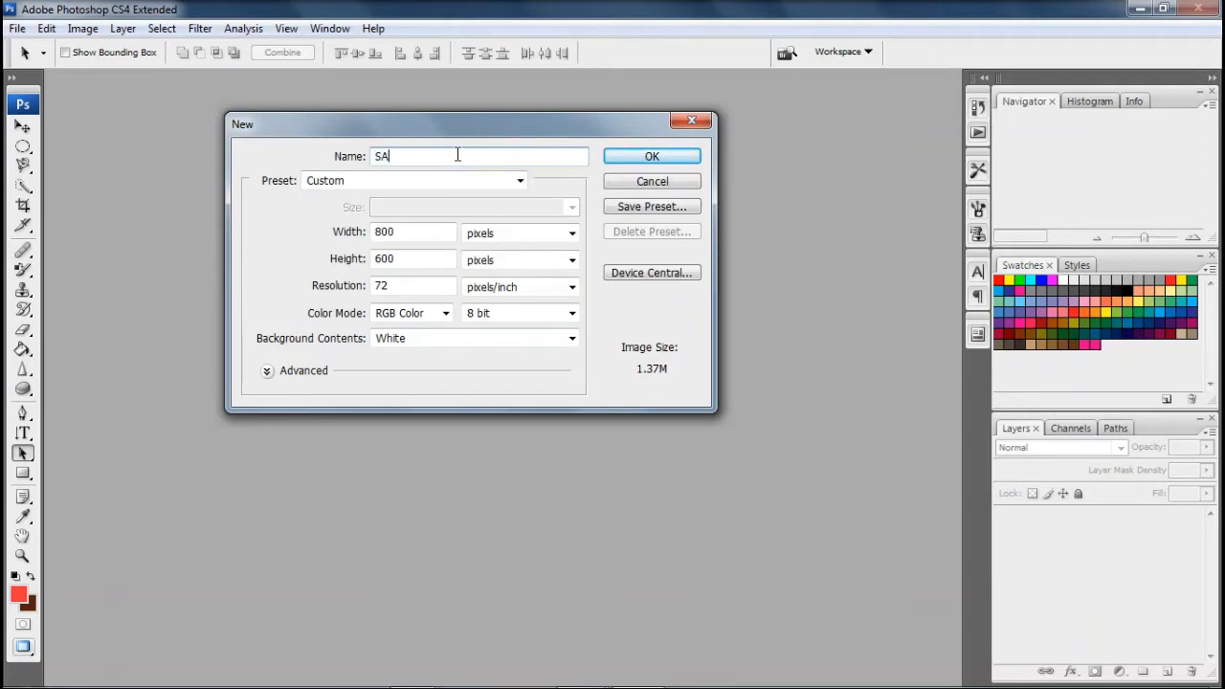
type("R")
key("BackSpace")
type("MPLE")
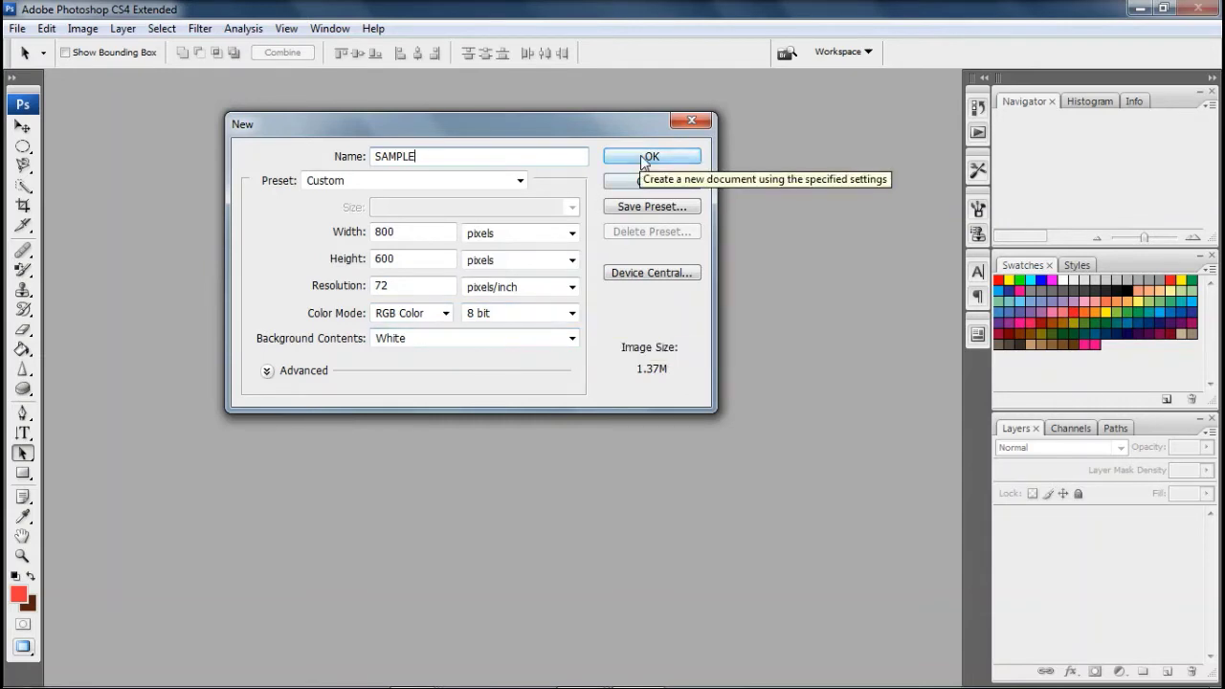
Set the new document's height to 600 pixels and create it
left_click_drag(476, 128, 534, 103)
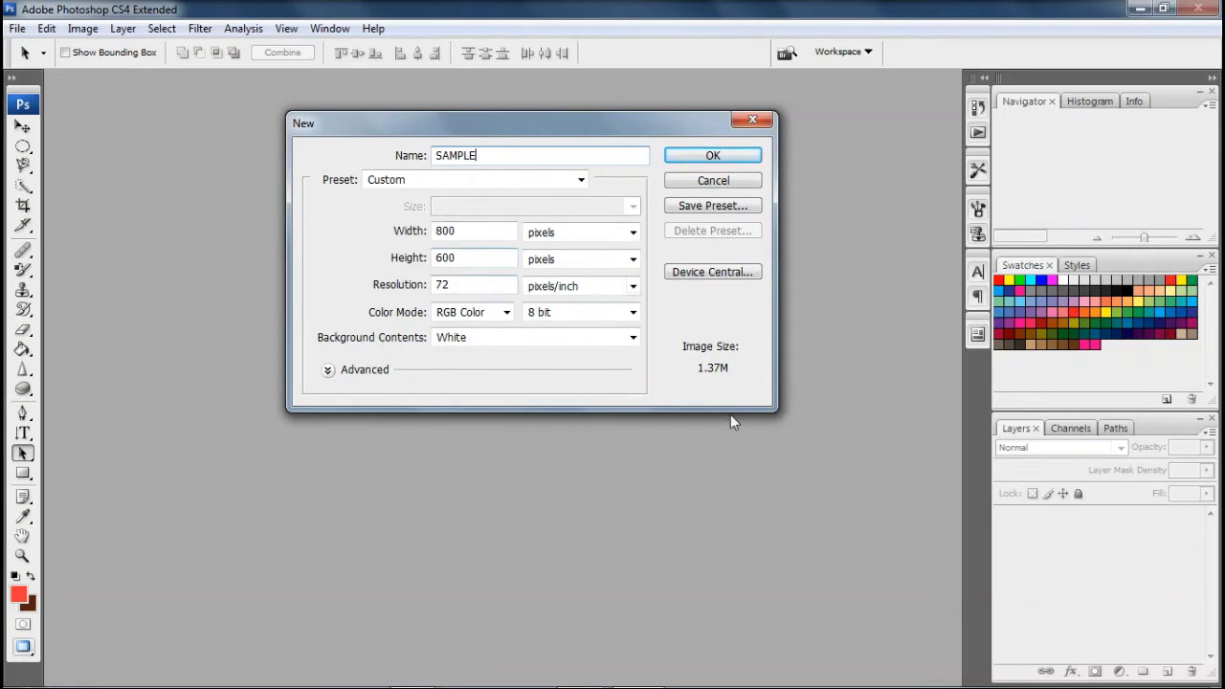
left_click(498, 260)
key("BackSpace")
key("BackSpace")
key("BackSpace")
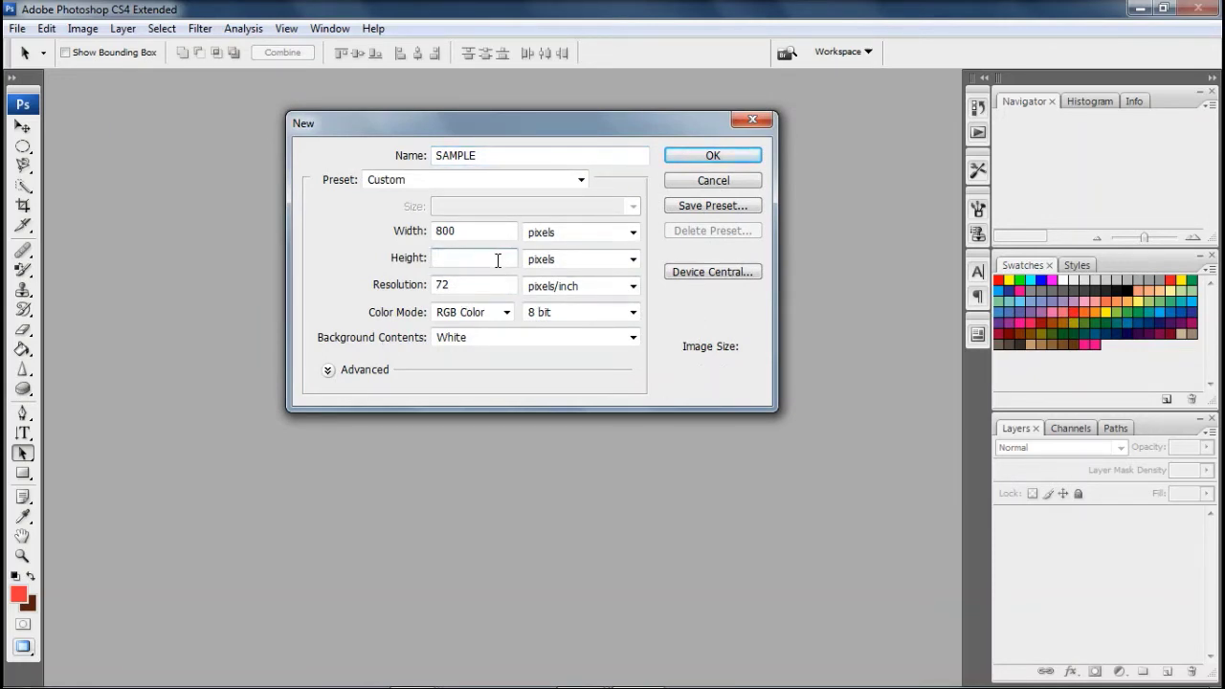
type("600")
left_click(705, 160)
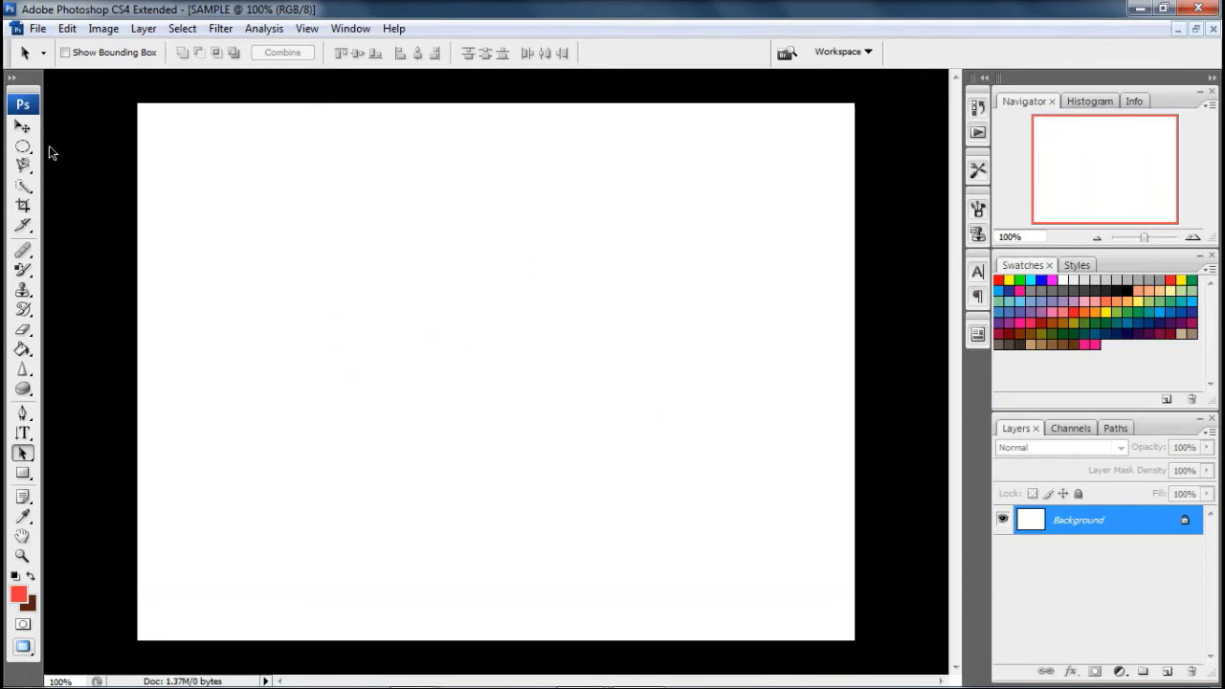
Place the School Logo image from the Desktop into the SAMPLE document
left_click(38, 29)
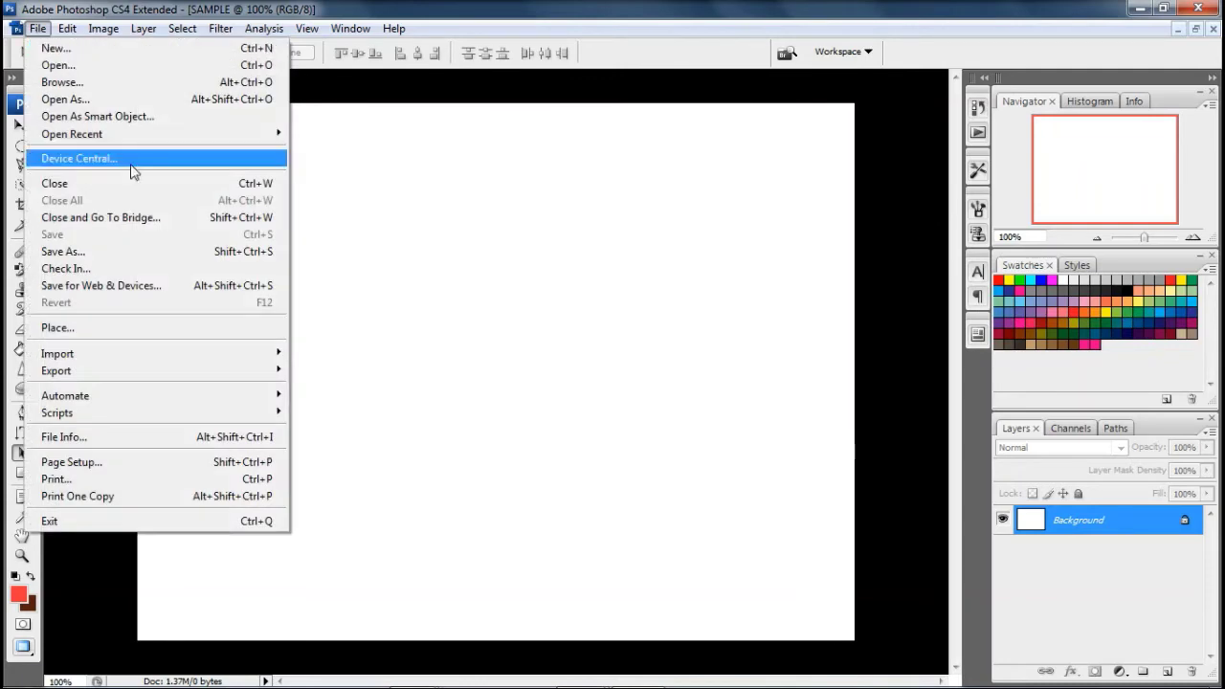
left_click(195, 328)
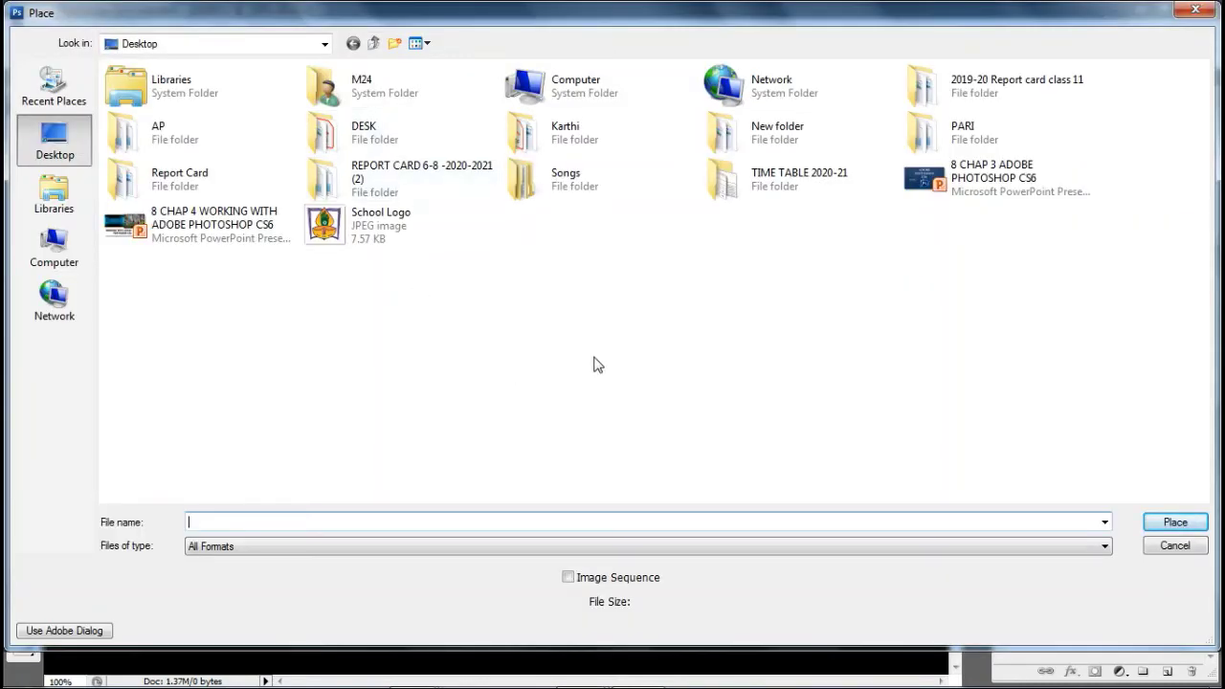
left_click(402, 234)
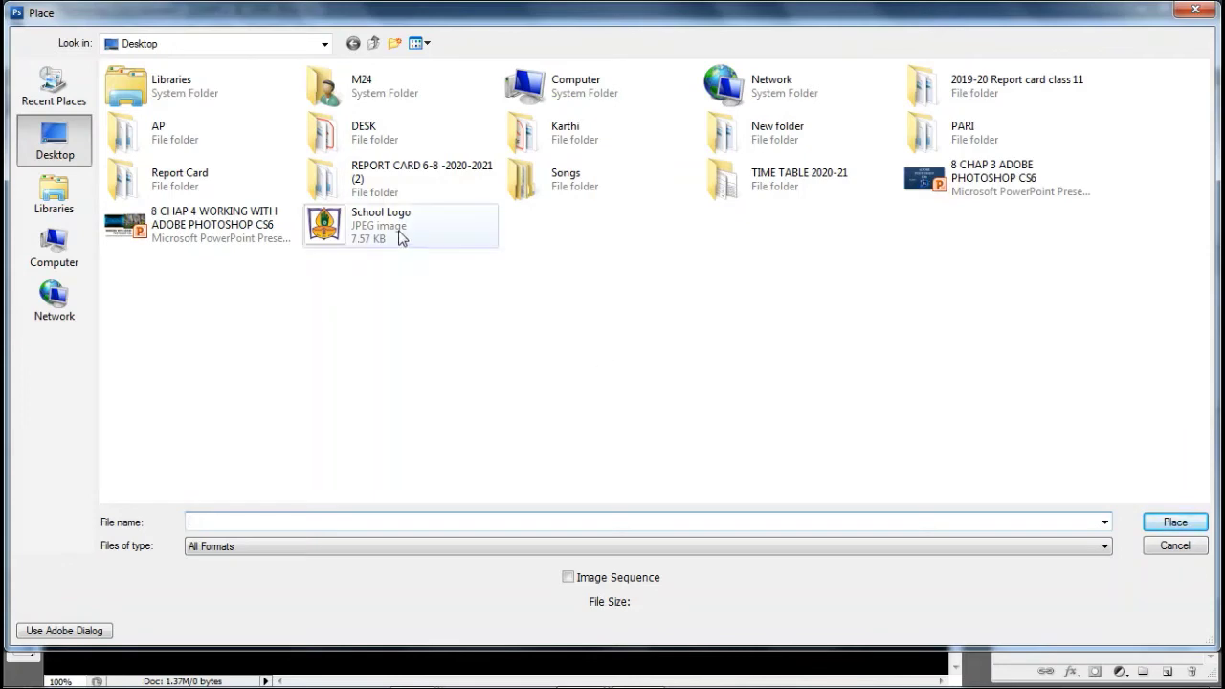
left_click(1175, 522)
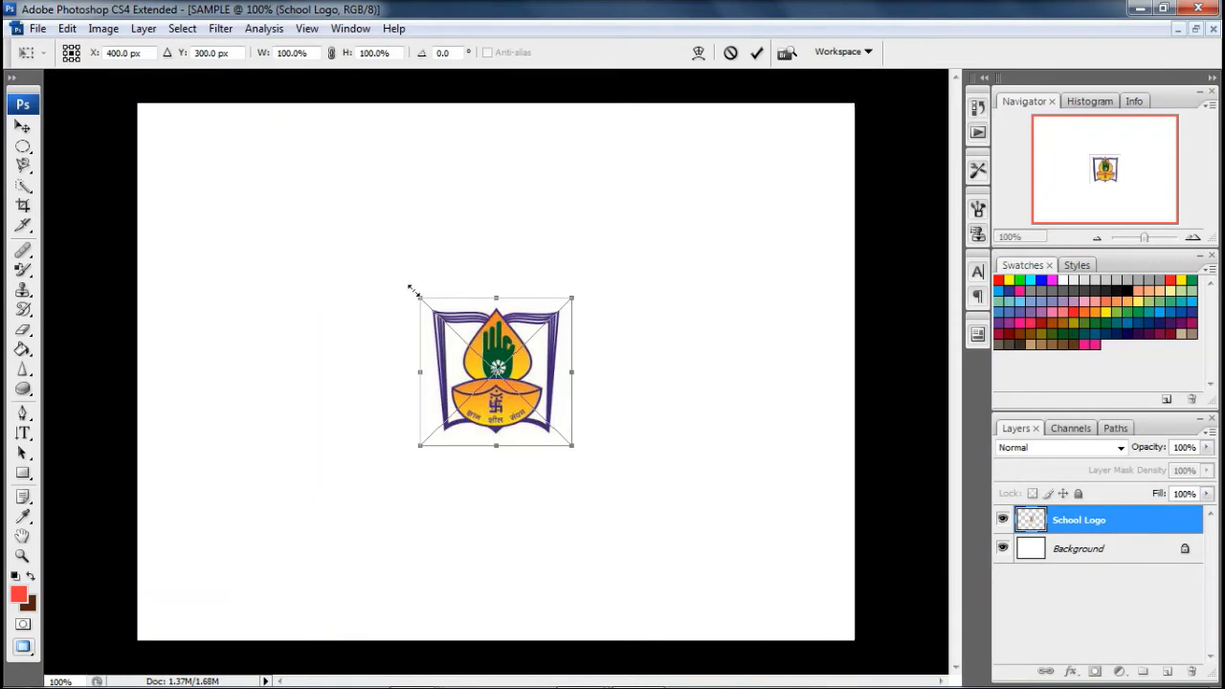
Enlarge the placed logo up and to the left to about 143.5% width and 138% height, and commit the placement
left_click_drag(412, 287, 346, 232)
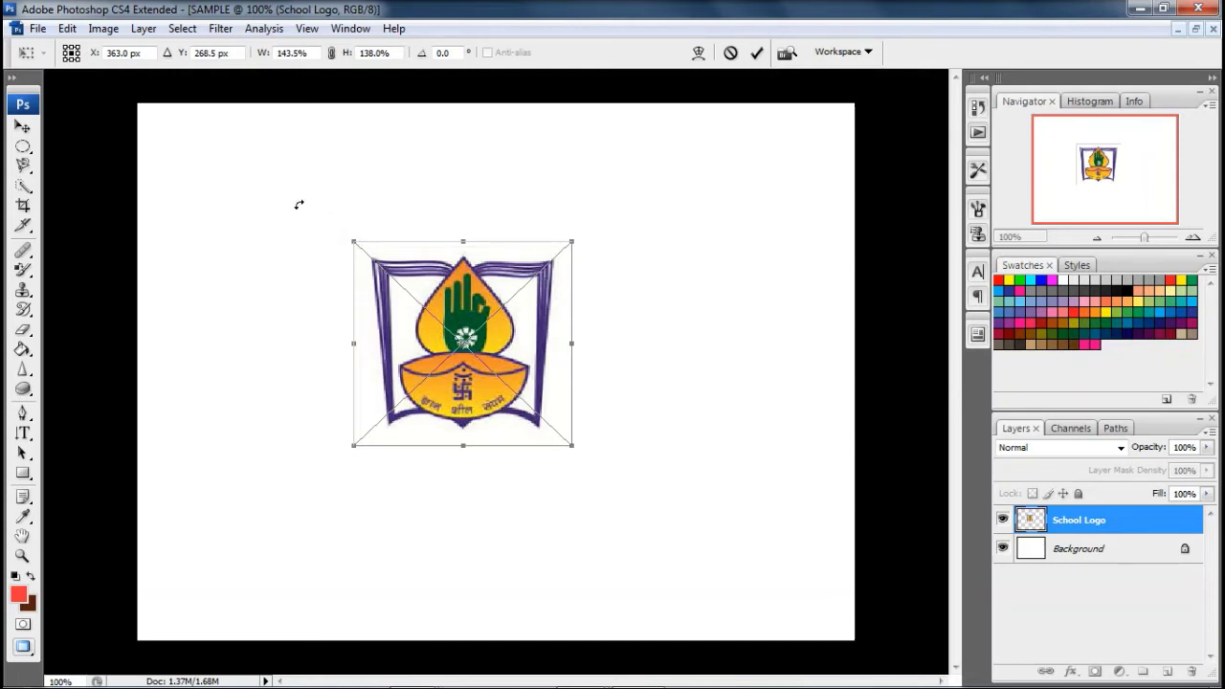
mouse_move(298, 204)
left_mouse_down()
mouse_move(284, 219)
mouse_move(277, 304)
mouse_move(316, 211)
left_mouse_up()
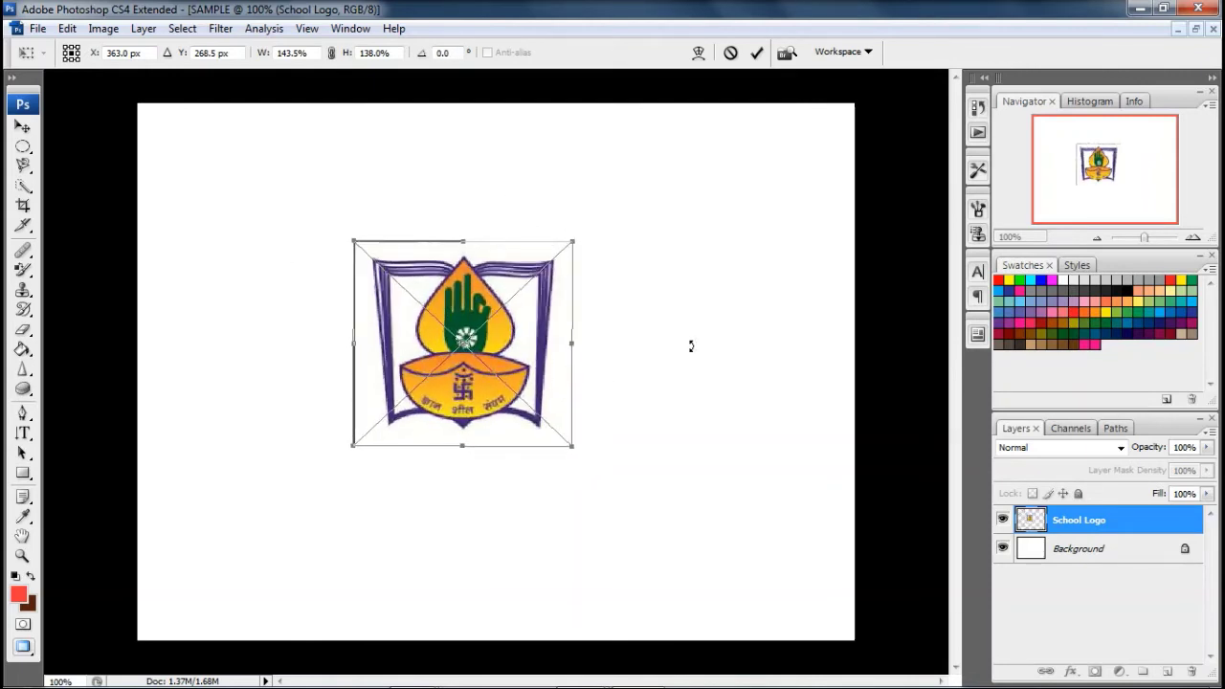
key("Return")
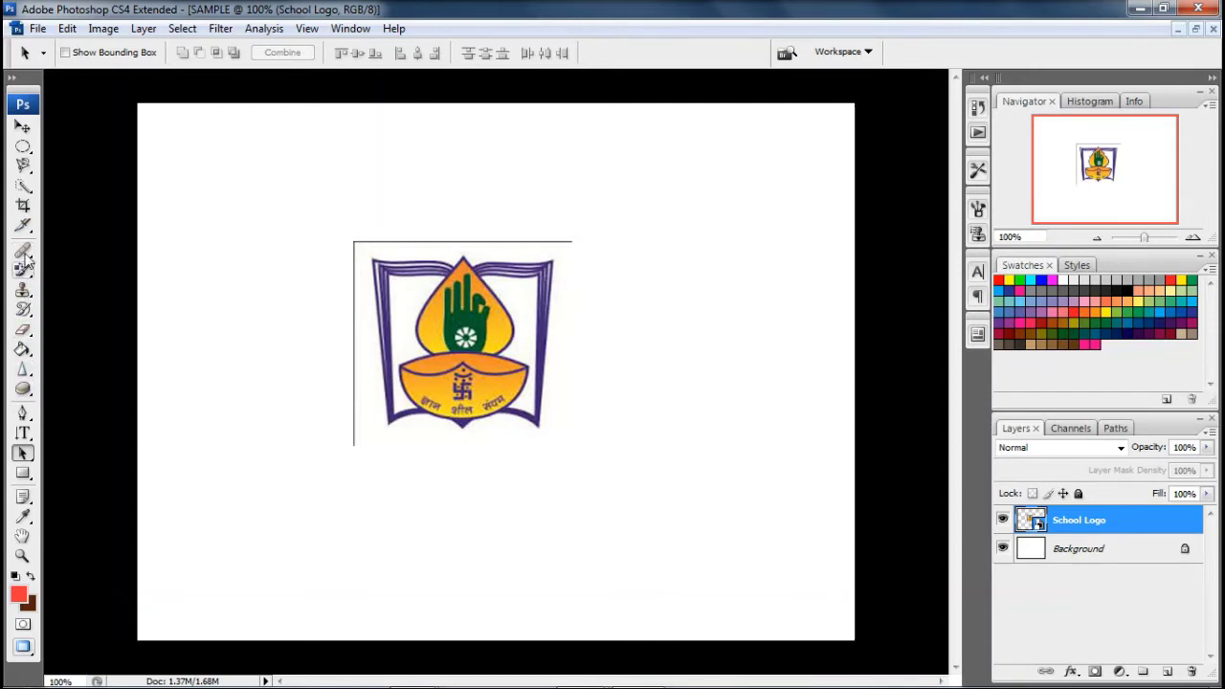
Enclose the logo in a rectangular marquee selection and paste a copy of it onto a new layer
left_click(22, 149)
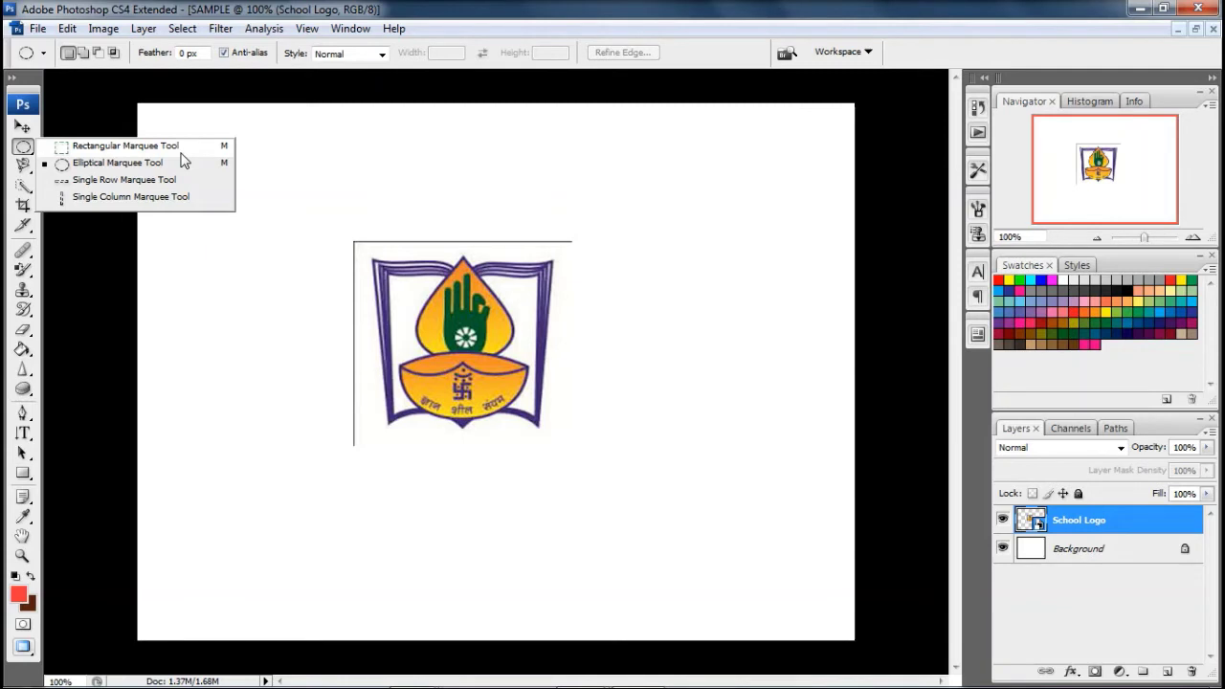
left_click(124, 145)
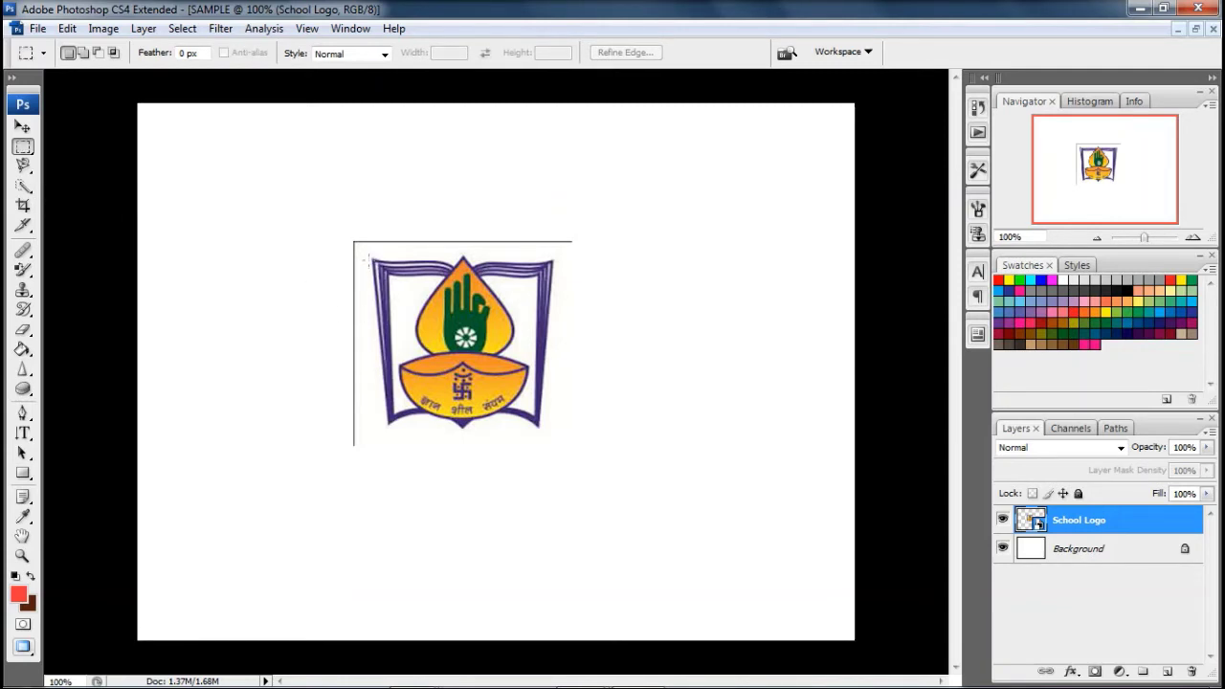
left_click_drag(431, 309, 561, 441)
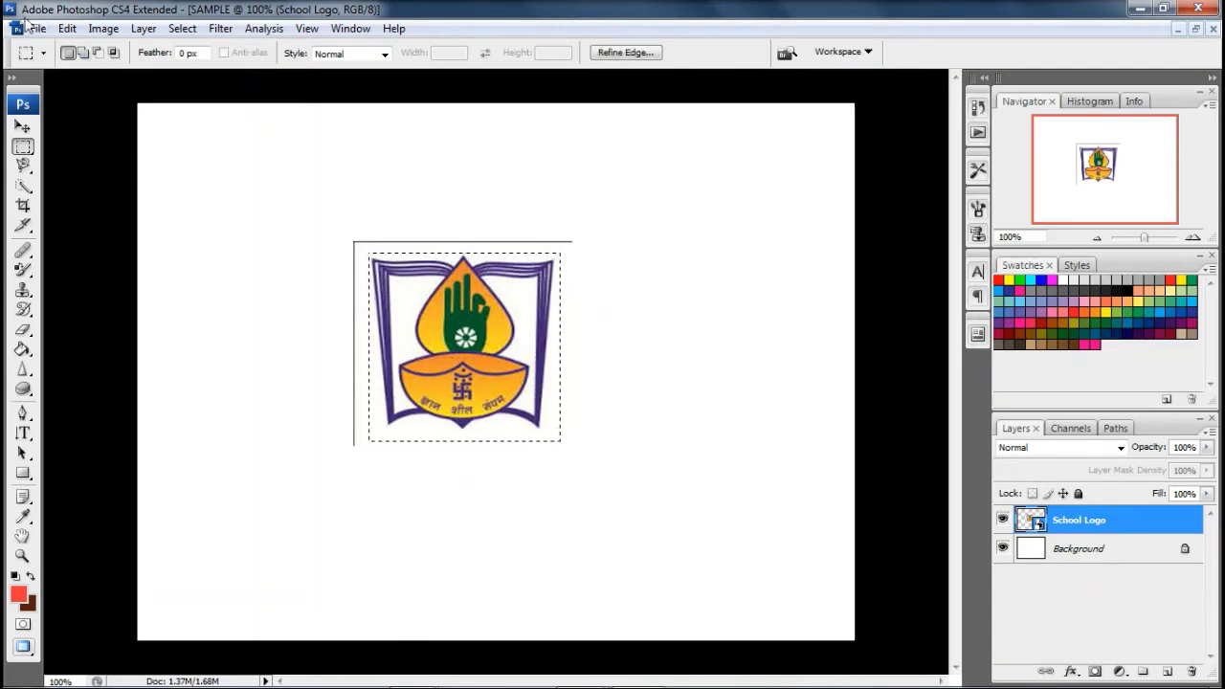
left_click(66, 30)
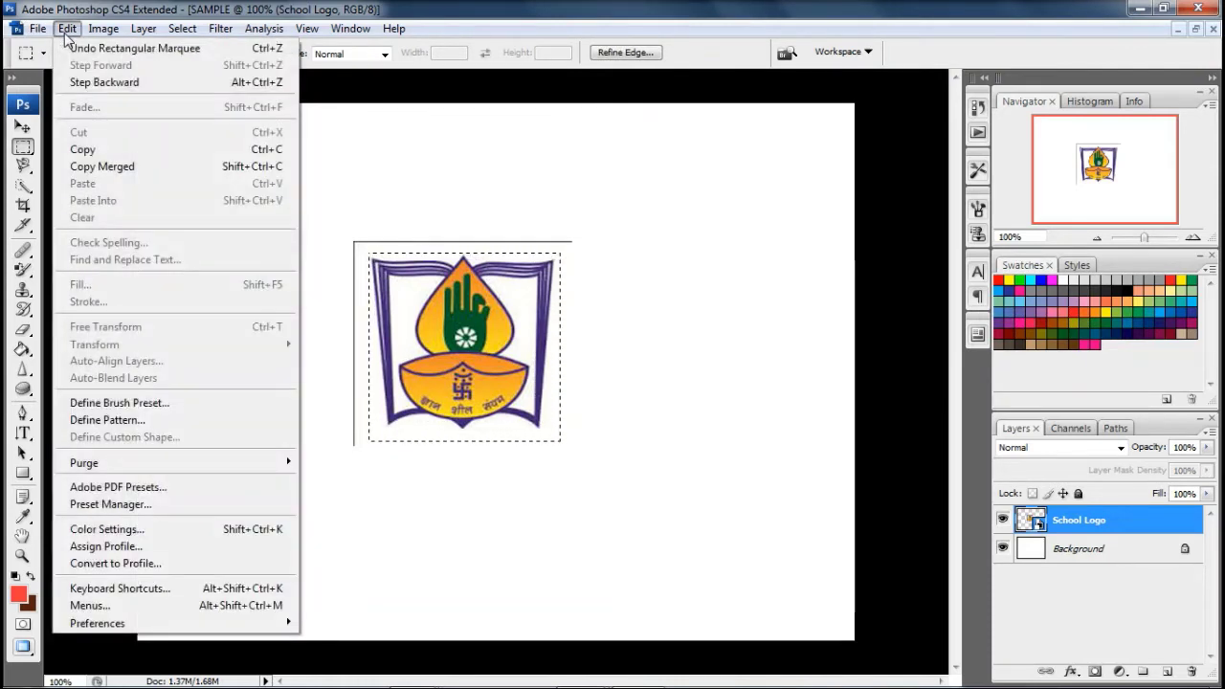
left_click(96, 150)
left_click(66, 29)
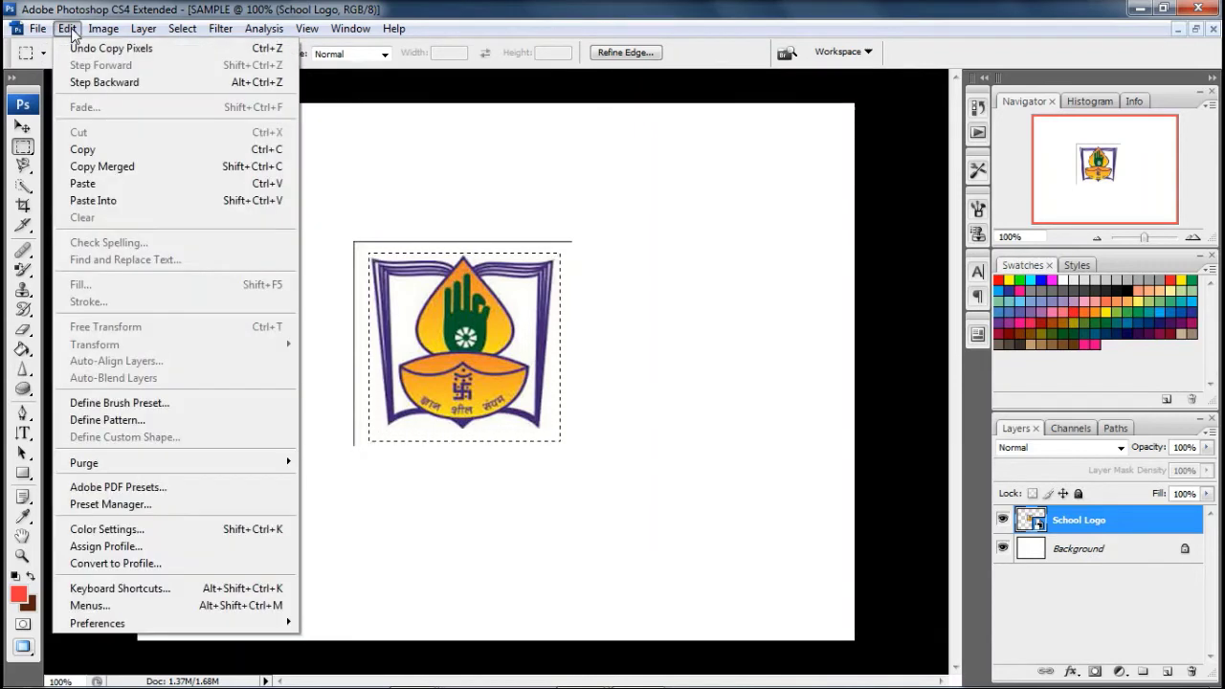
left_click(101, 183)
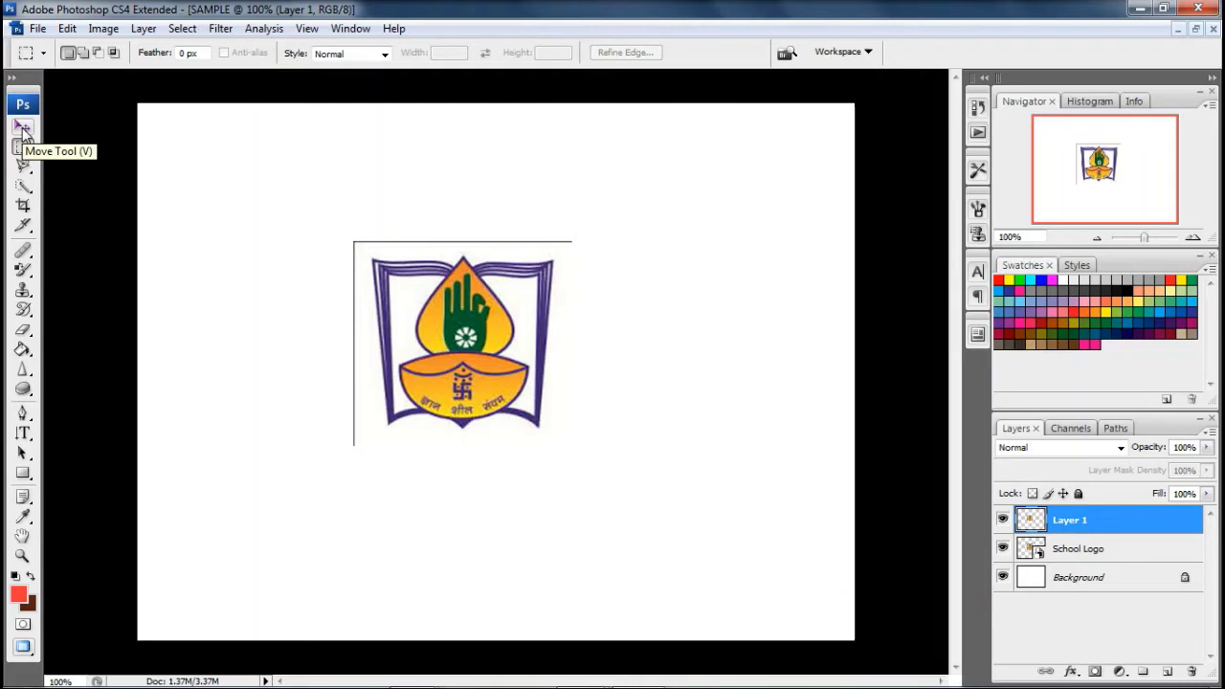
Move the pasted logo copy to the right of the original, and delete the copy's layer
left_click(23, 128)
left_click_drag(469, 361, 696, 361)
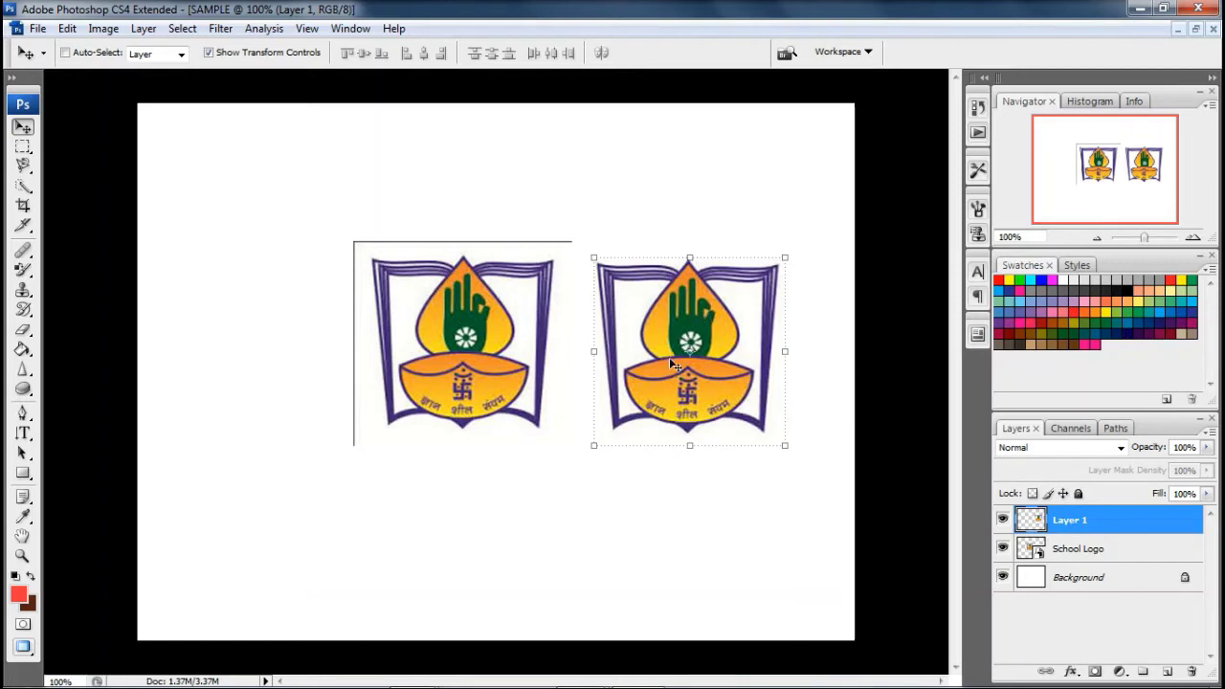
key("Delete")
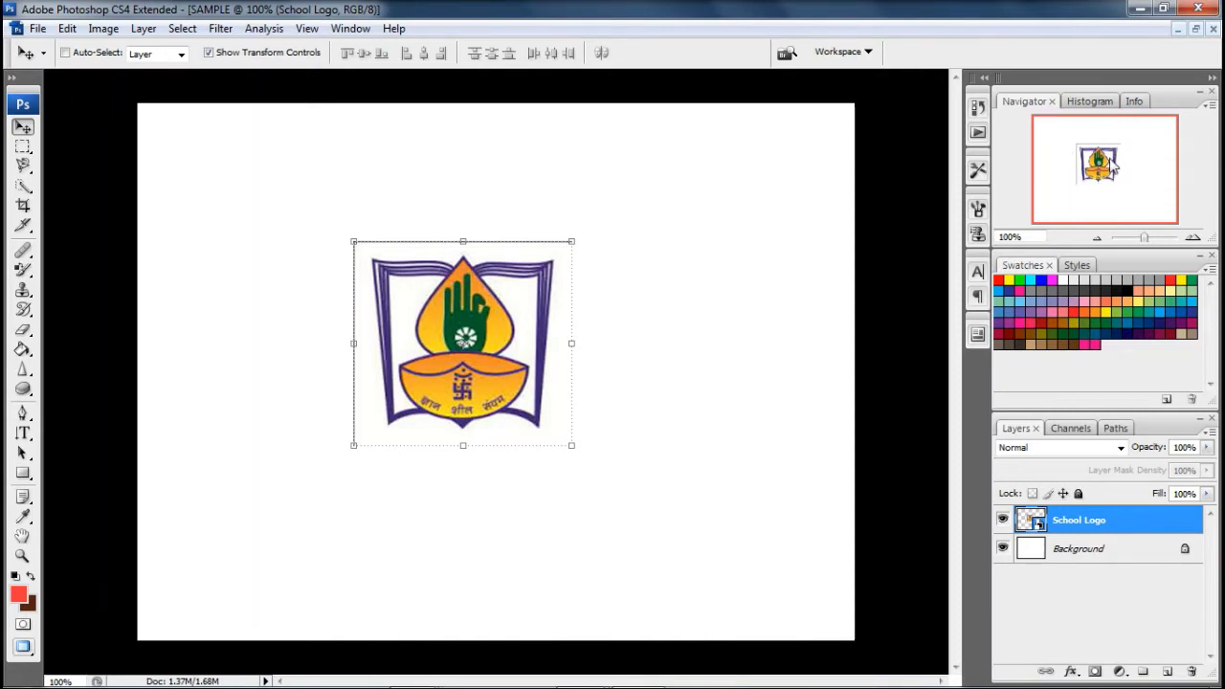
Select the orange bowl in the lower part of the logo with an elliptical marquee and shift the logo slightly down
left_click(23, 146)
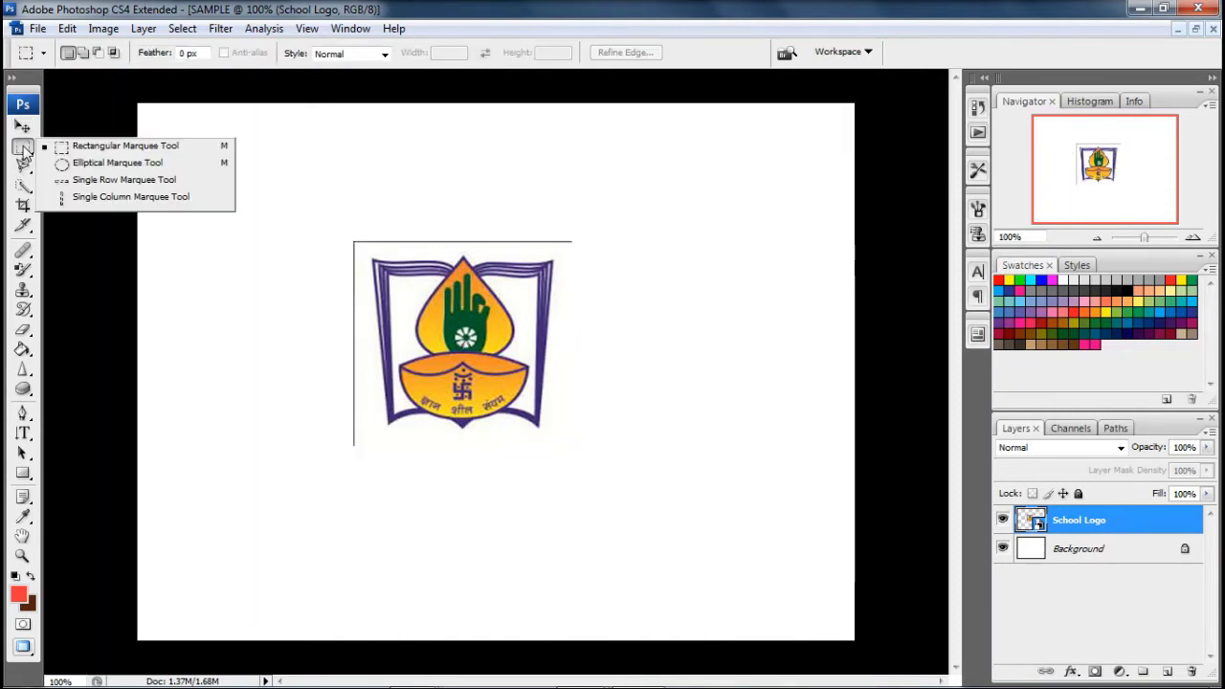
left_click(116, 163)
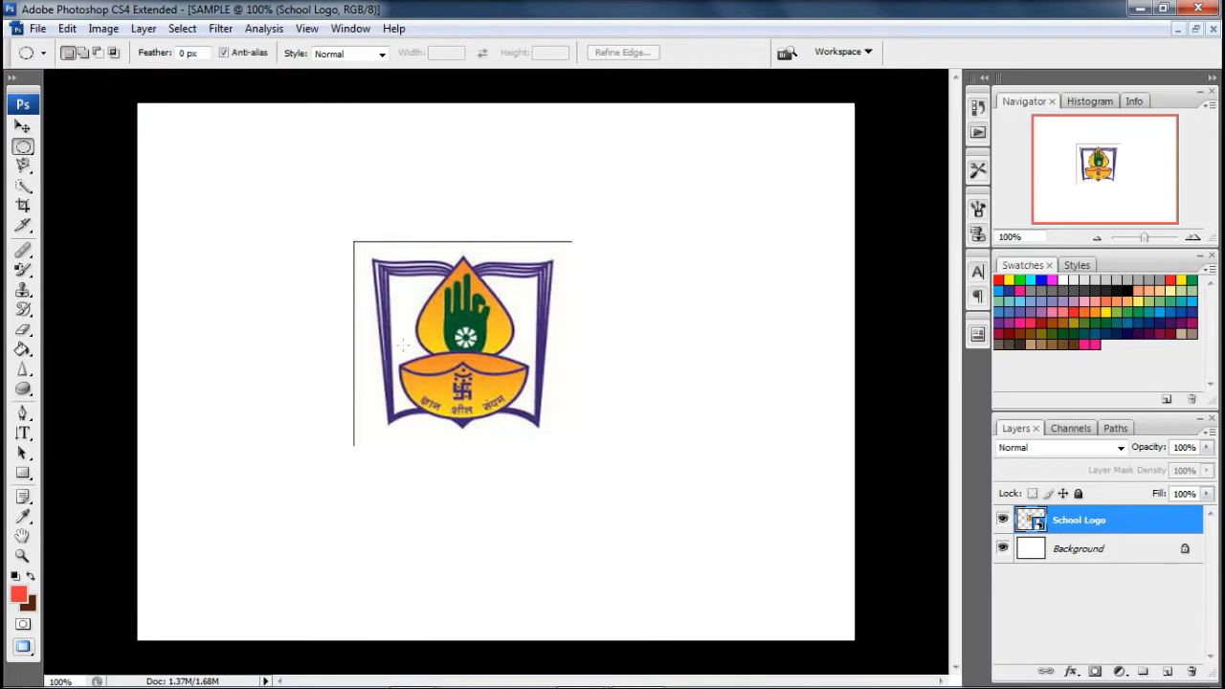
left_click_drag(532, 412, 546, 433)
left_click(22, 127)
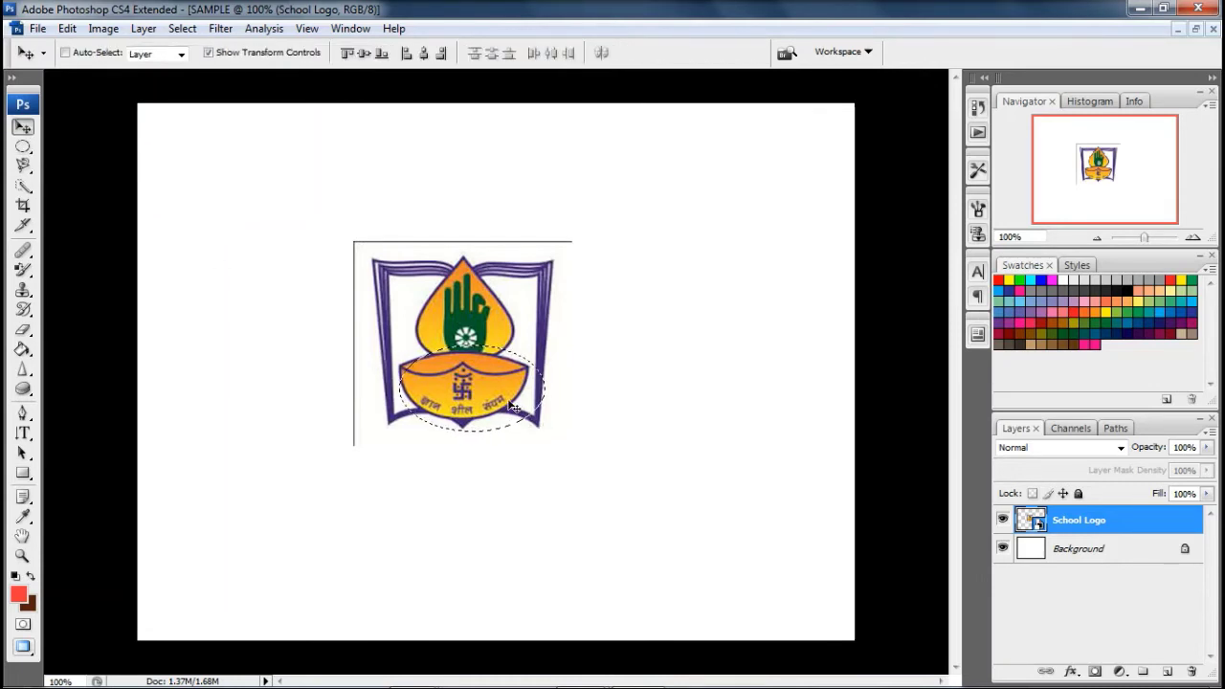
left_click_drag(490, 402, 491, 405)
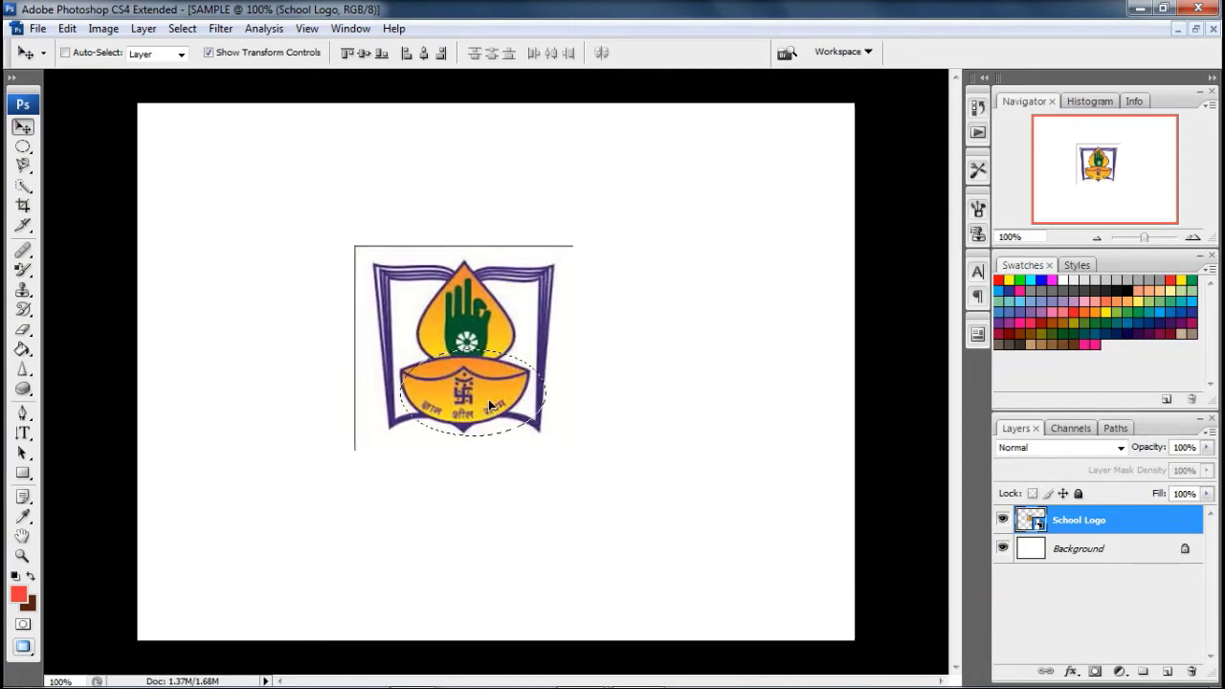
Copy the elliptical selection of the bowl and paste it onto a new layer
left_click(67, 28)
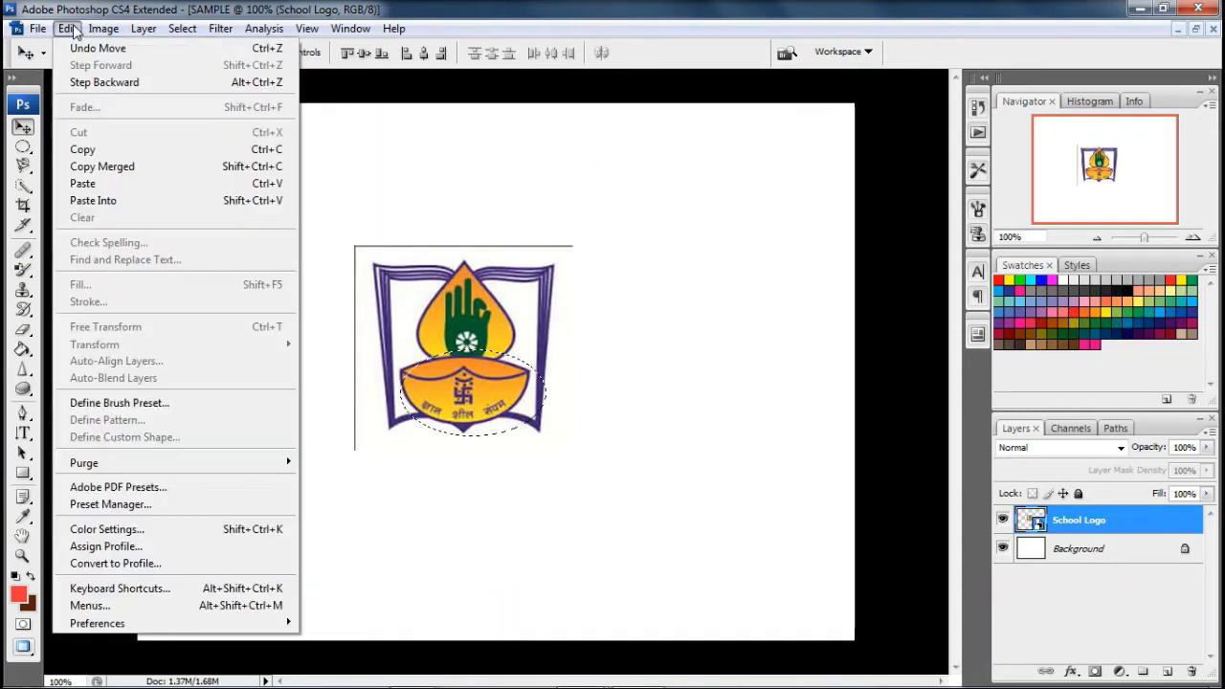
left_click(67, 28)
left_click(67, 28)
left_click(143, 150)
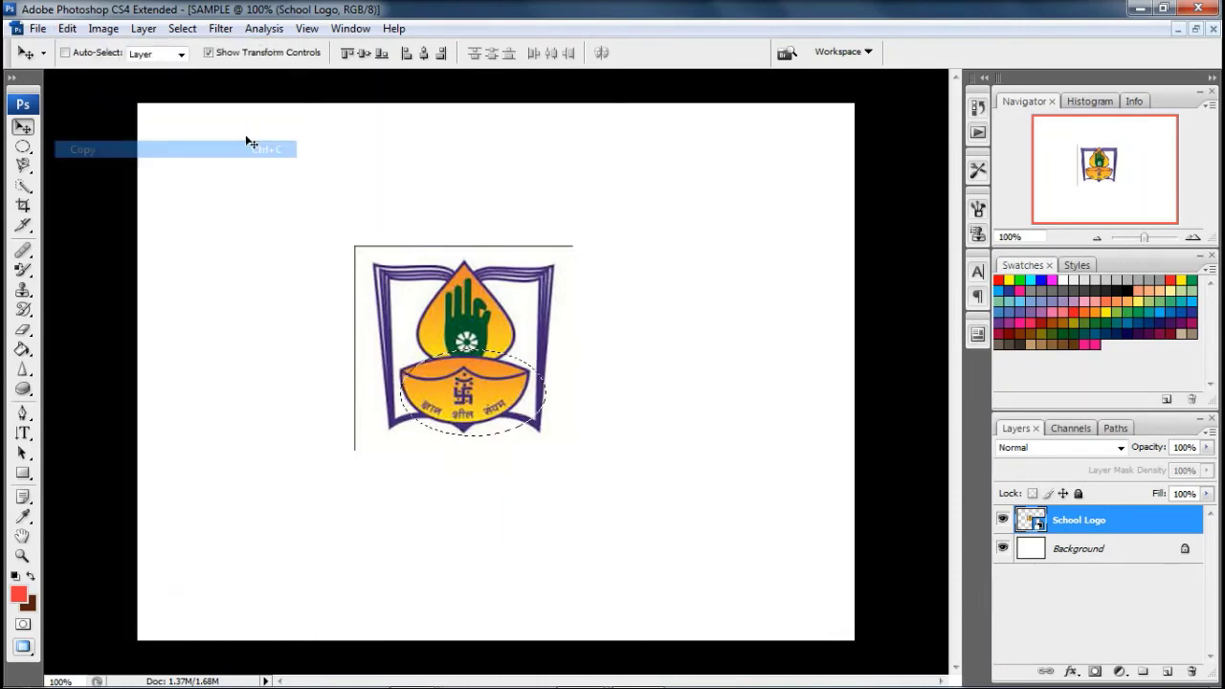
left_click(67, 28)
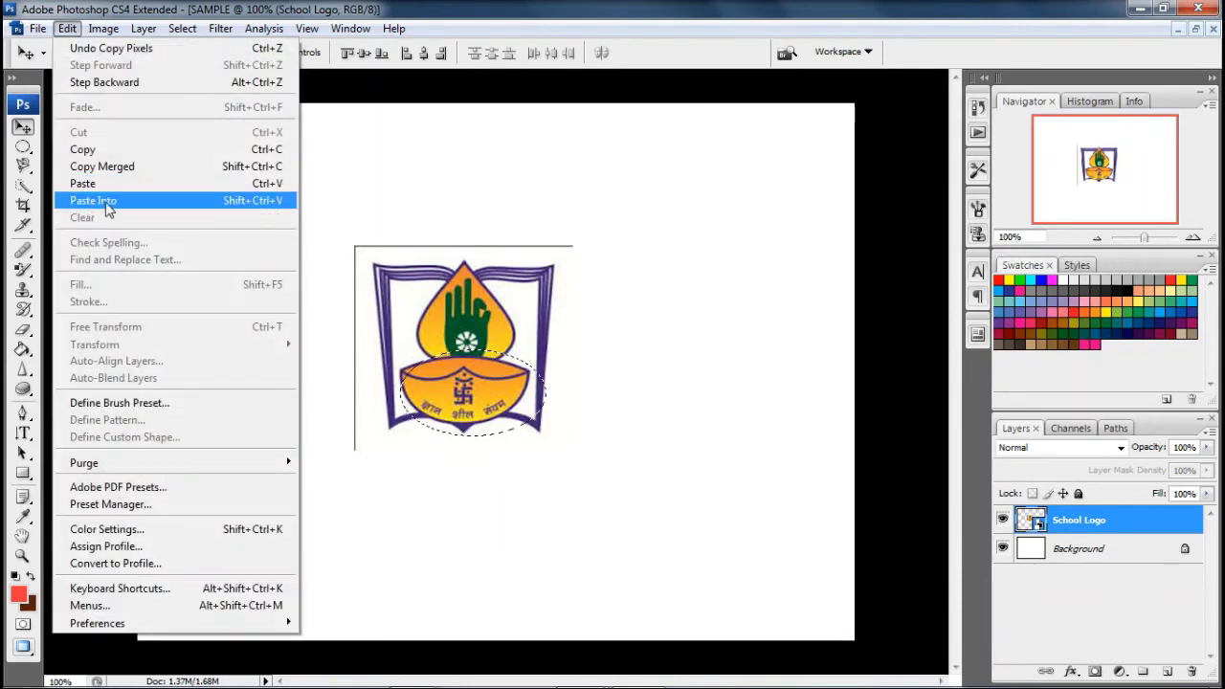
left_click(84, 183)
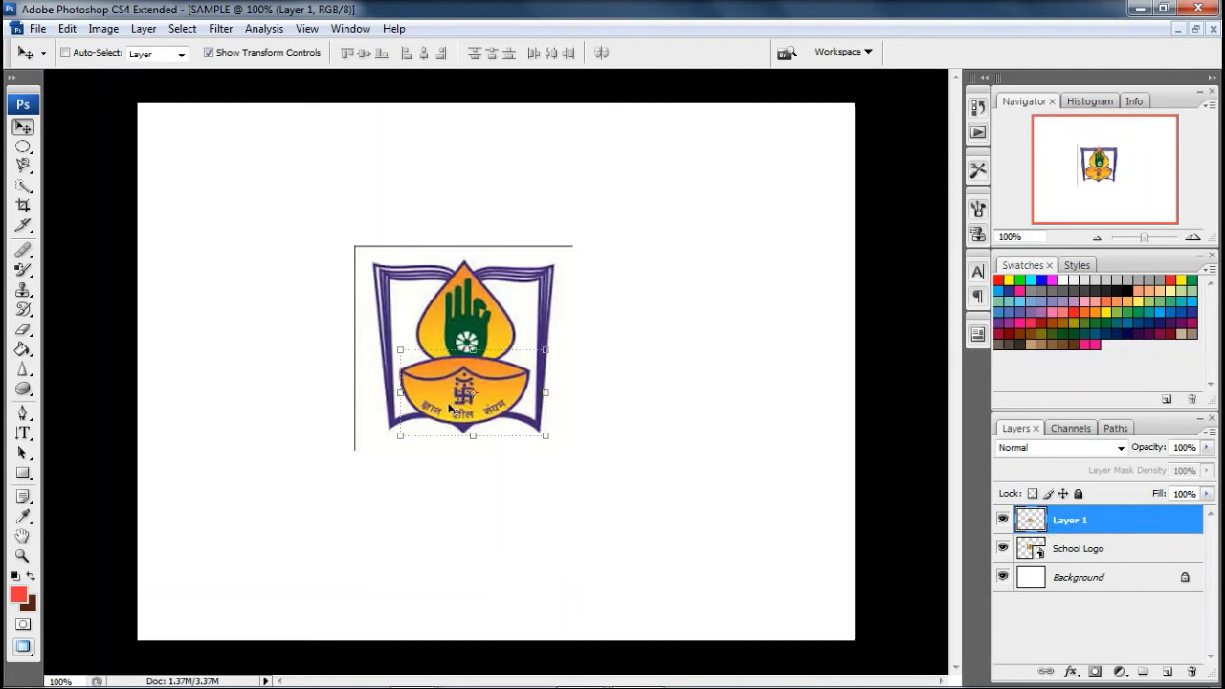
Move the elliptical bowl copy on Layer 1 to the right of the logo
left_click_drag(451, 414, 662, 414)
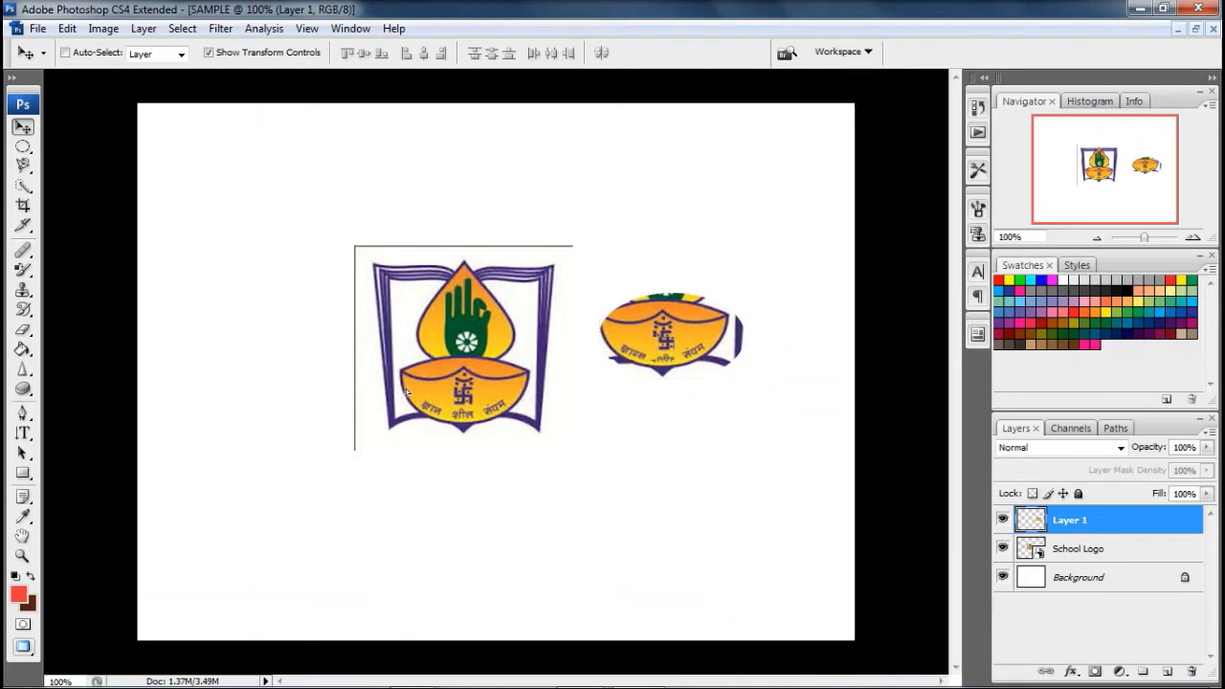
left_click_drag(406, 393, 436, 376)
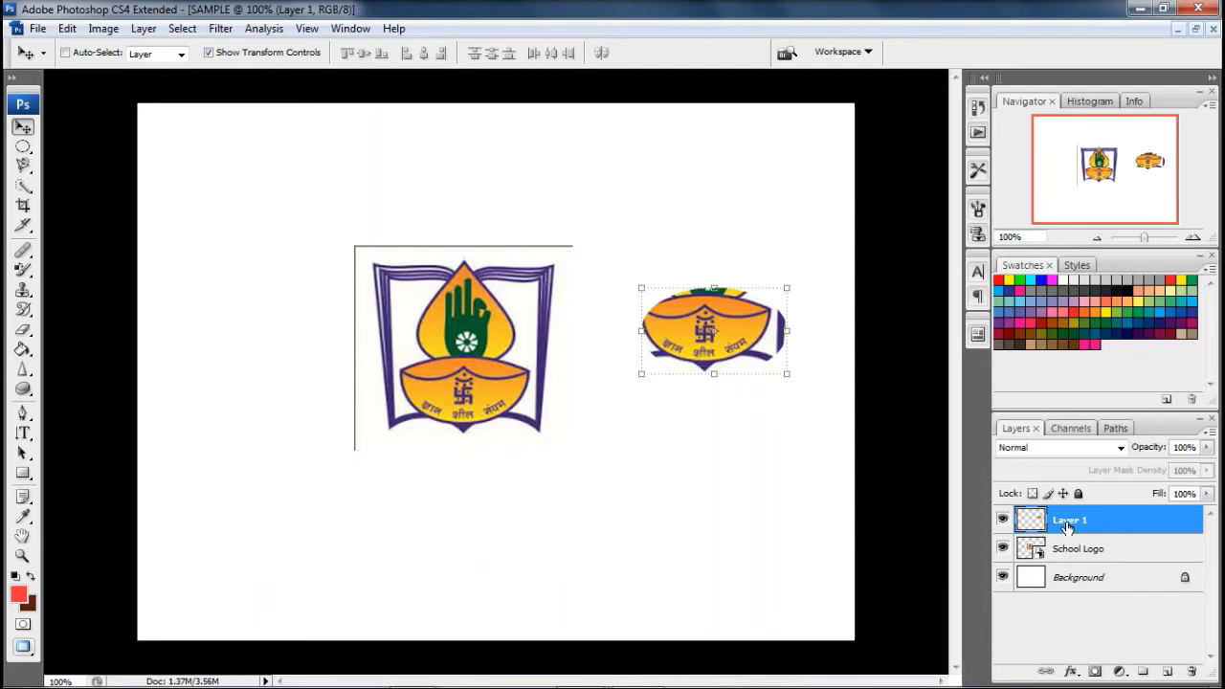
Move the School Logo layer into the canvas's upper-left corner, and delete the bowl copy's layer
left_click(1072, 549)
left_click_drag(453, 396, 236, 252)
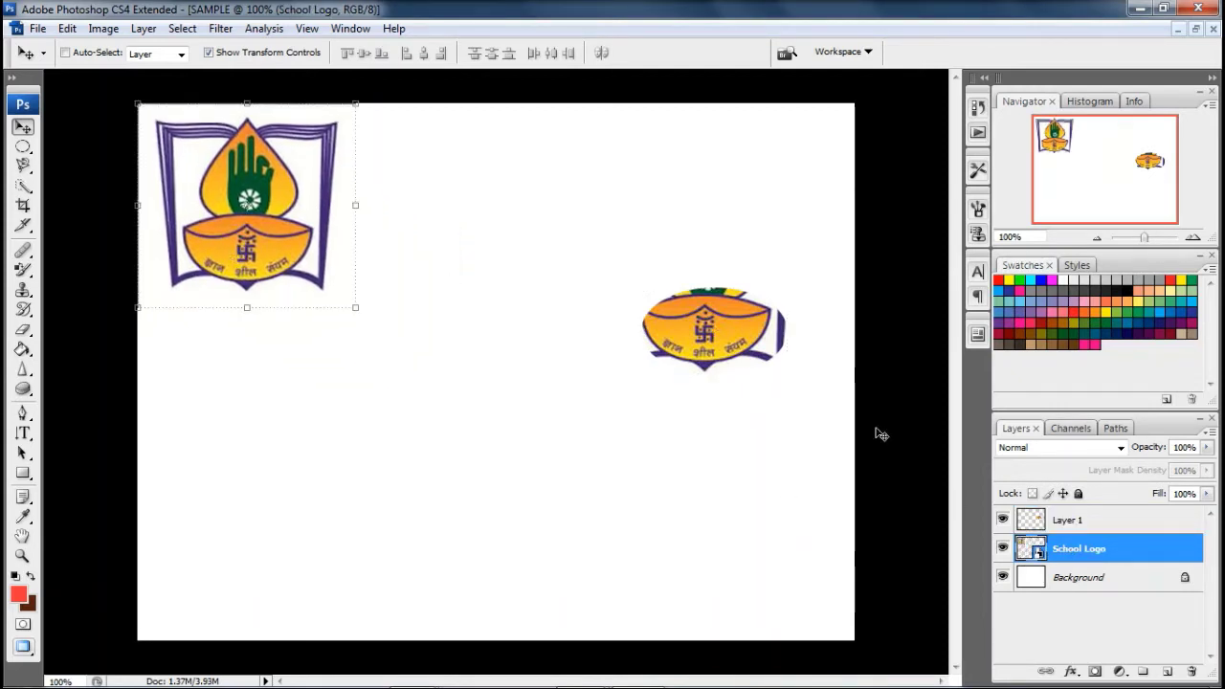
left_click(1065, 522)
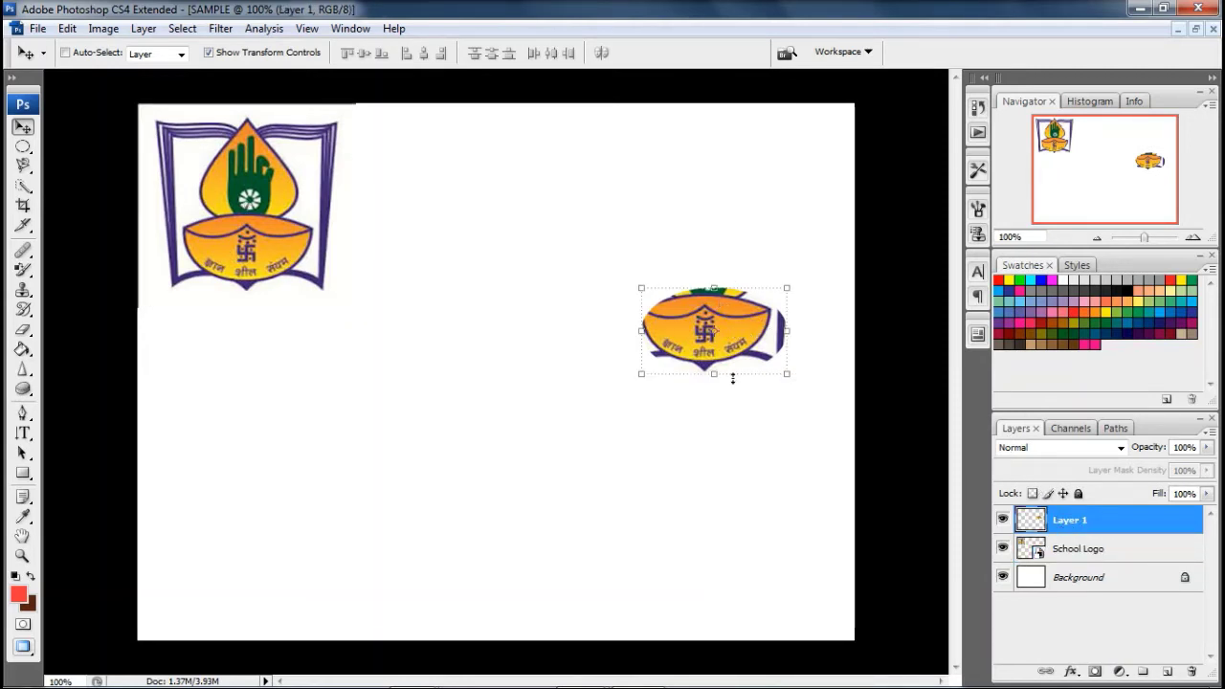
key("Delete")
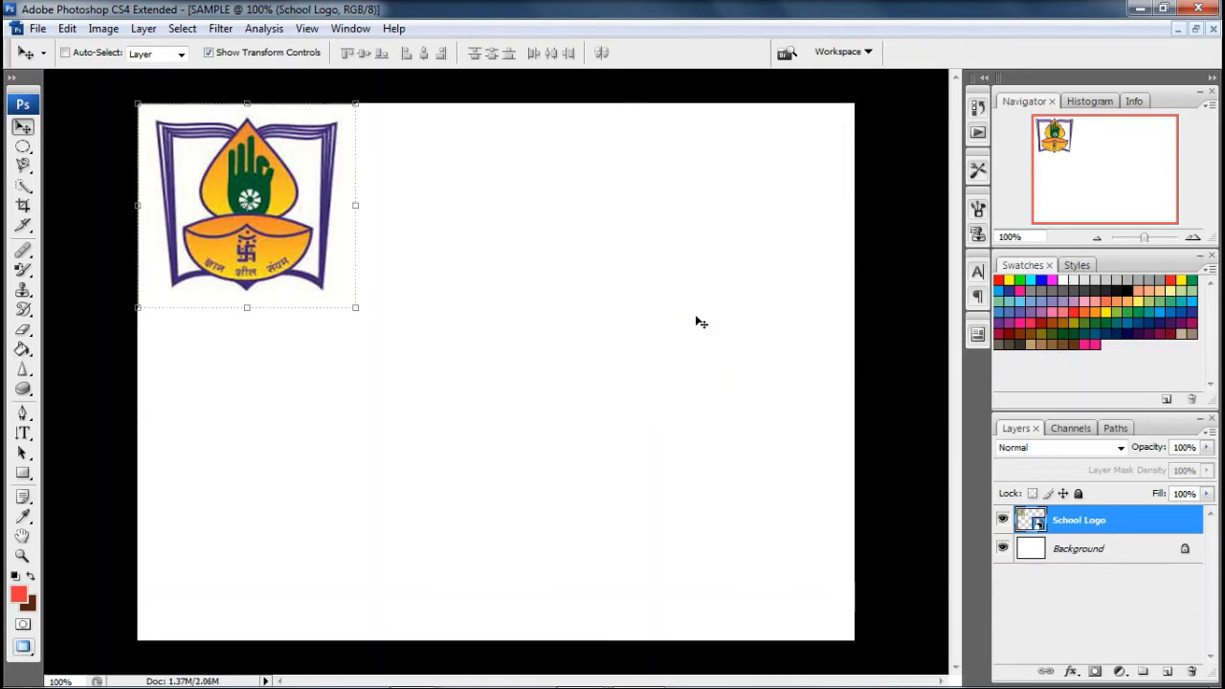
Outline the whole logo with a freehand selection using the Lasso Tool
left_click(22, 147)
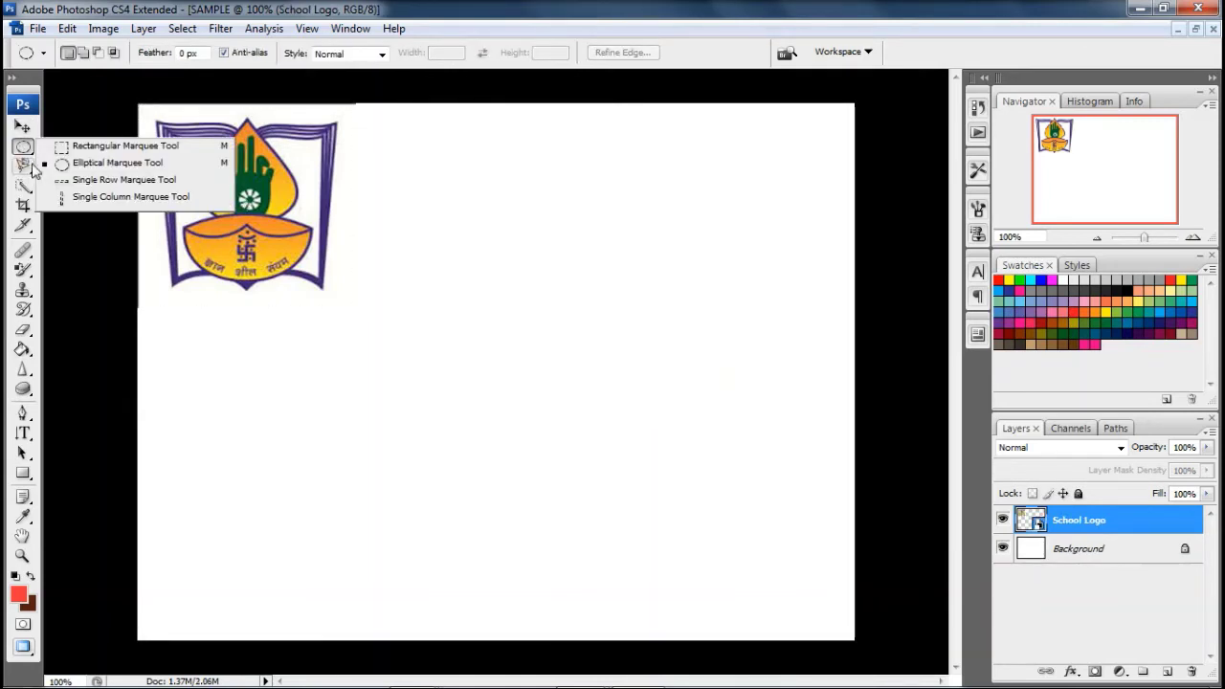
left_click(25, 168)
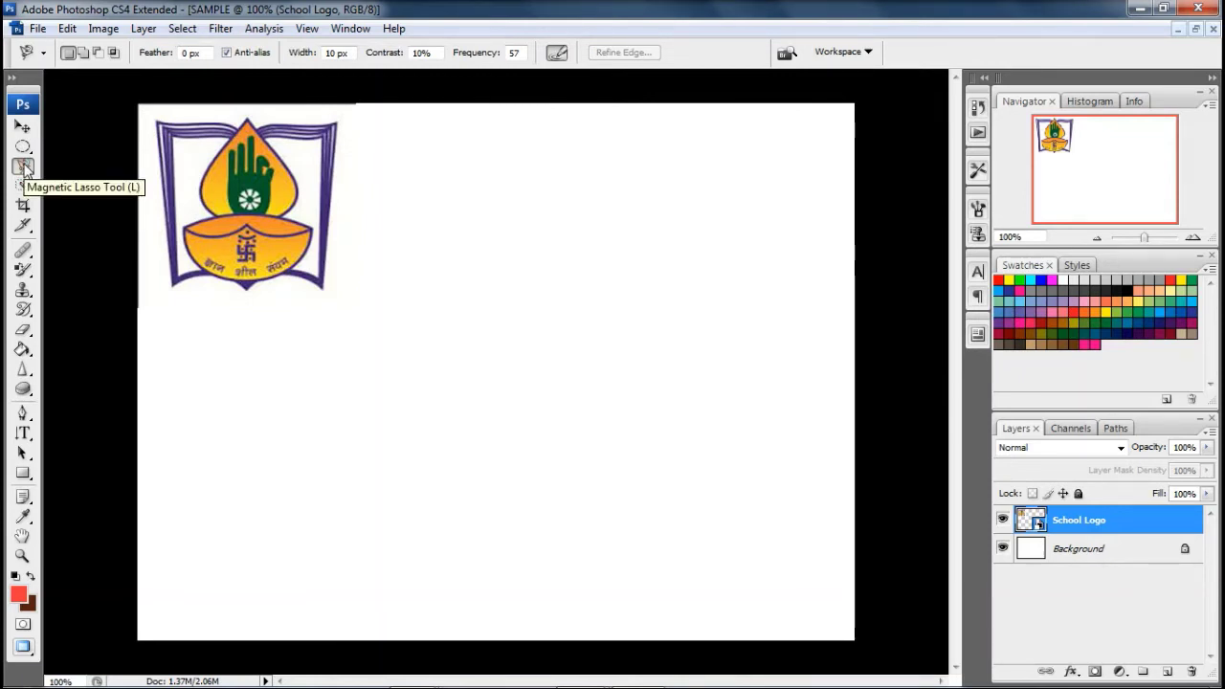
left_click(24, 168)
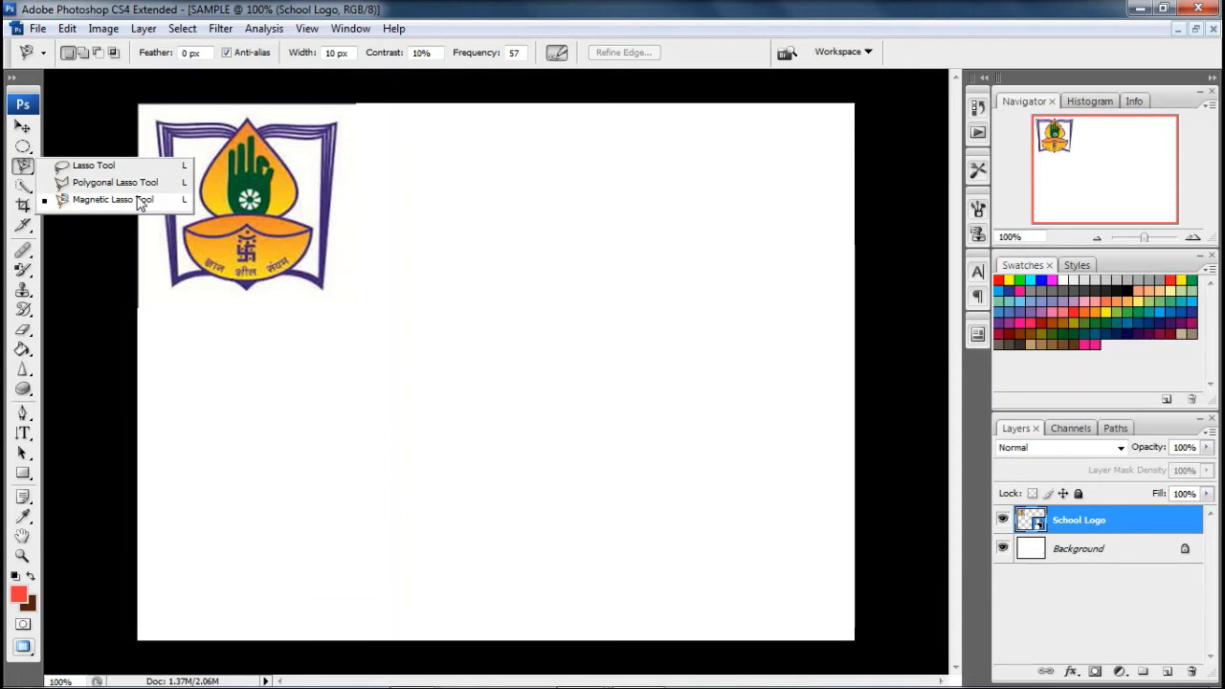
left_click(93, 170)
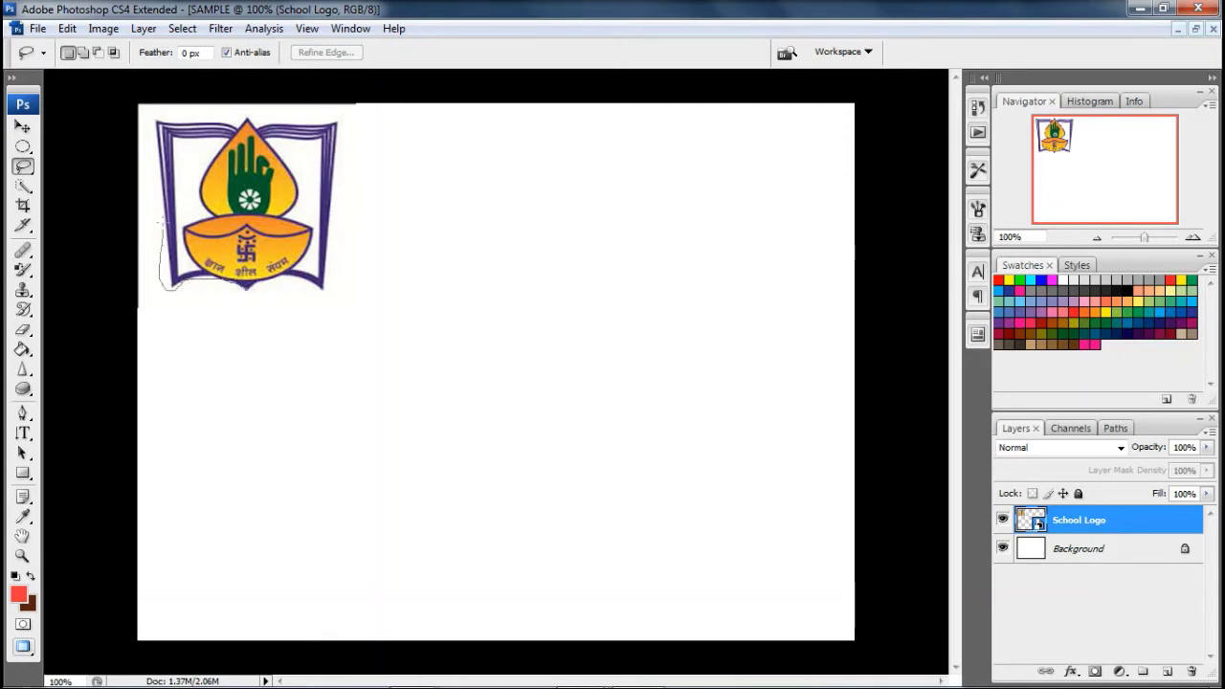
left_click_drag(151, 140, 168, 107)
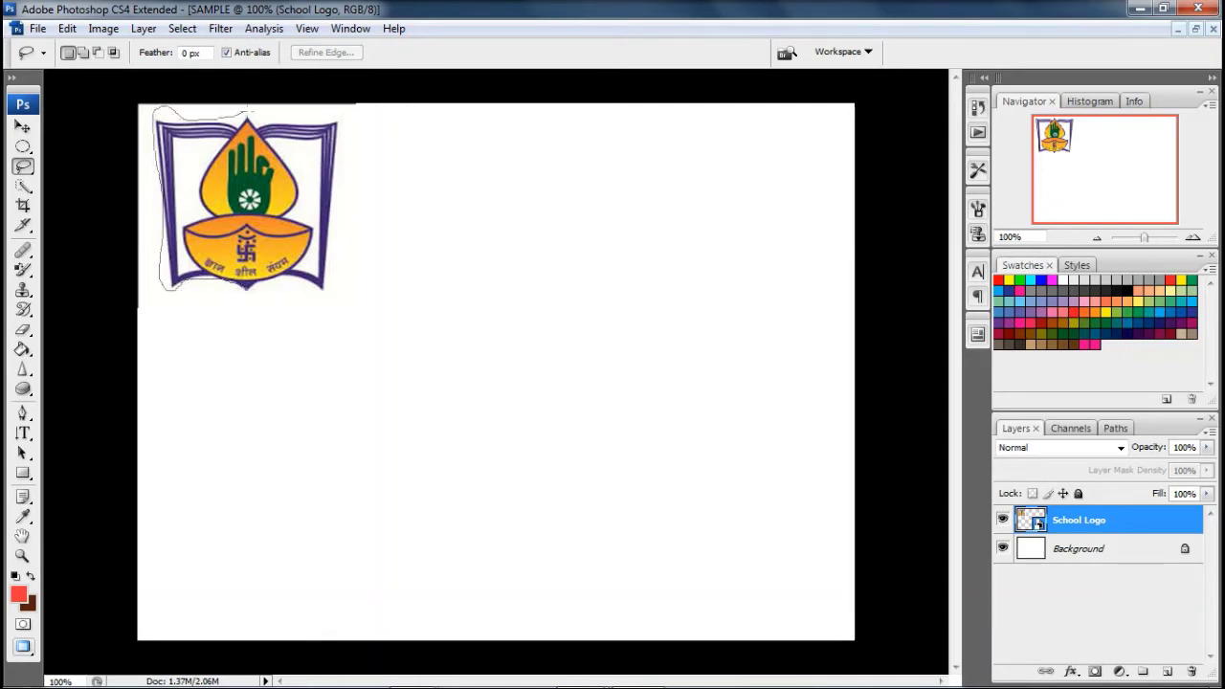
left_click_drag(264, 122, 331, 121)
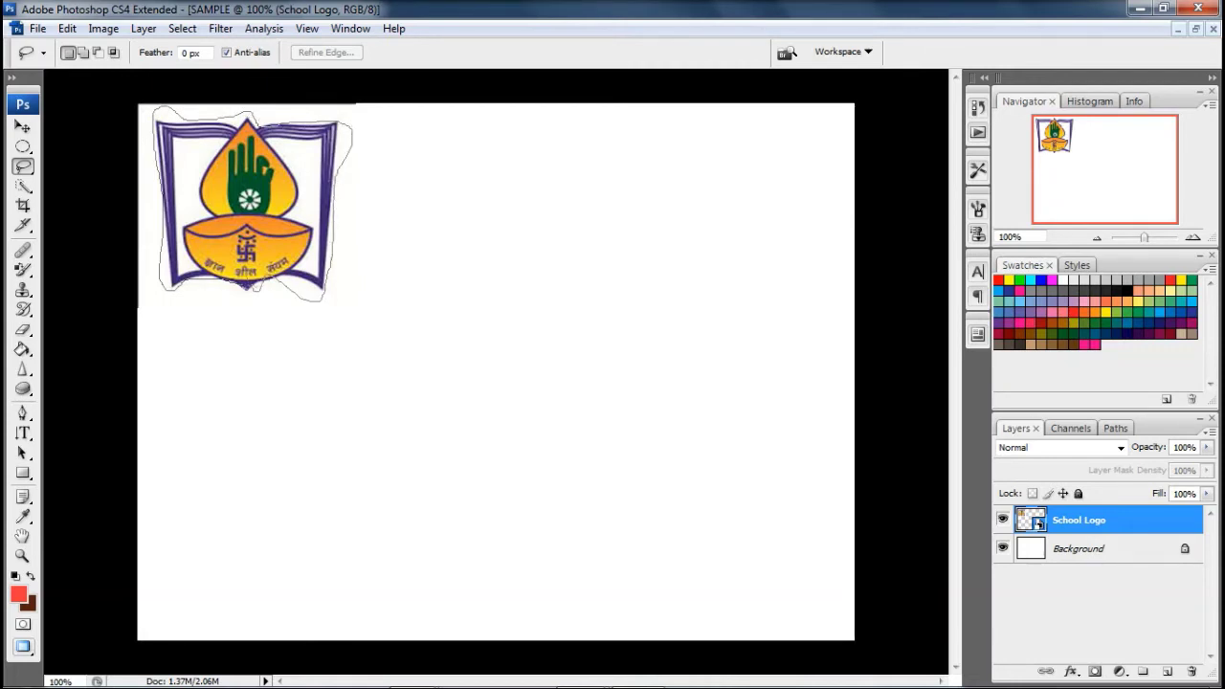
left_click_drag(161, 287, 158, 277)
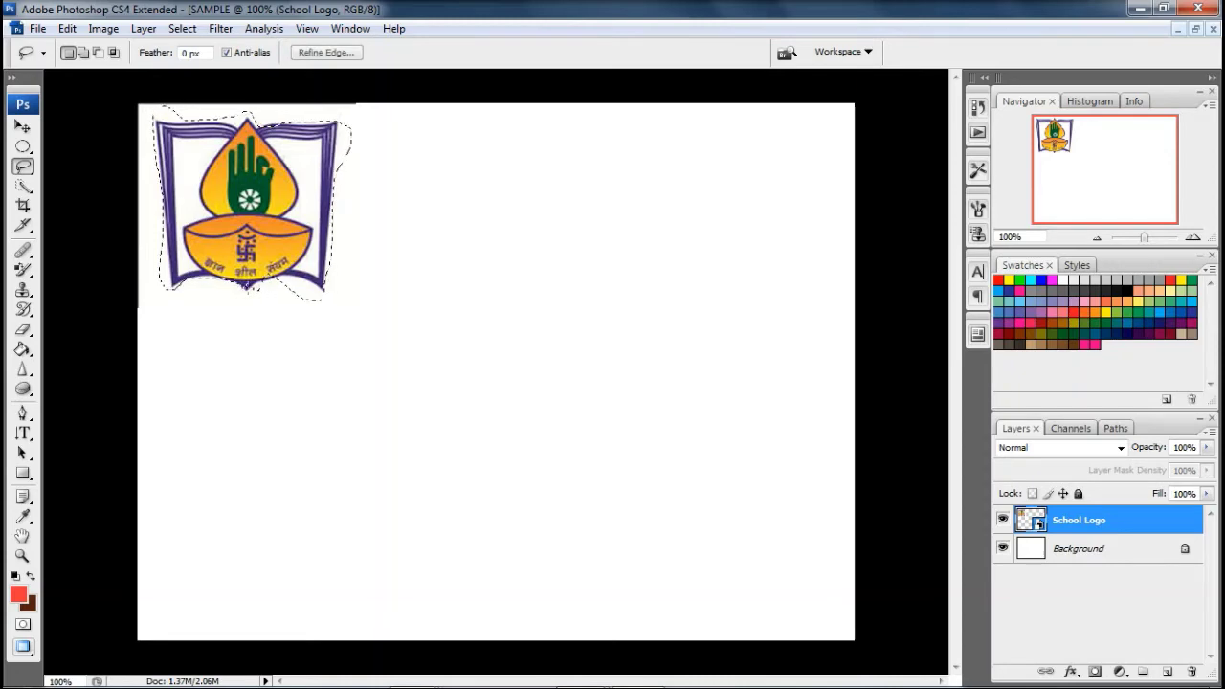
Copy the freehand selection of the logo and paste it onto a new layer
left_click(67, 28)
left_click(82, 150)
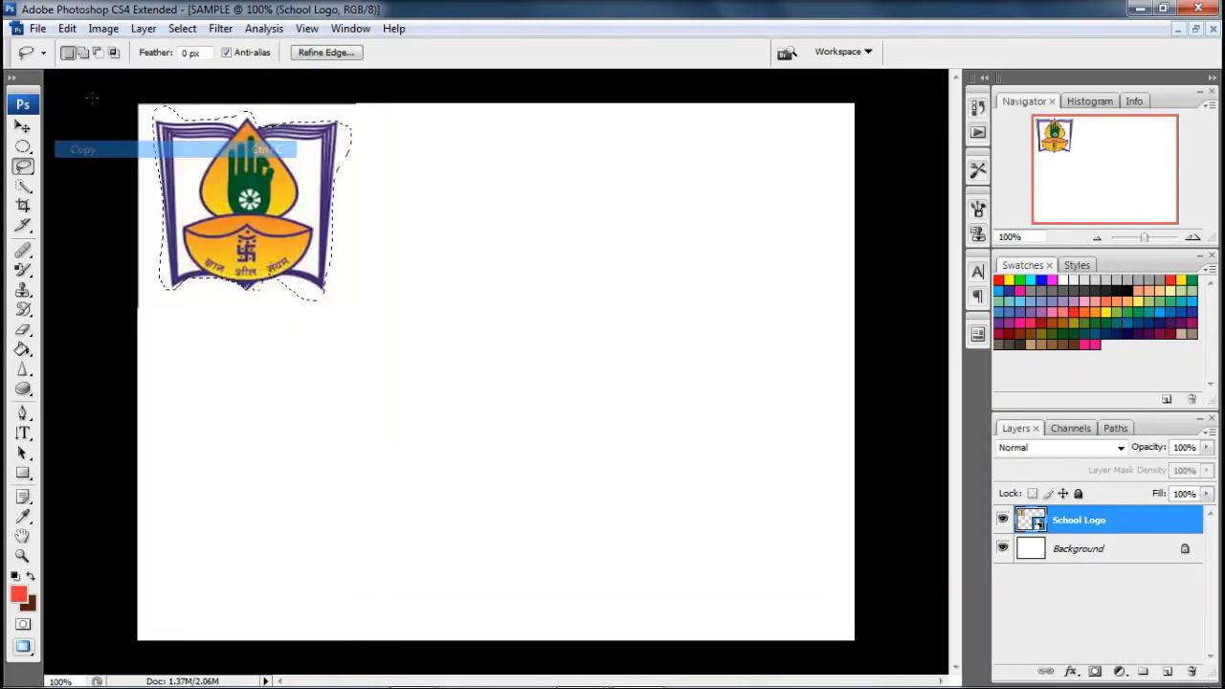
left_click(67, 28)
left_click(82, 179)
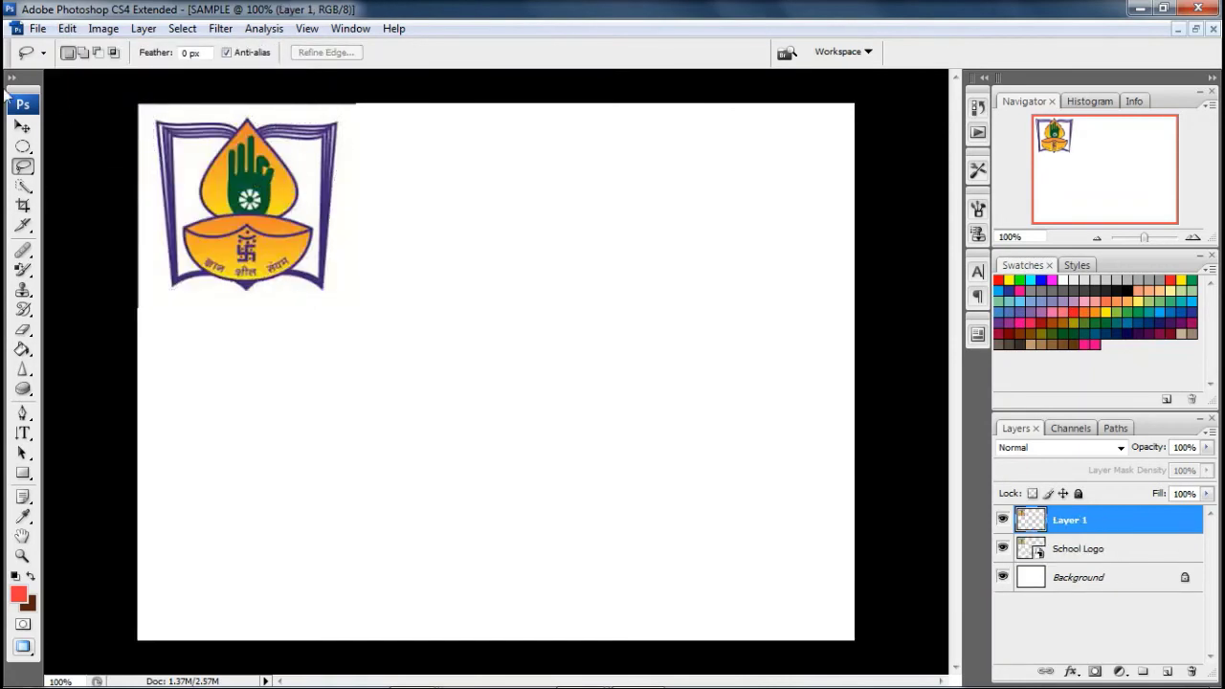
Move the pasted freehand copy to the right of the original logo, near the upper edge of the canvas
left_click(23, 126)
left_click_drag(212, 209, 511, 224)
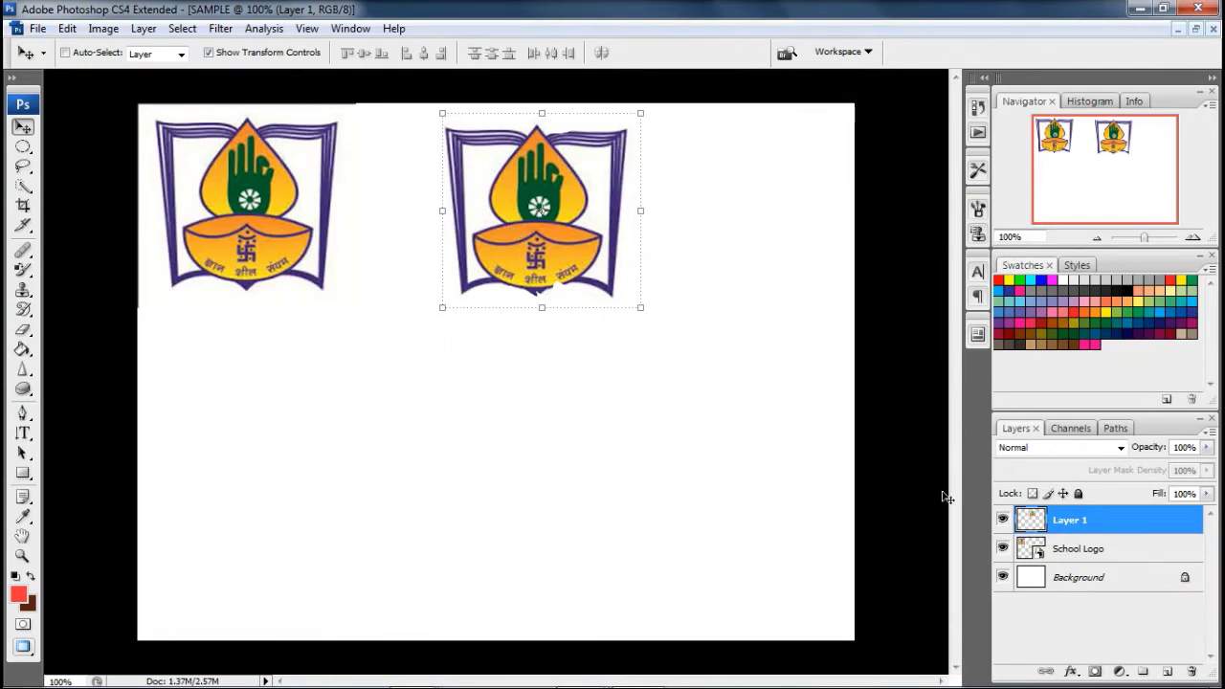
left_click_drag(612, 233, 595, 233)
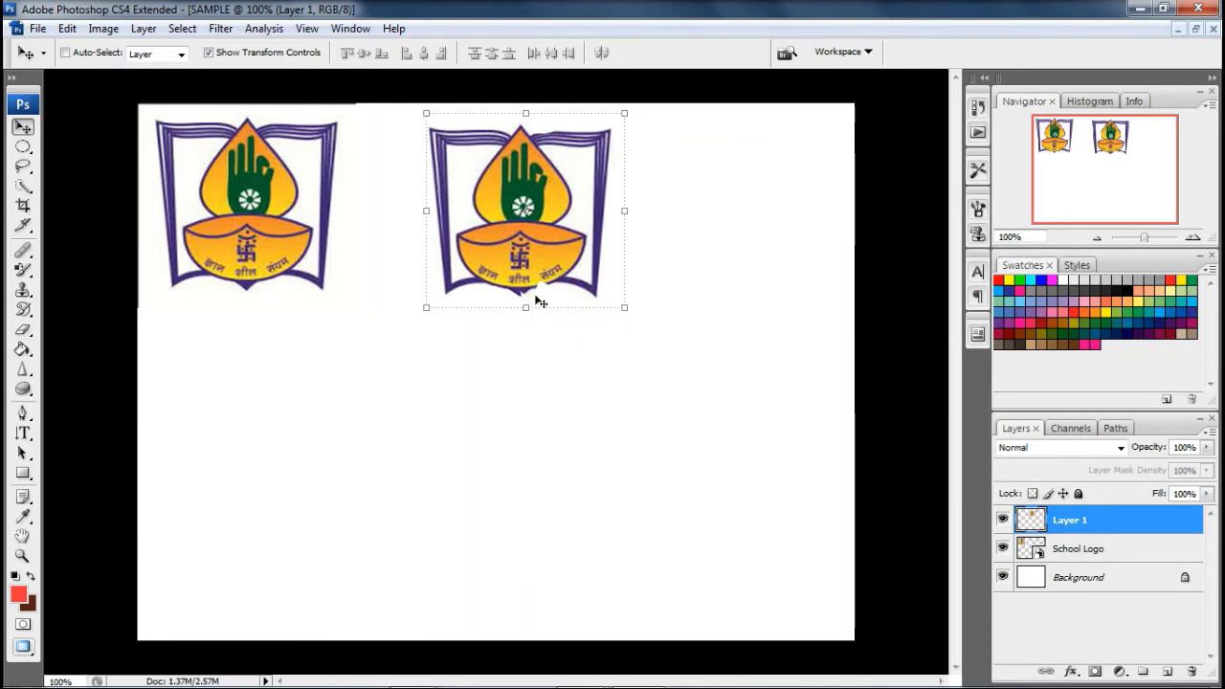
Outline the original logo with a closed straight-edged selection using the Polygonal Lasso Tool
left_click(21, 169)
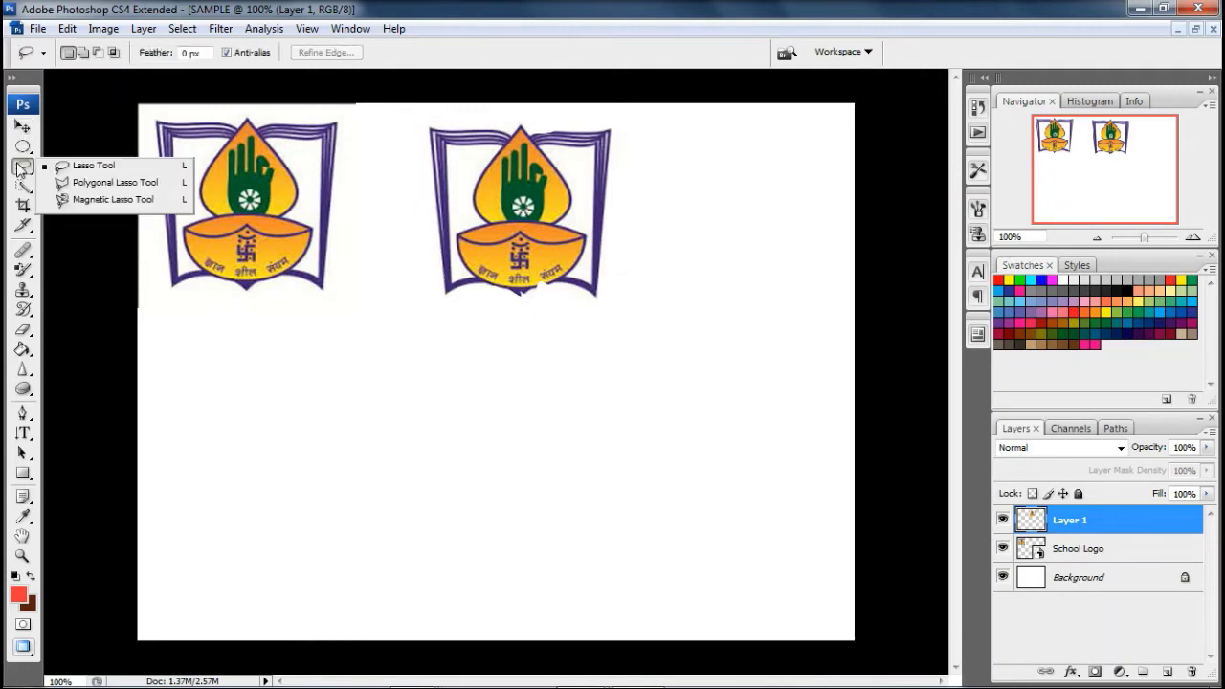
left_click(114, 183)
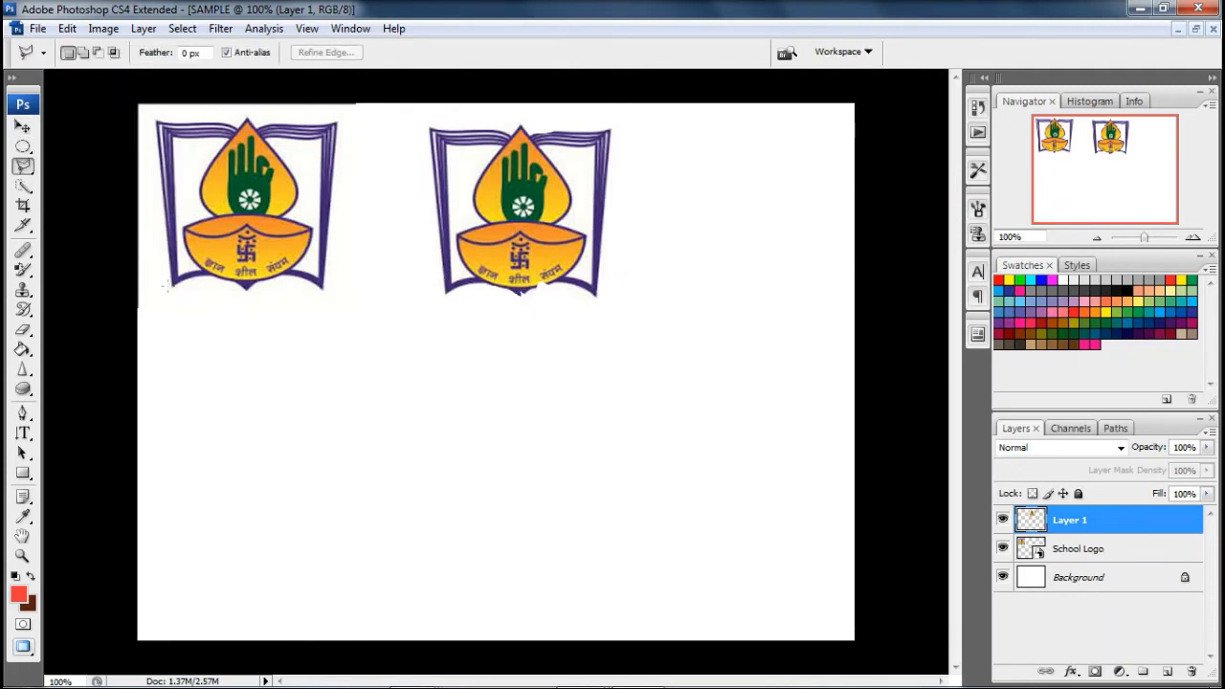
left_click(169, 286)
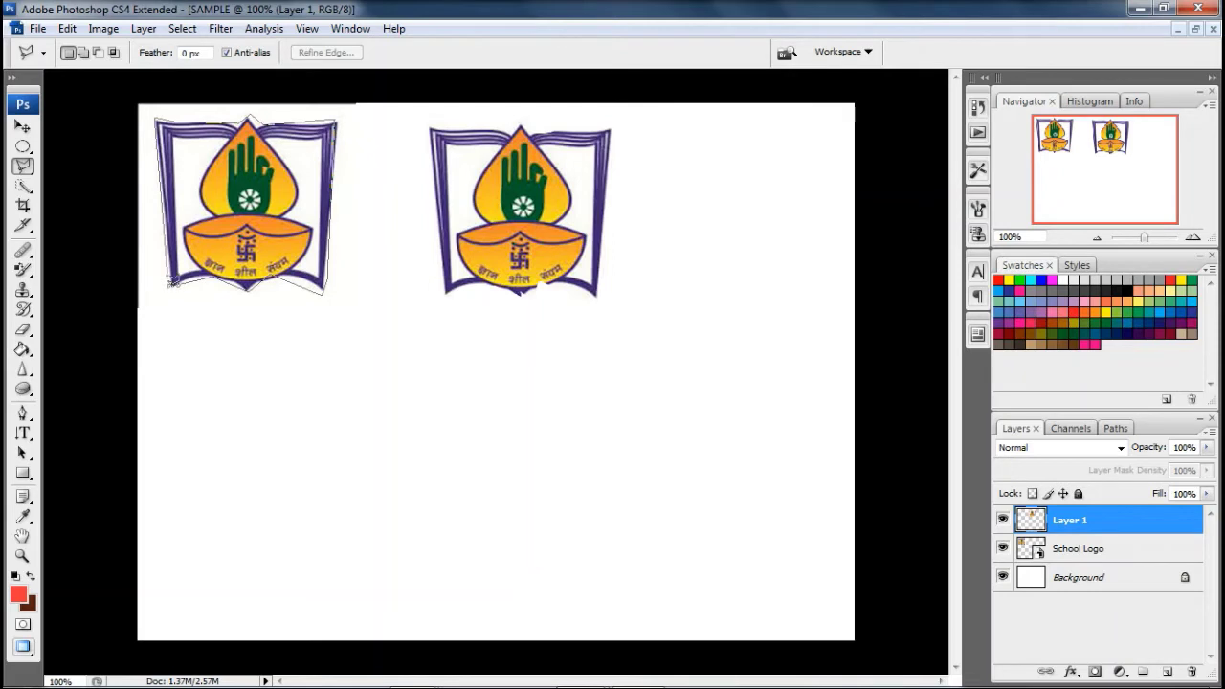
left_click(173, 282)
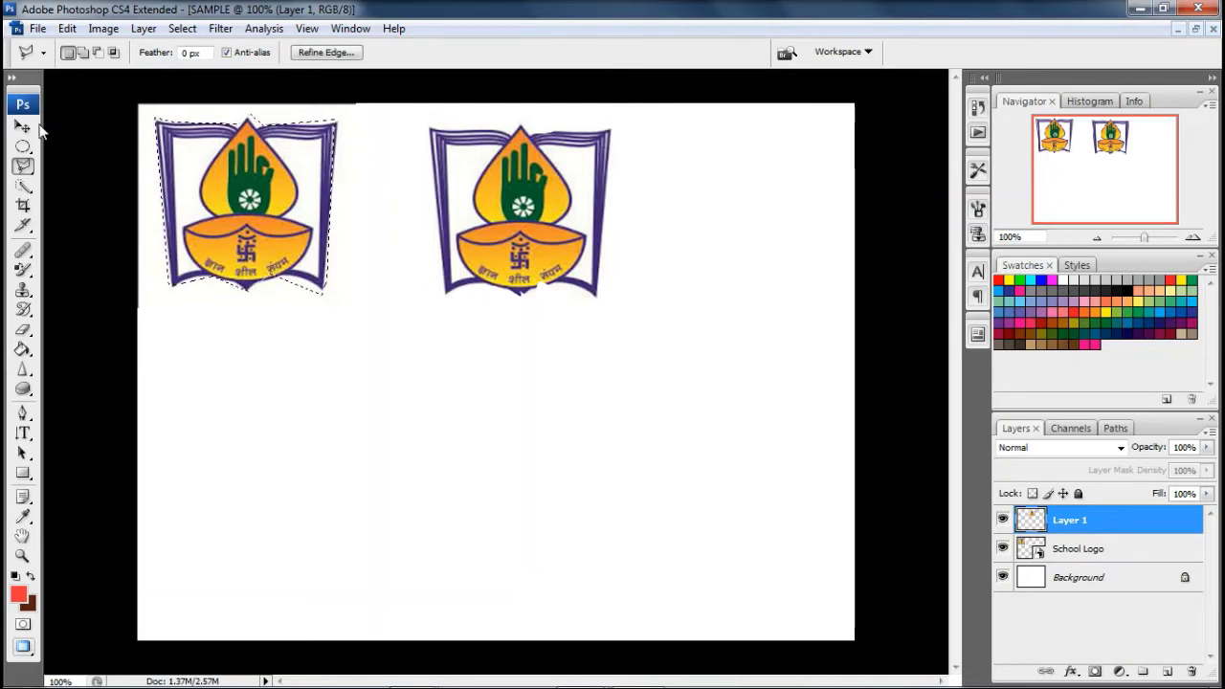
Copy the polygonal selection from the School Logo layer onto a new layer
key("ctrl+c")
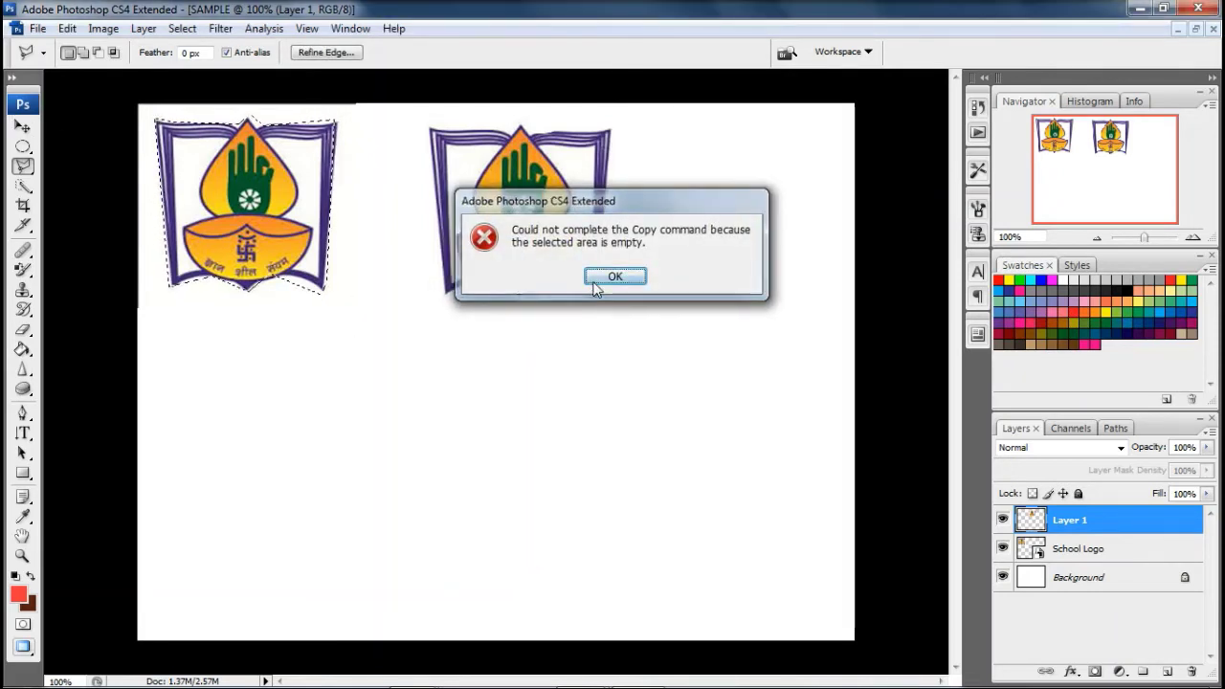
left_click(614, 277)
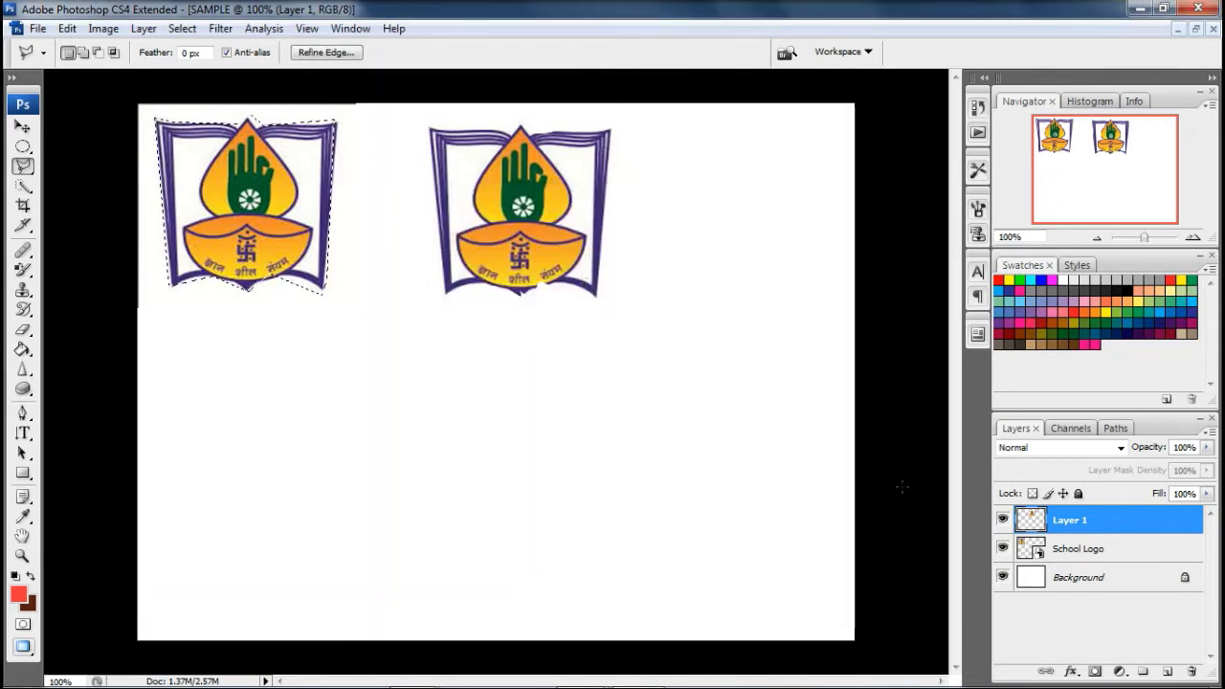
left_click(1099, 561)
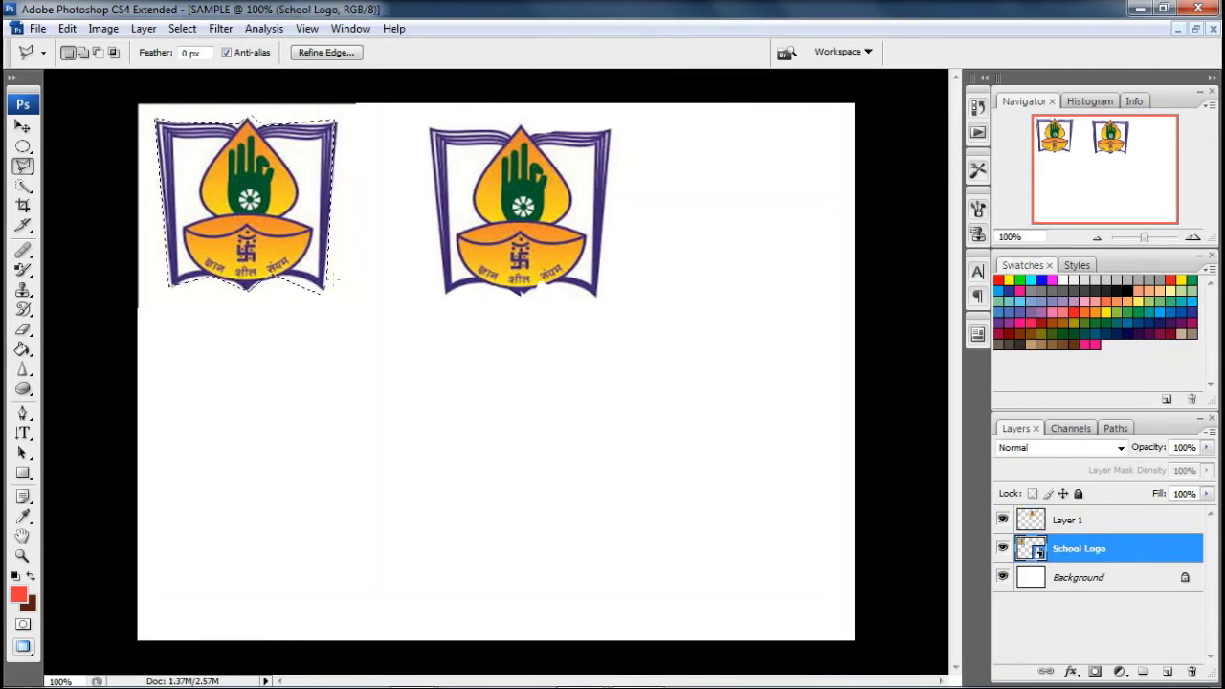
key("ctrl+j")
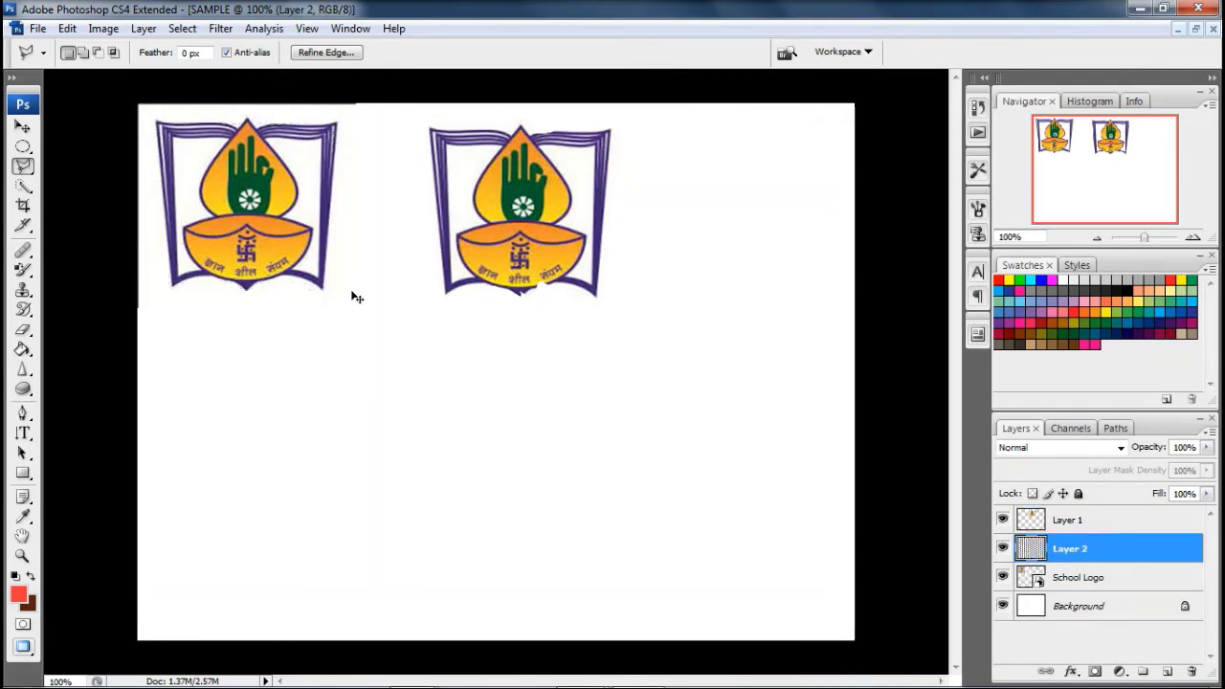
Free-transform the polygonal copy to a position right of the first copy, and apply the transformation
left_click(23, 125)
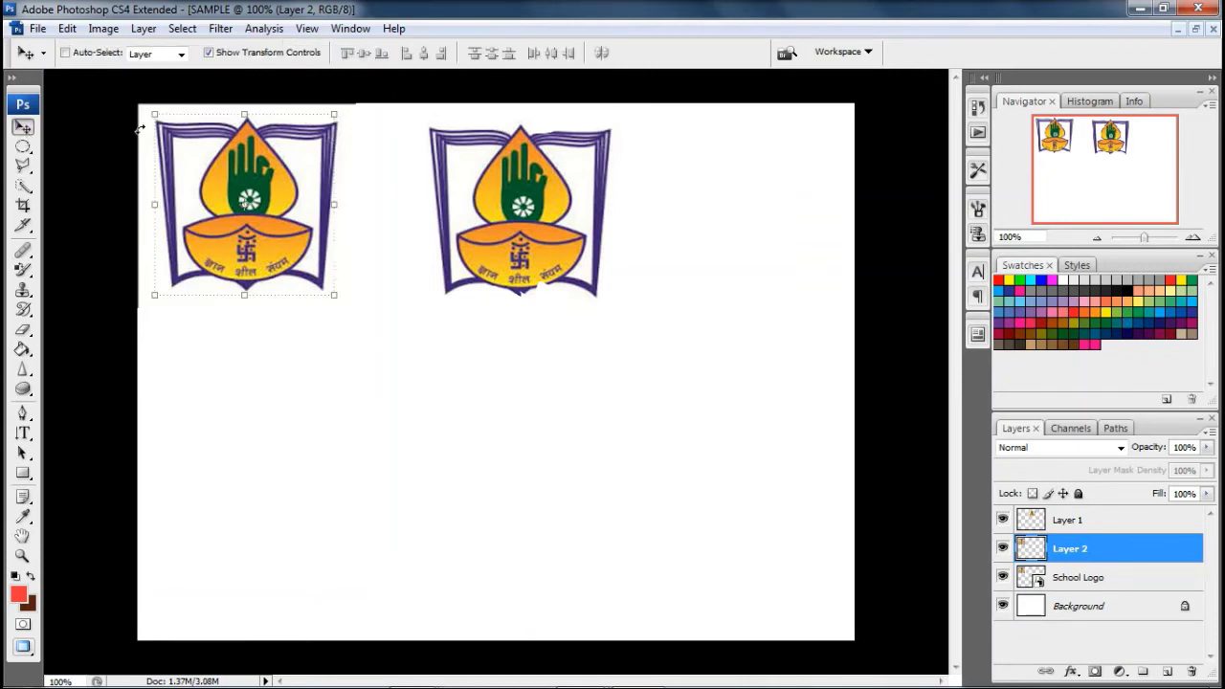
key("ctrl+t")
left_click_drag(267, 238, 743, 267)
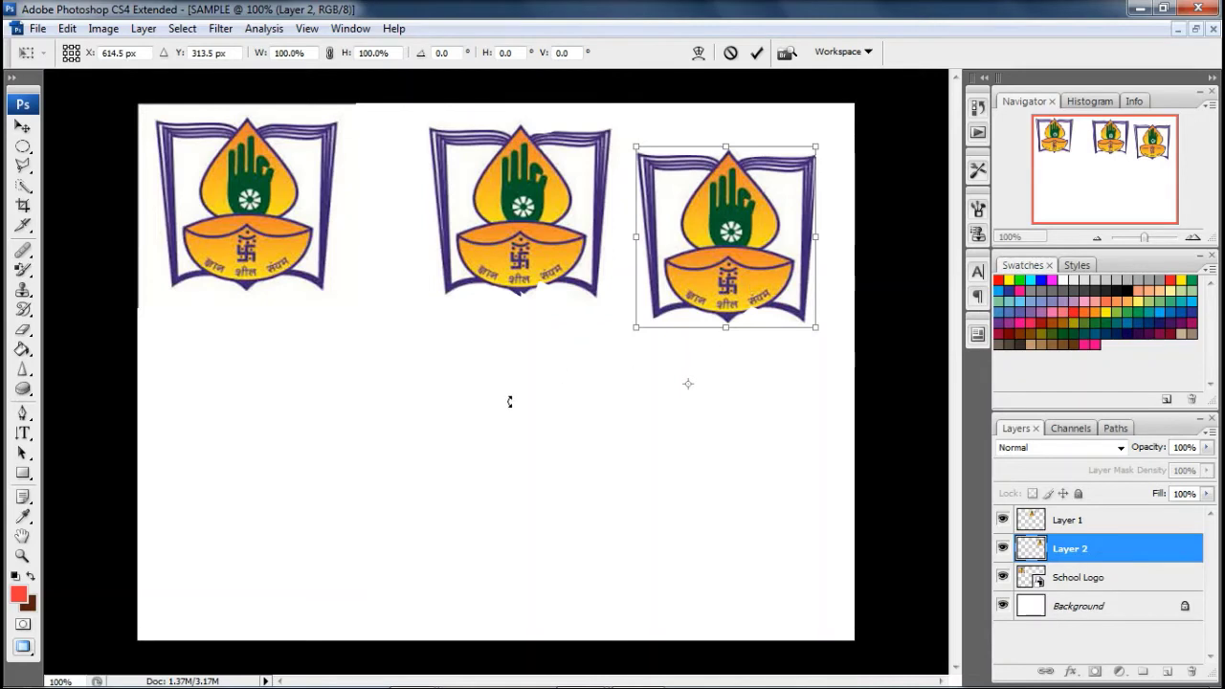
left_click(23, 164)
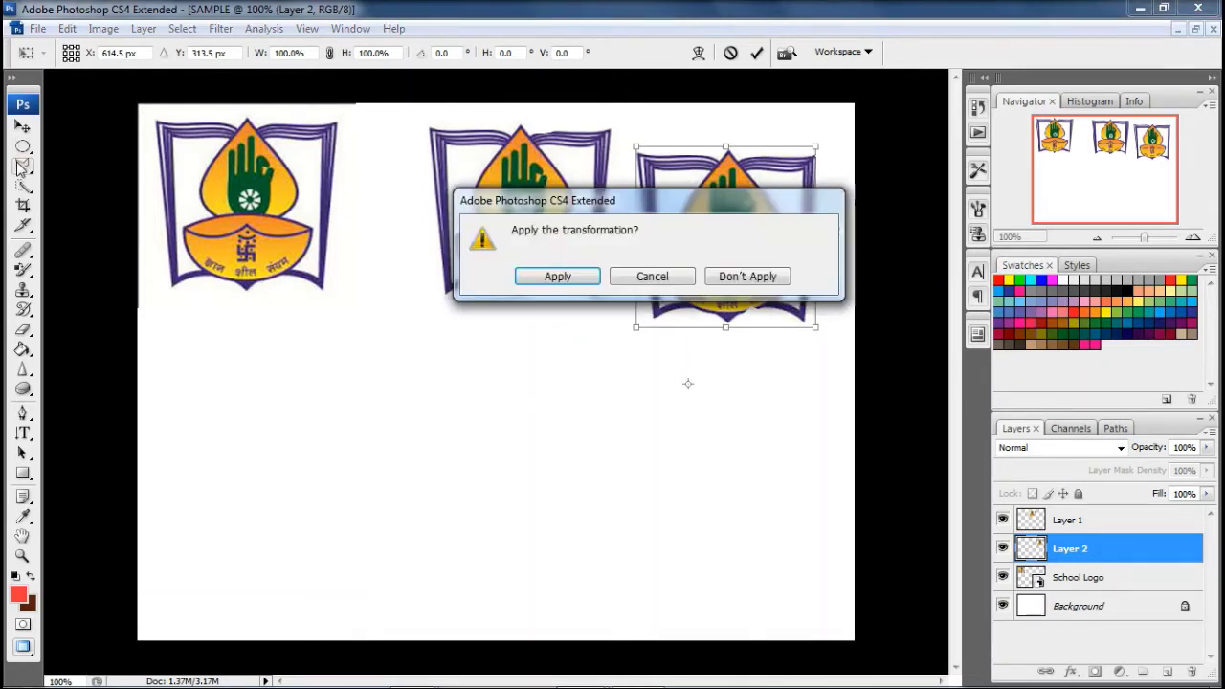
left_click(558, 276)
Trace the edges of the original logo with the Magnetic Lasso Tool and close the selection
left_click_drag(23, 165, 86, 203)
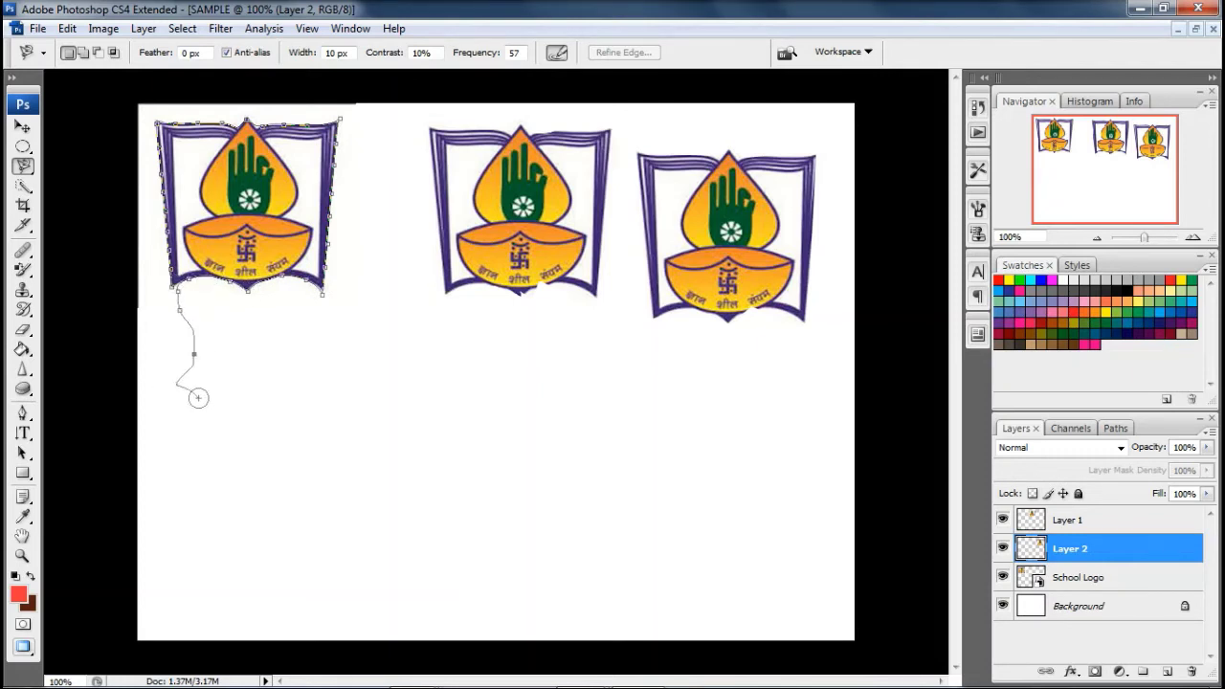
double_click(176, 282)
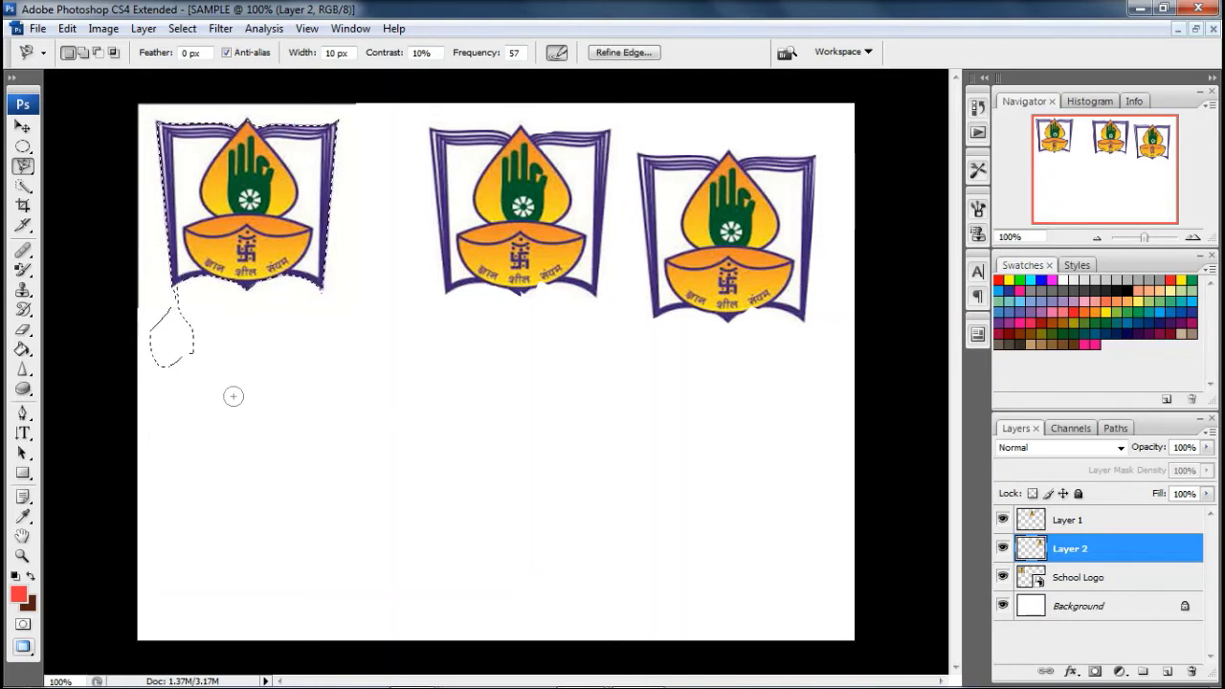
Copy the magnetic selection from the School Logo layer onto a new layer, and move the copy below the other logos near the canvas's middle
left_click(1097, 584)
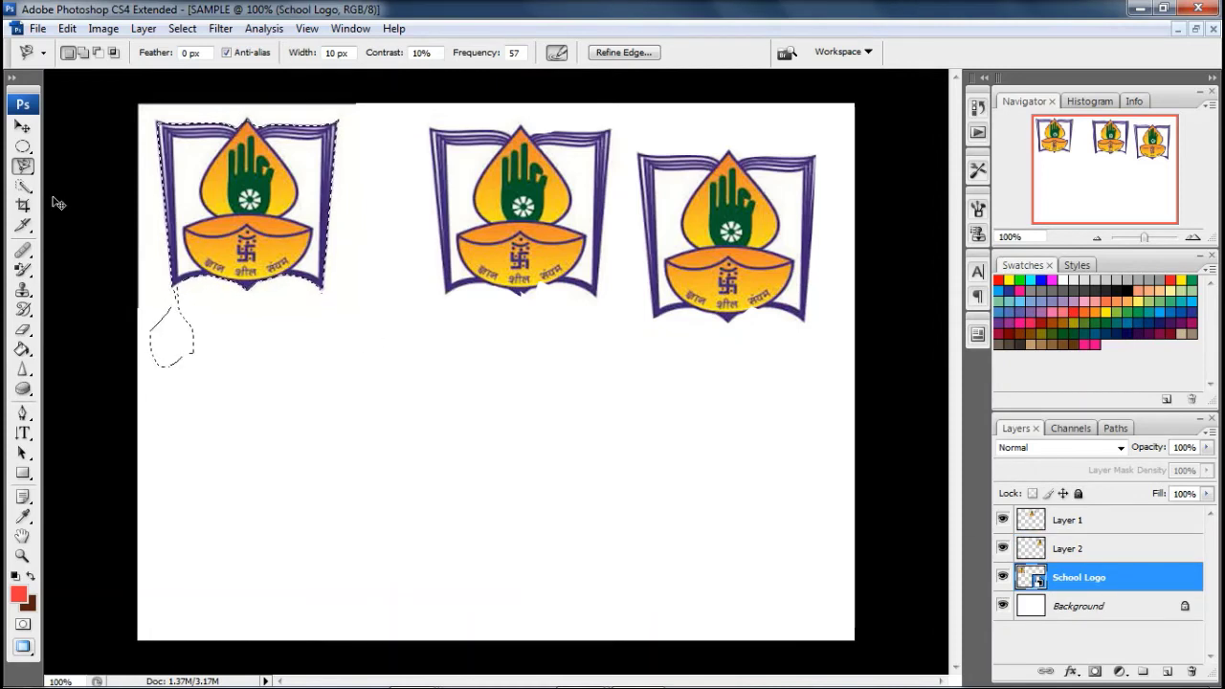
key("ctrl+j")
left_click(23, 125)
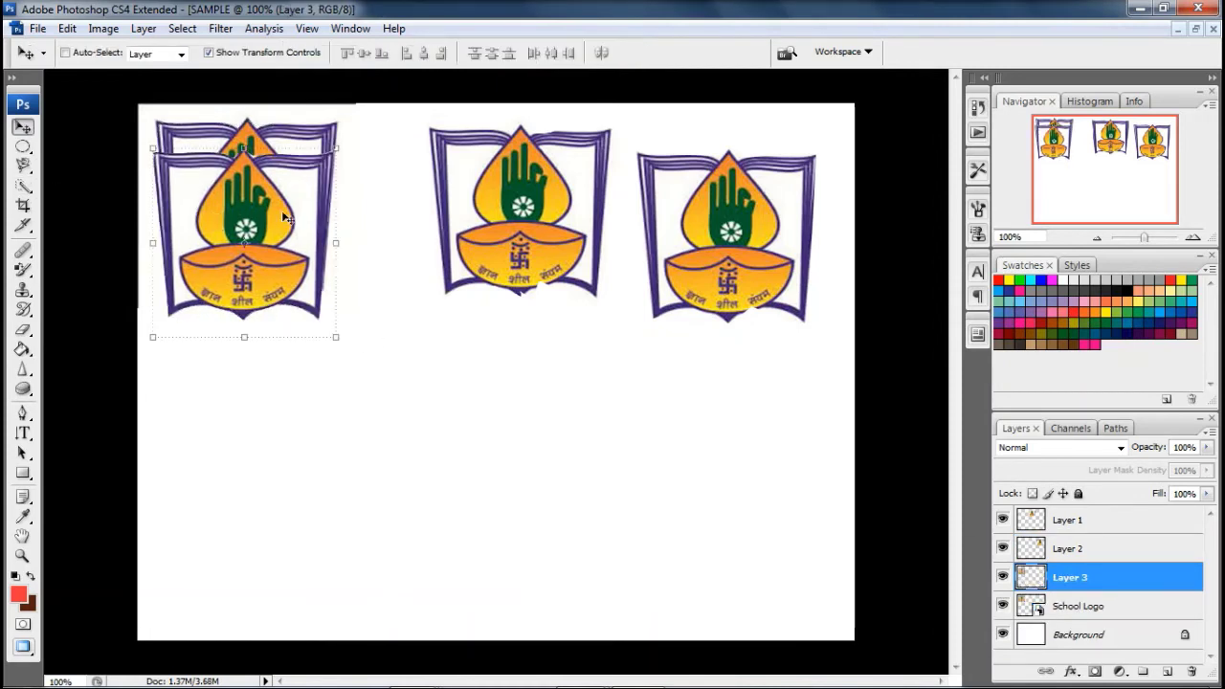
mouse_move(277, 215)
left_mouse_down()
mouse_move(452, 422)
mouse_move(493, 445)
mouse_move(487, 432)
left_mouse_up()
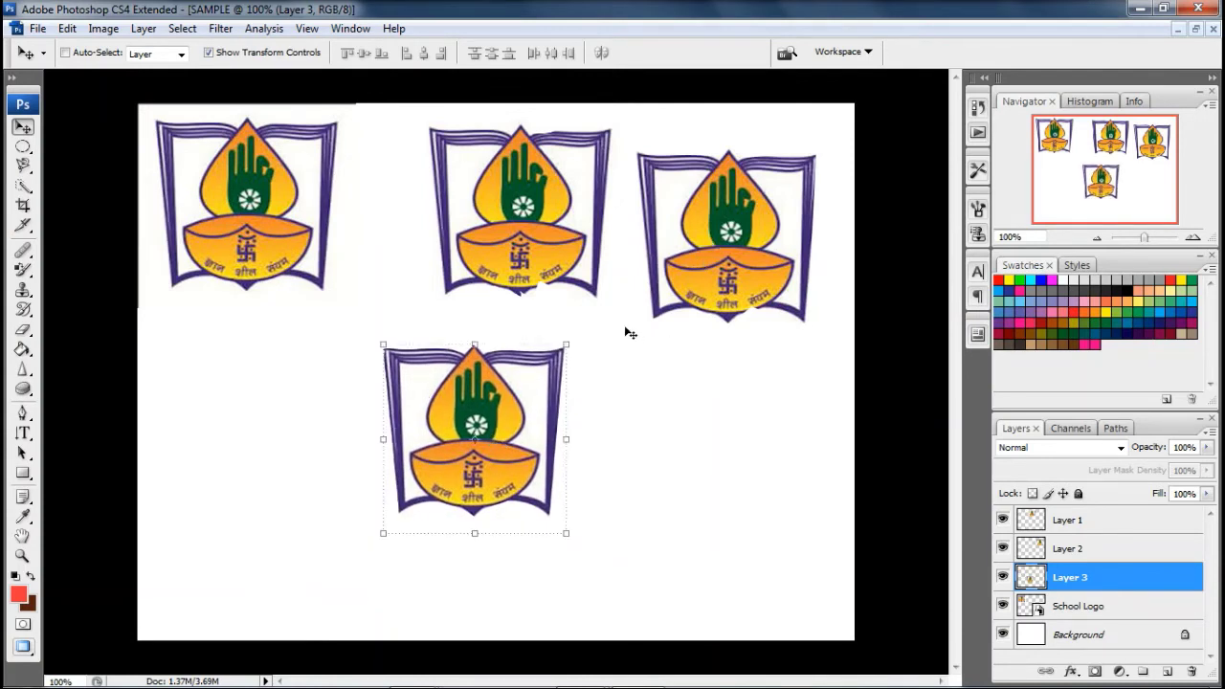
Zoom in to 200% on the lowest logo copy to inspect its cut-out edges
left_click(23, 537)
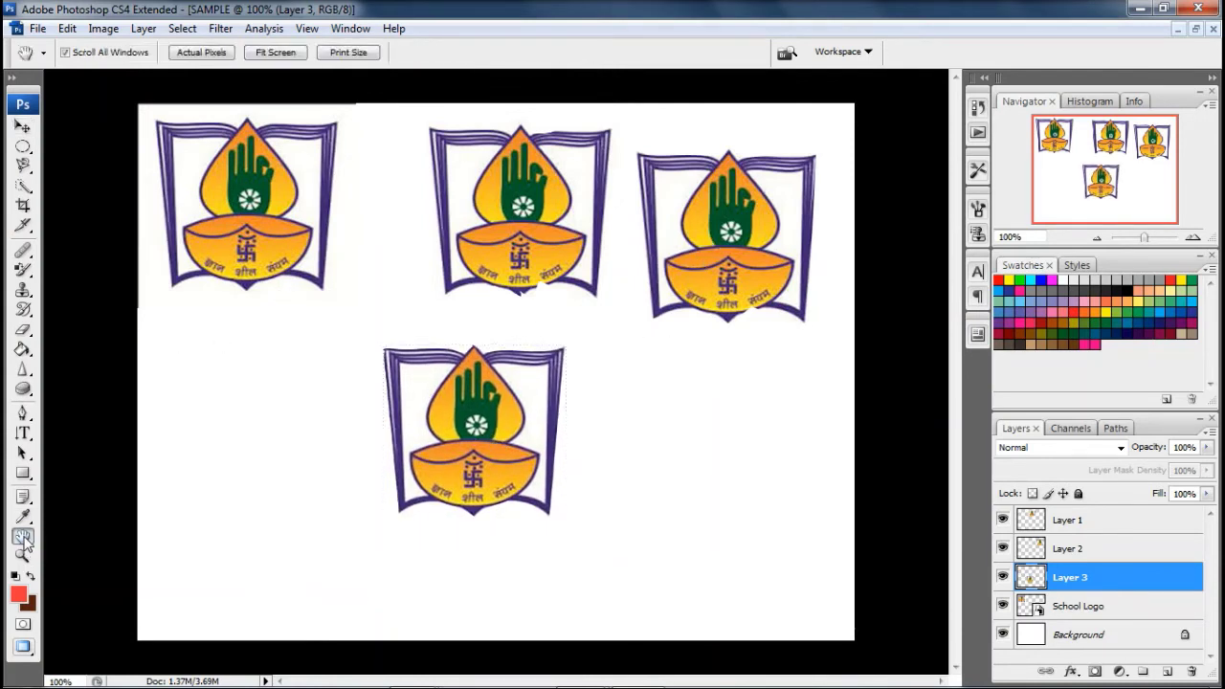
key("z")
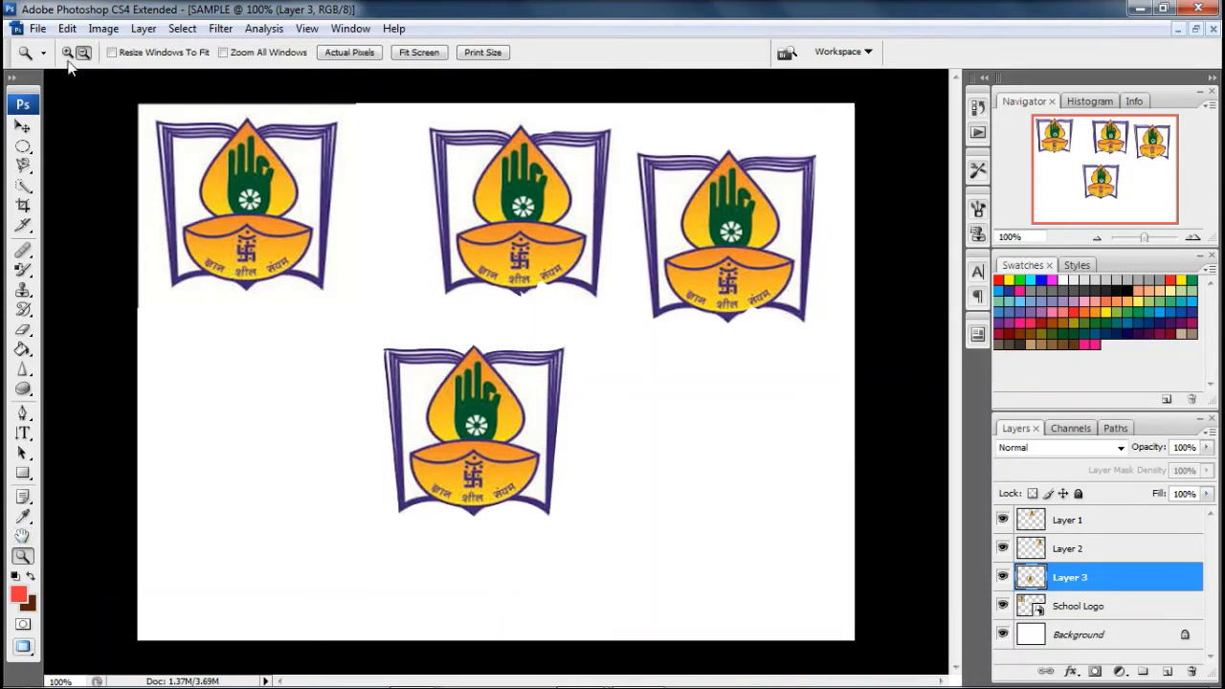
left_click(467, 406)
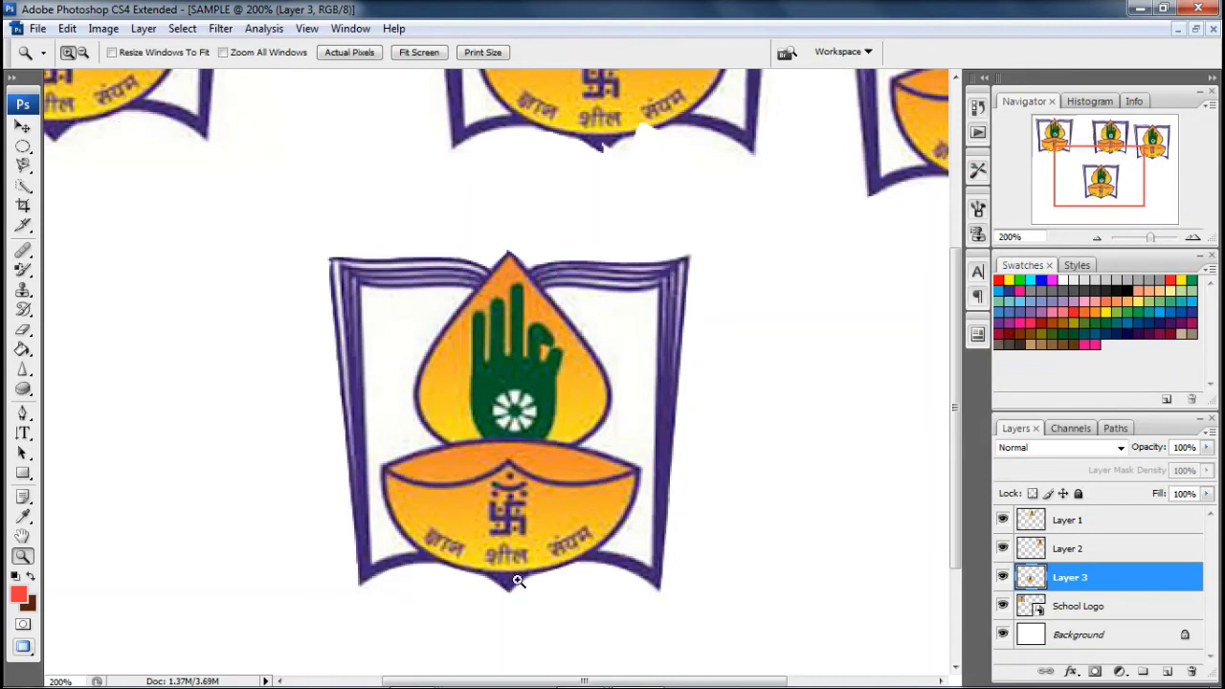
Pan the enlarged view around the lowest logo copy with the Hand Tool, and zoom back out to 100%
left_click(23, 537)
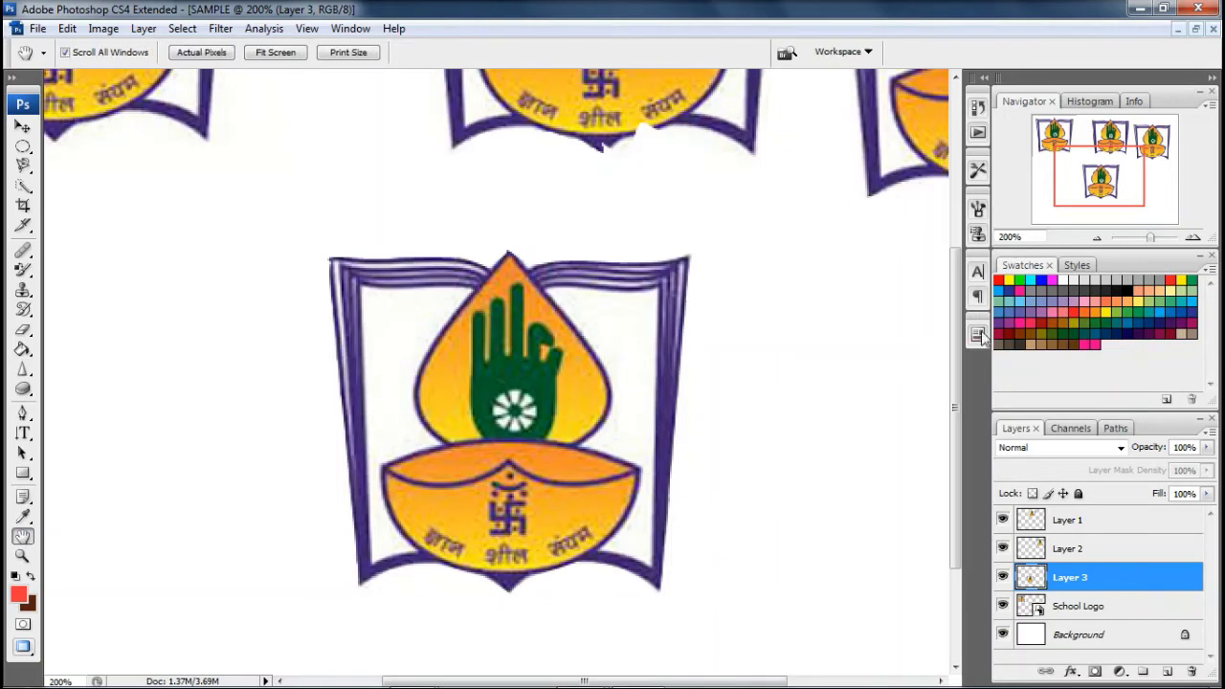
left_click_drag(1131, 172, 1103, 170)
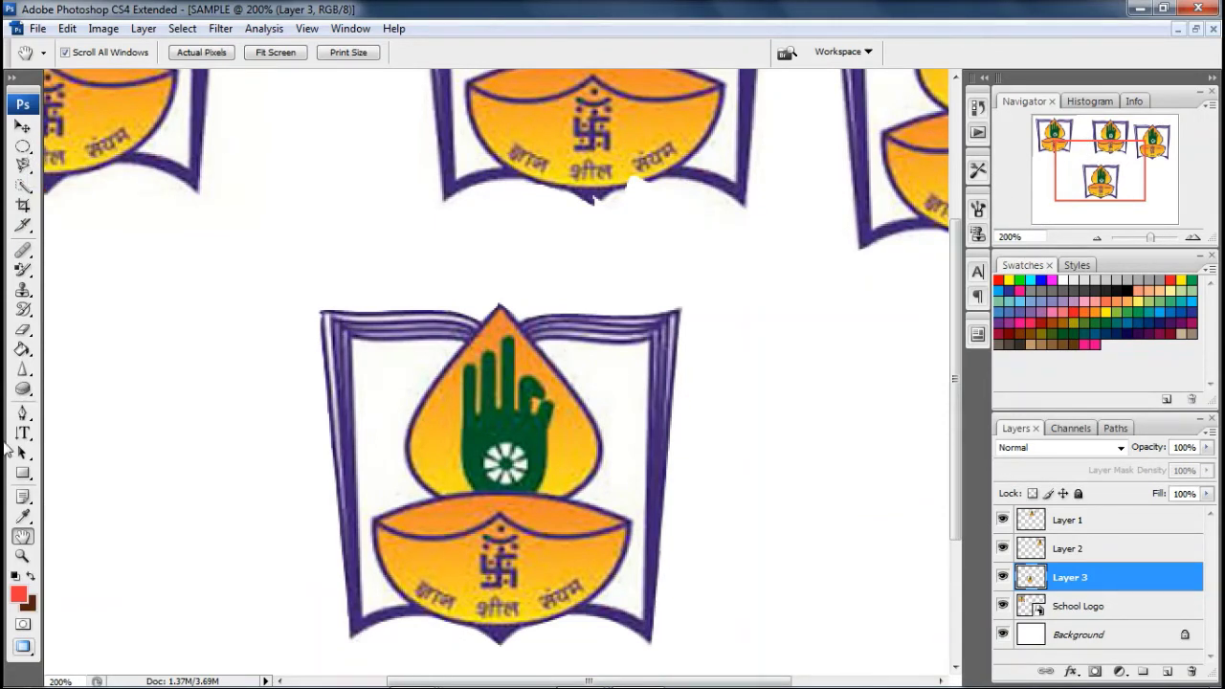
left_click(21, 558)
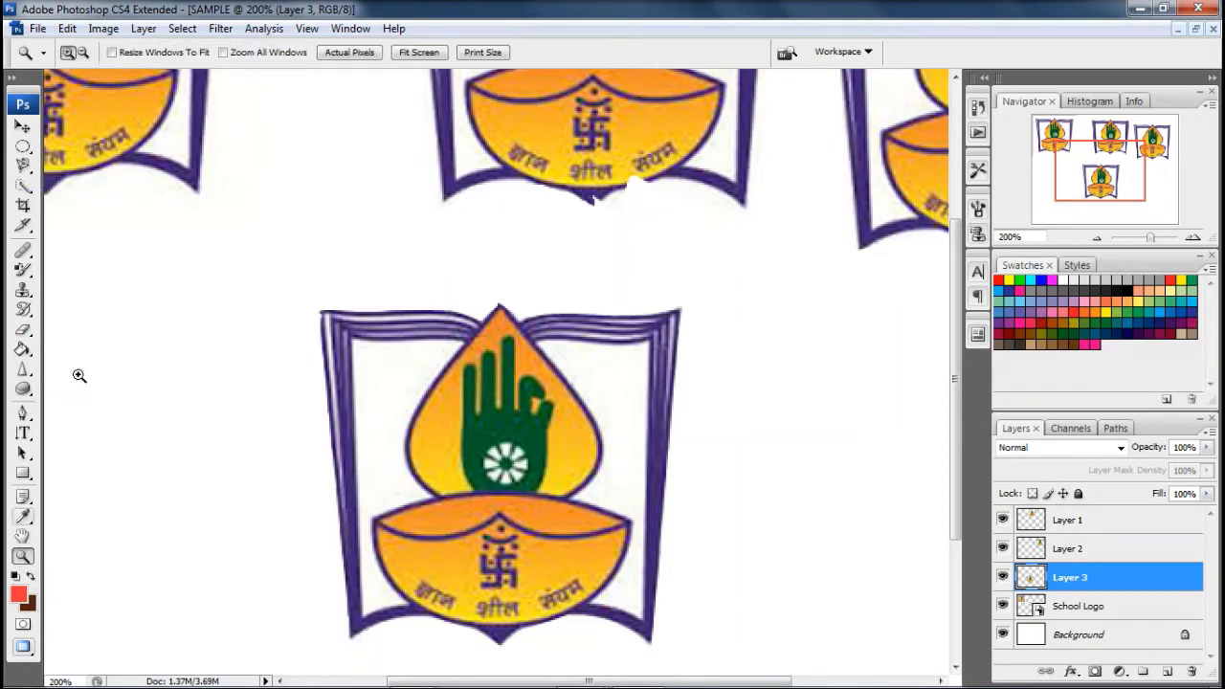
left_click(505, 401, "alt")
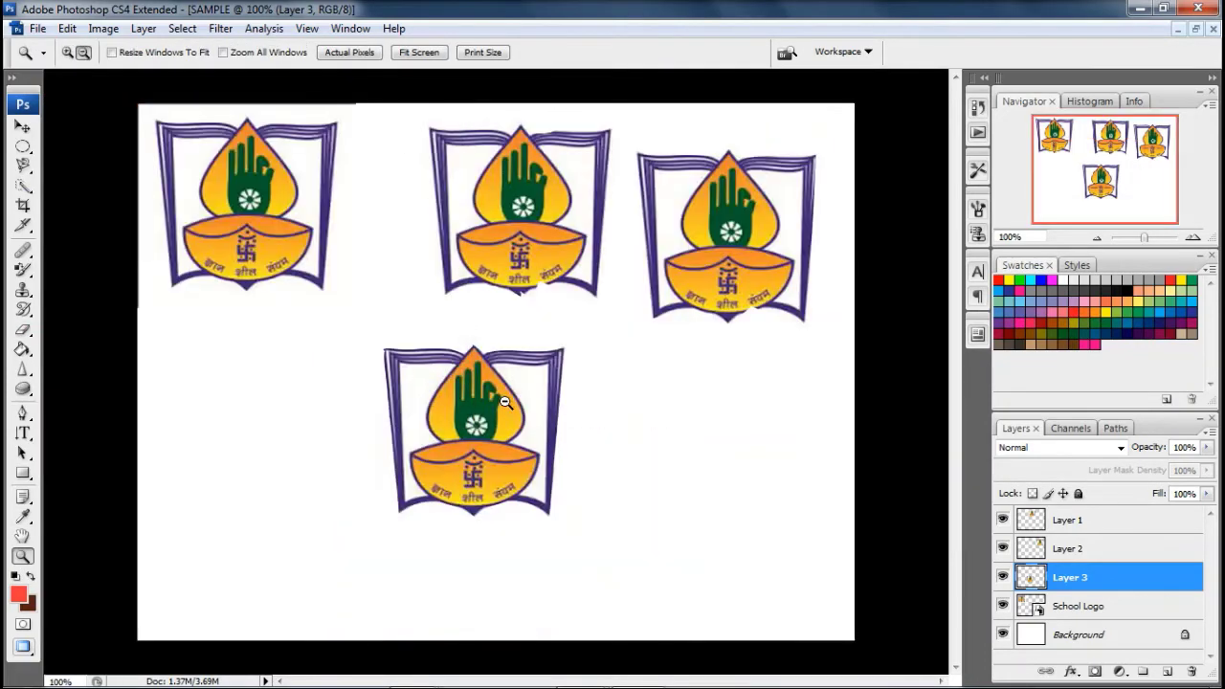
Try selecting the white areas around and inside the lowest logo copy with the Quick Selection Tool
left_click(25, 190)
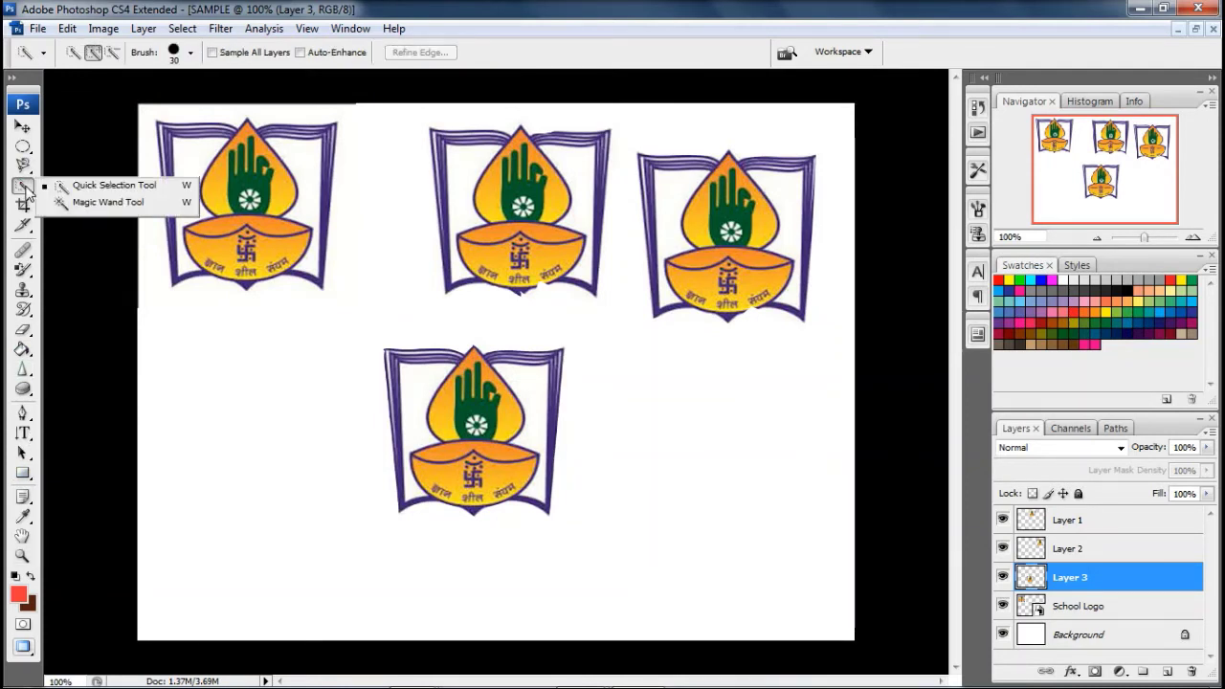
left_click(114, 184)
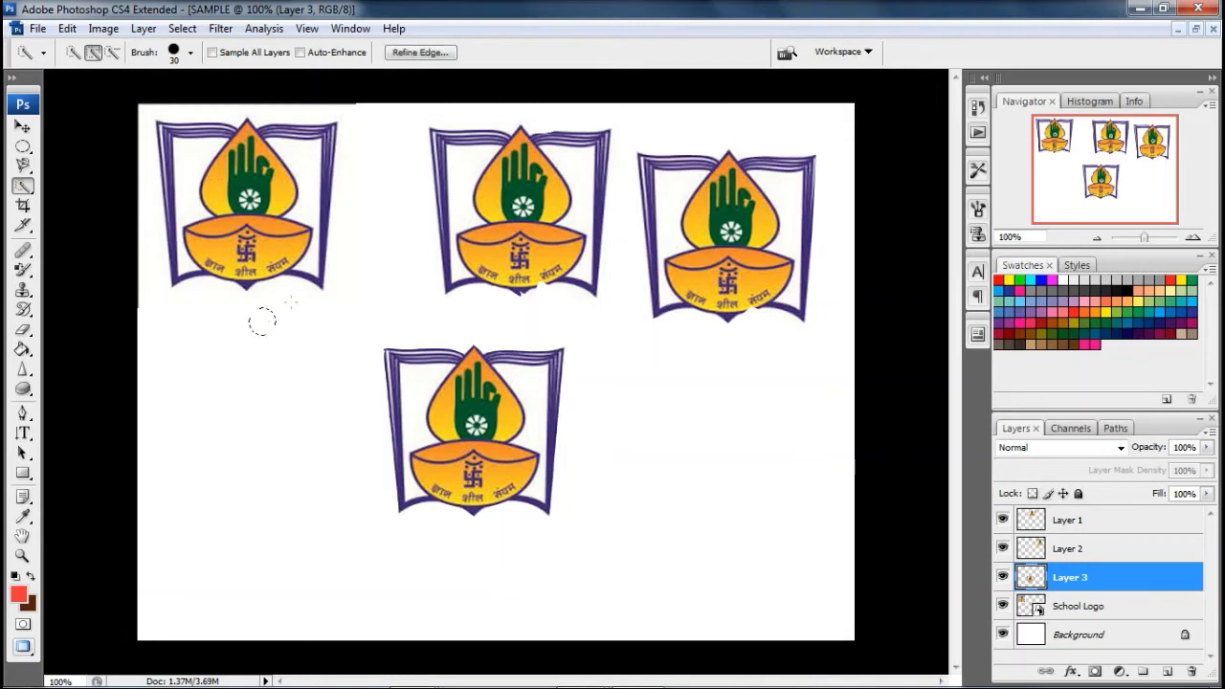
mouse_move(313, 197)
left_mouse_down()
mouse_move(311, 148)
mouse_move(311, 167)
left_mouse_up()
left_click_drag(260, 321, 337, 302)
left_click(488, 323)
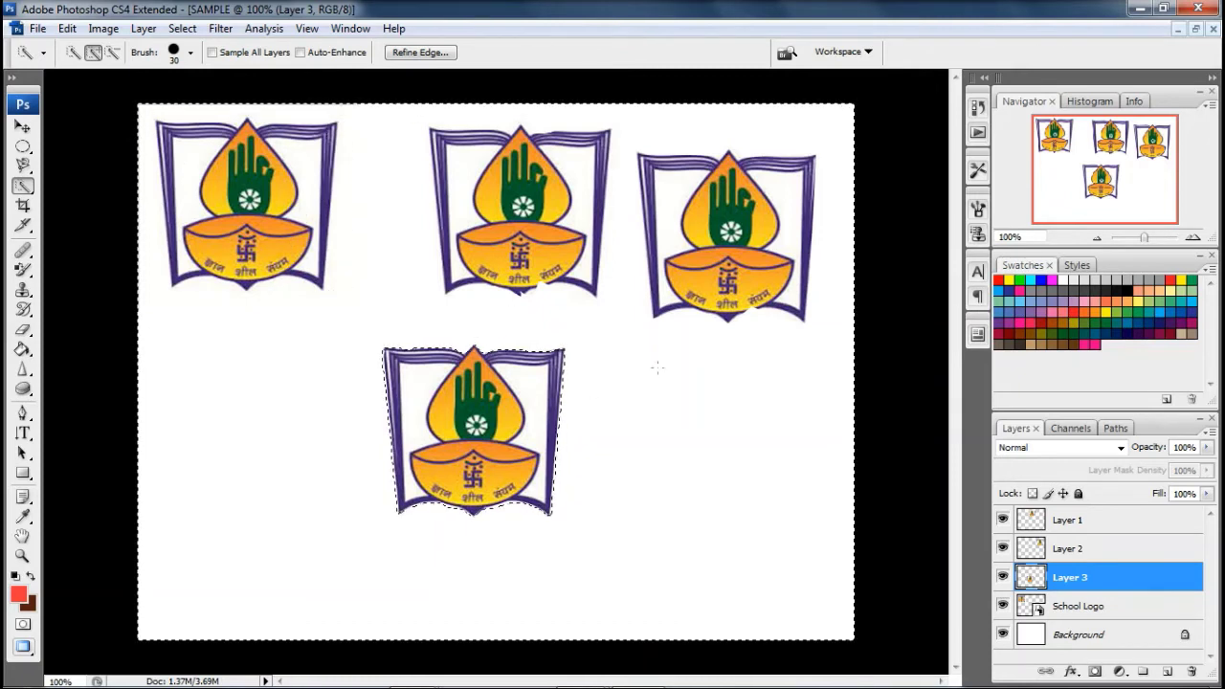
left_click(416, 392)
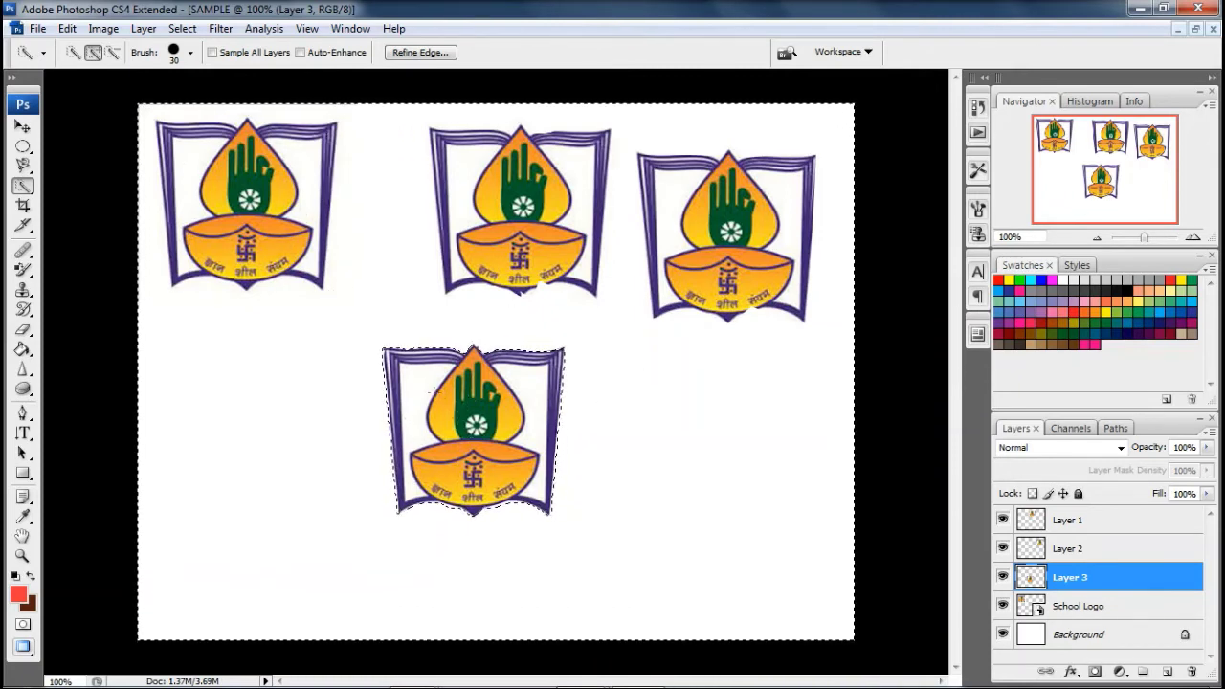
left_click(545, 402)
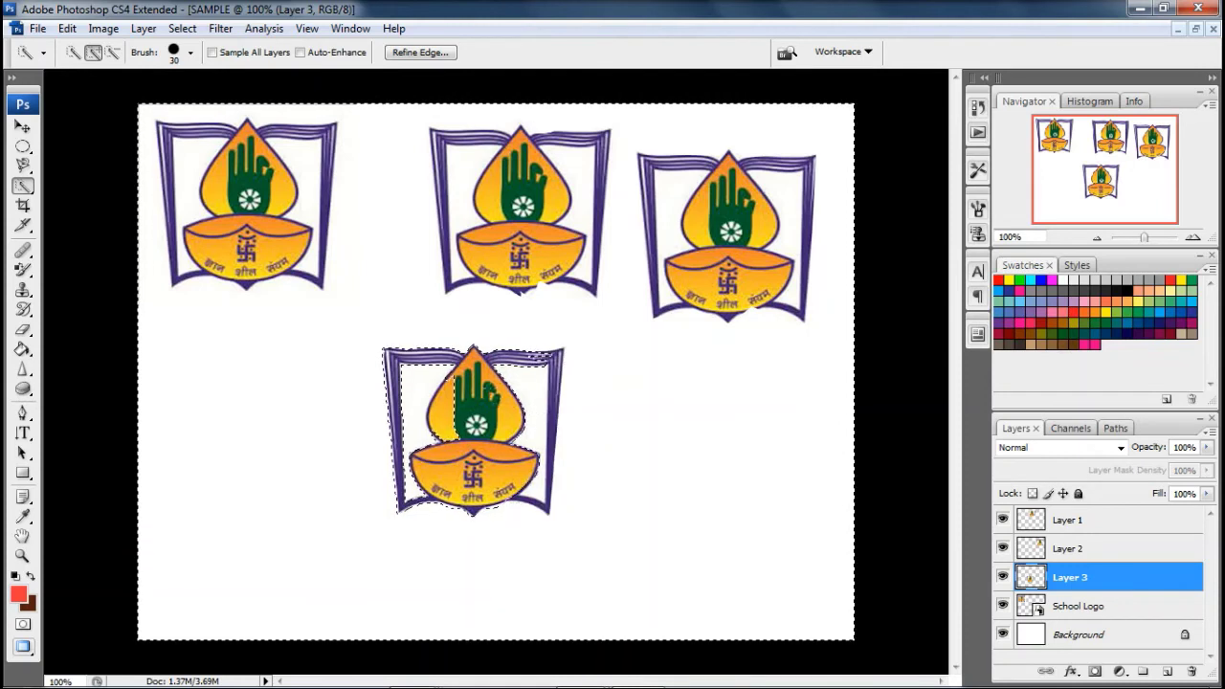
left_click(476, 426)
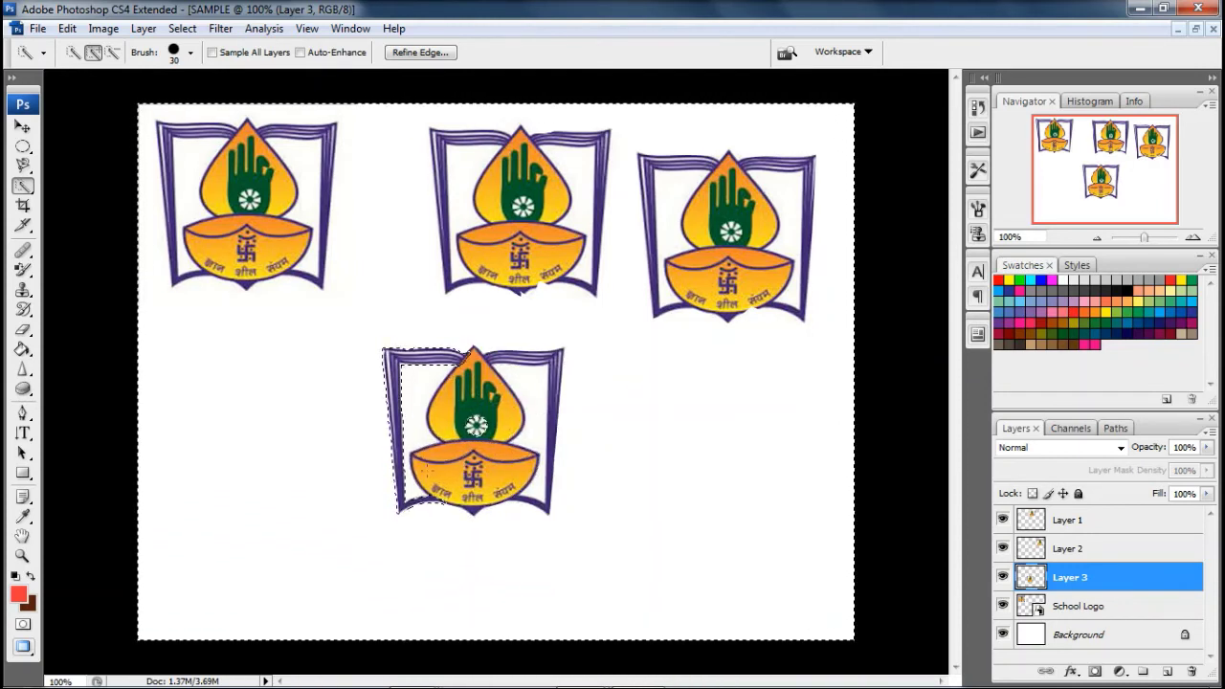
Switch to the Magic Wand Tool and clear the current selection around the lowest logo copy
left_click(23, 186)
left_click(105, 202)
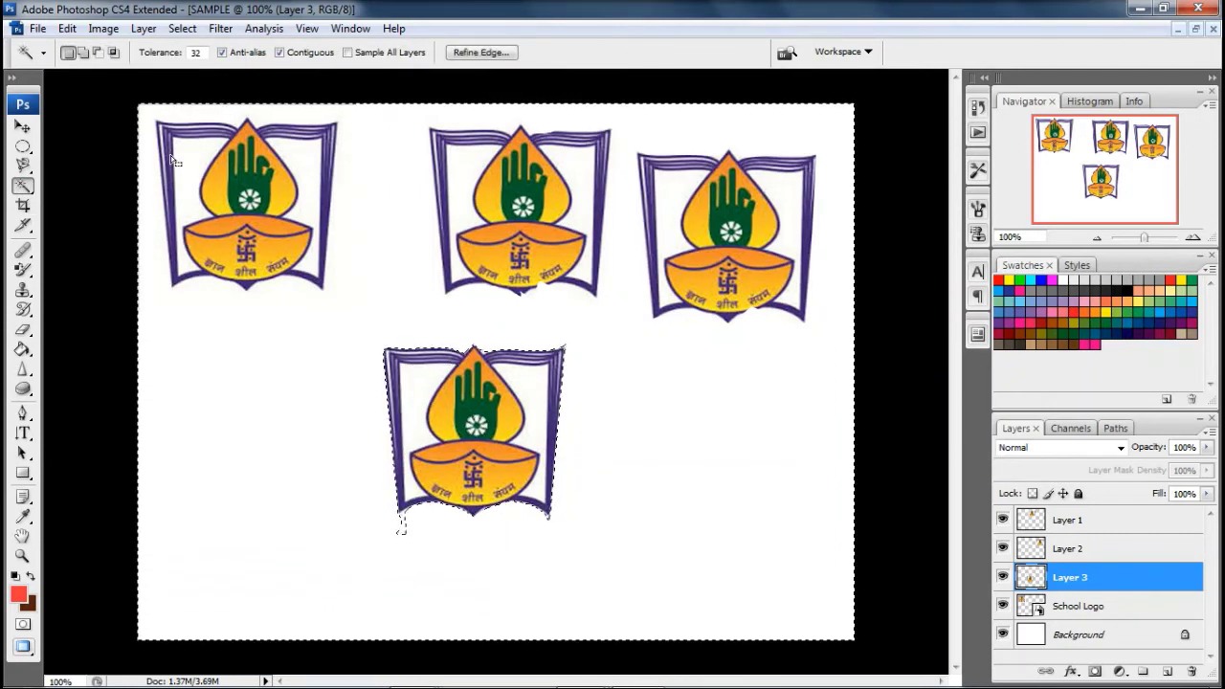
key("ctrl+d")
left_click(400, 529)
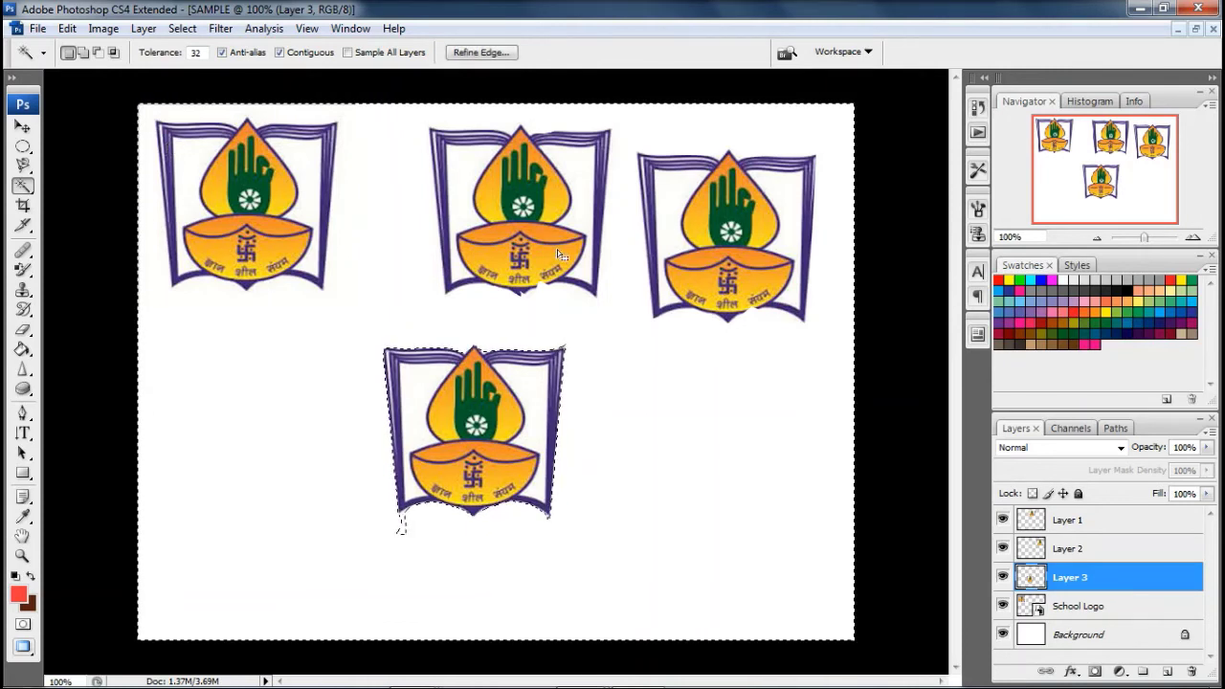
key("ctrl+d")
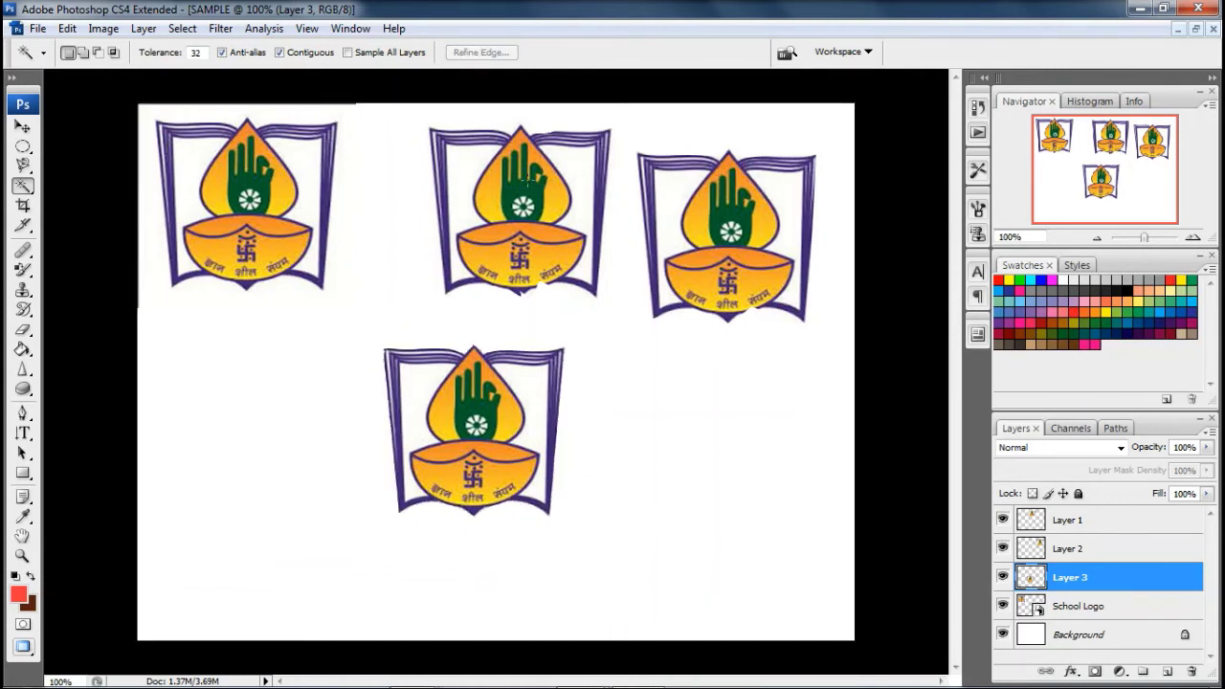
Copy the green hand from the School Logo layer onto a new layer using a Magic Wand selection, and move it below the original logo
key("alt+bracketleft")
left_click(247, 188)
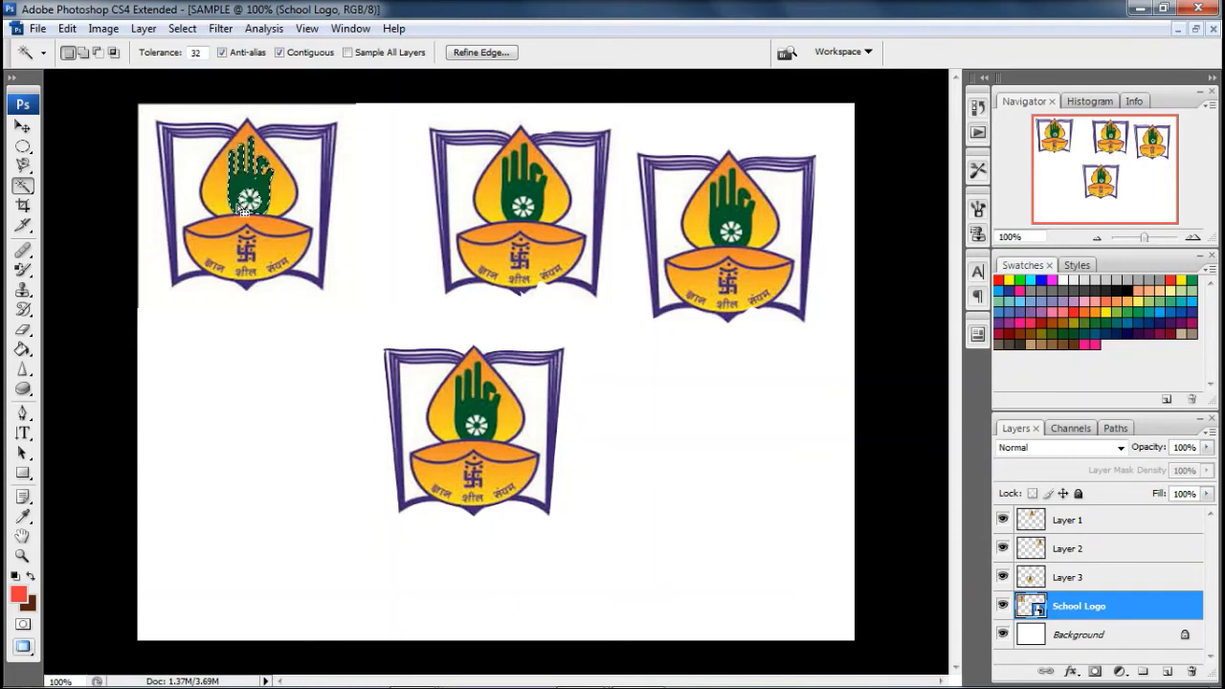
key("ctrl+j")
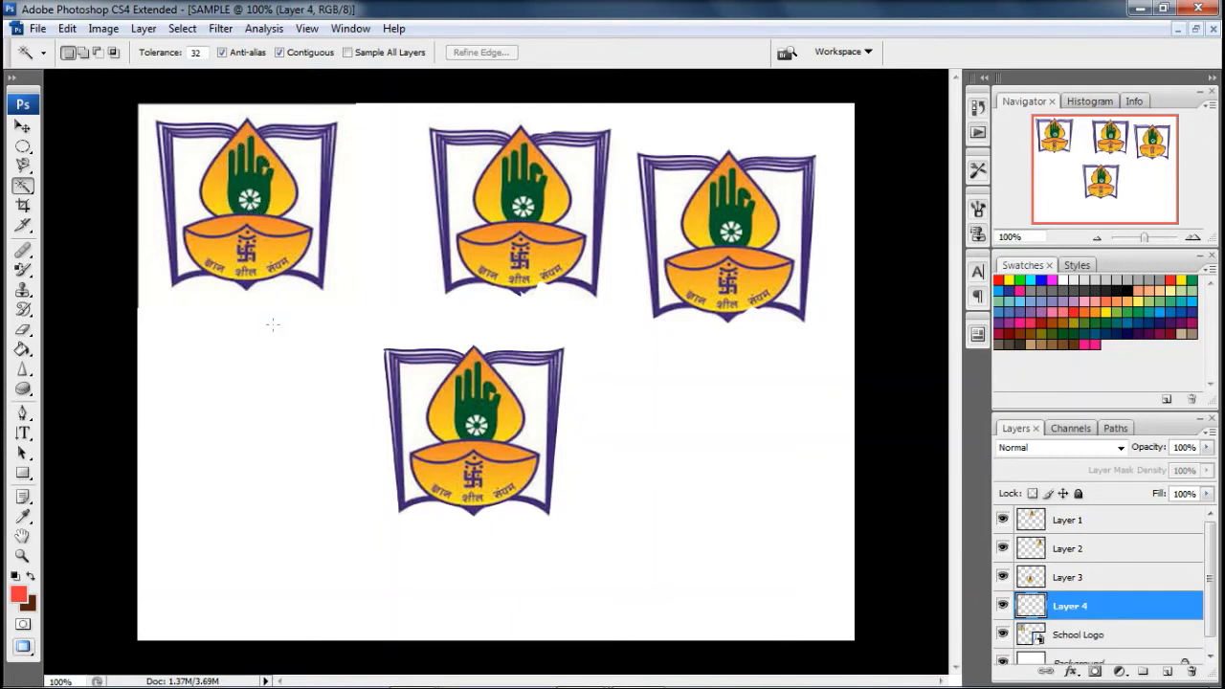
left_click(23, 125)
left_click_drag(261, 193, 245, 394)
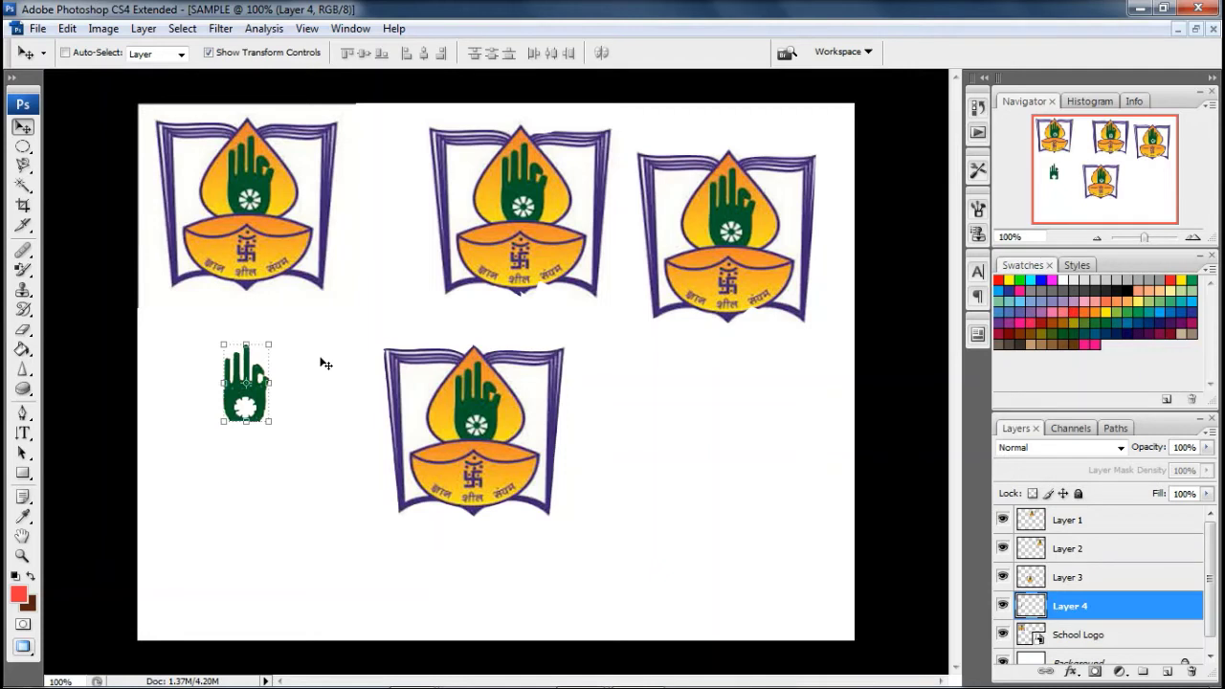
Try cropping the canvas around the lowest logo copy twice, reverting each crop
left_click(23, 205)
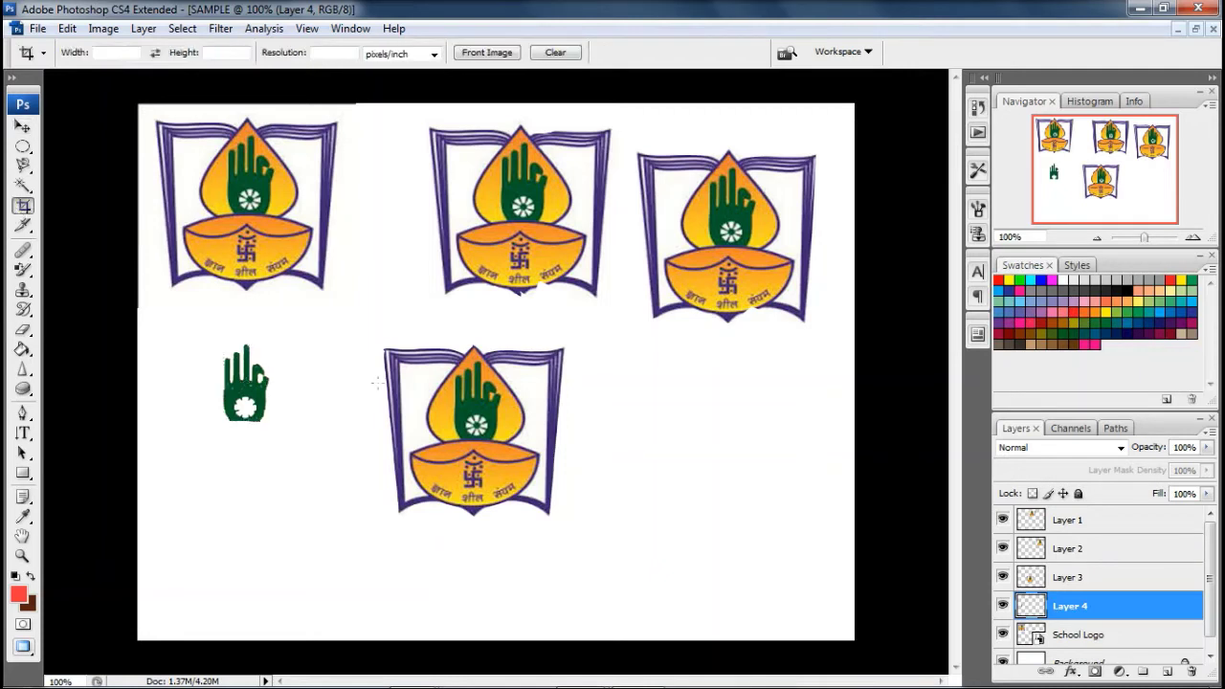
left_click_drag(365, 341, 614, 546)
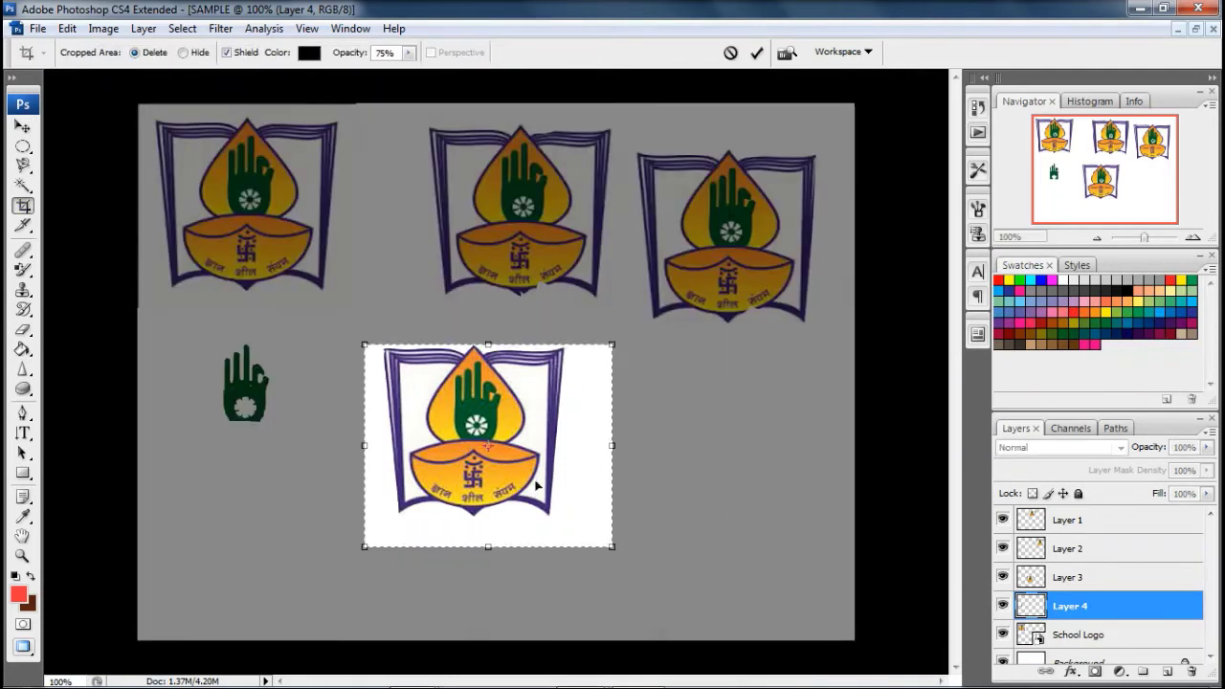
key("Return")
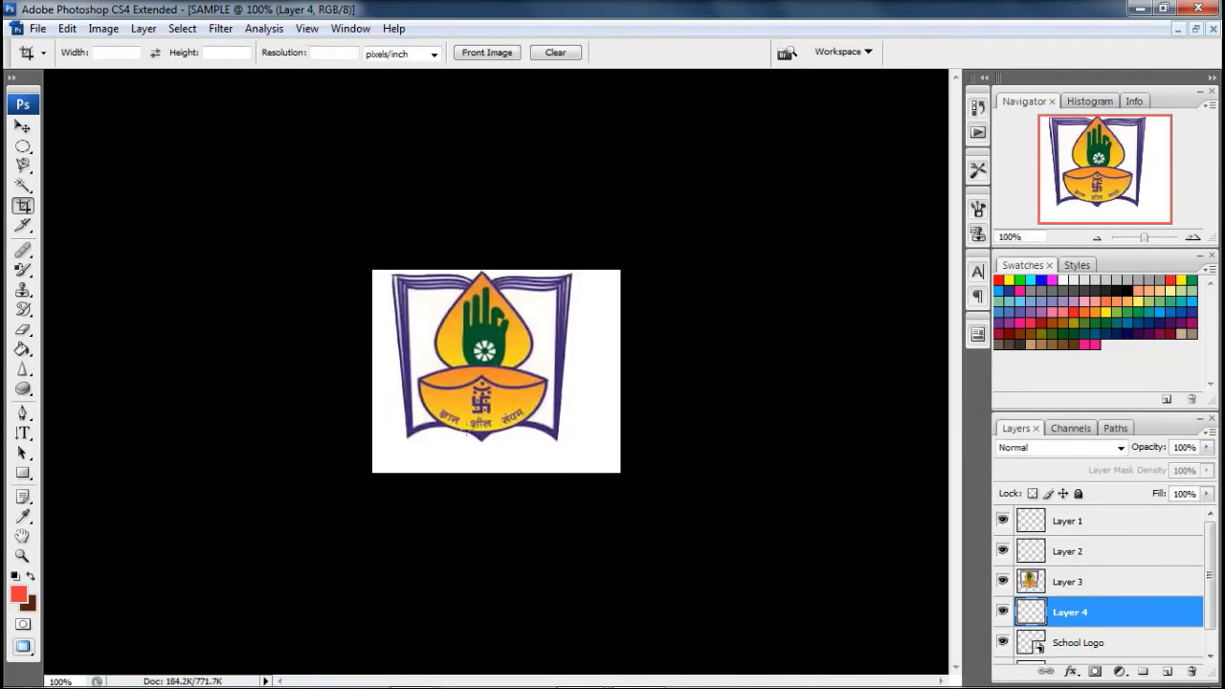
key("ctrl+z")
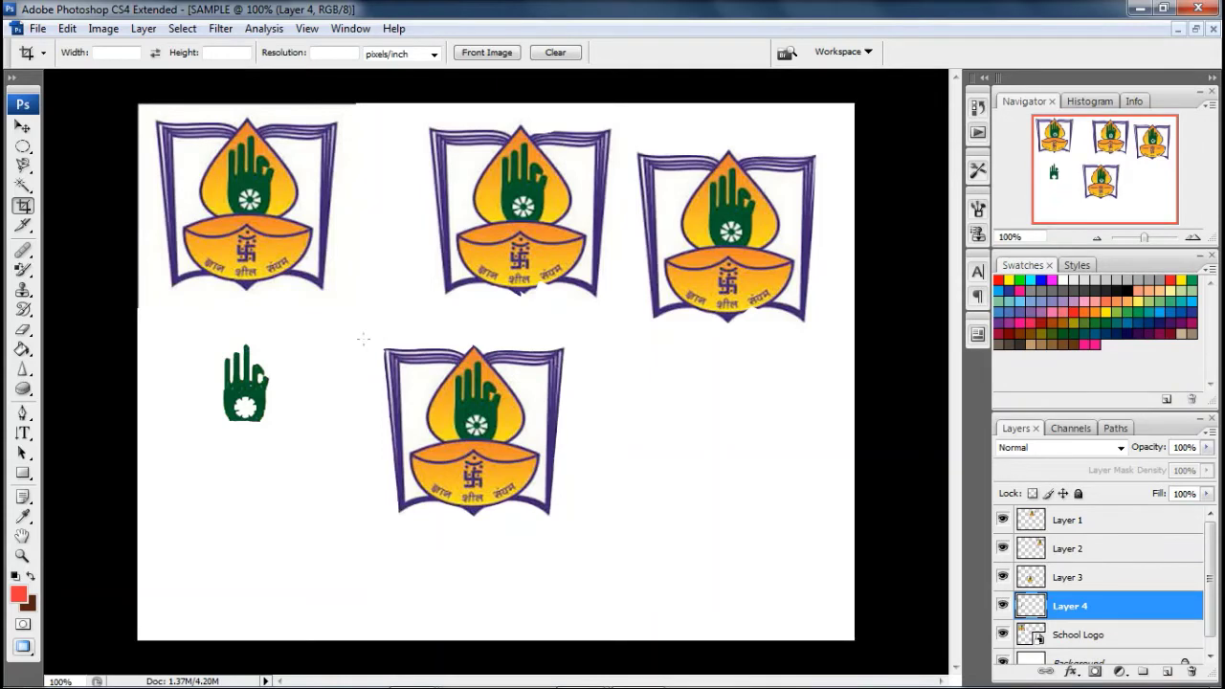
left_click_drag(363, 328, 597, 557)
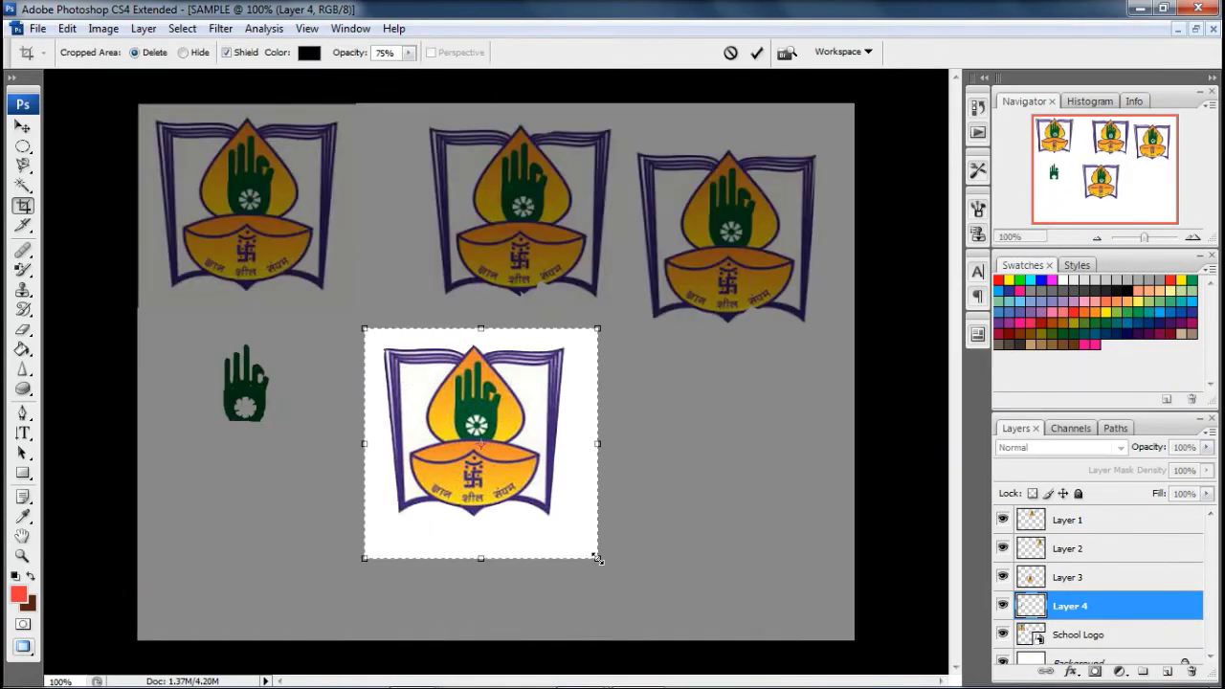
key("Return")
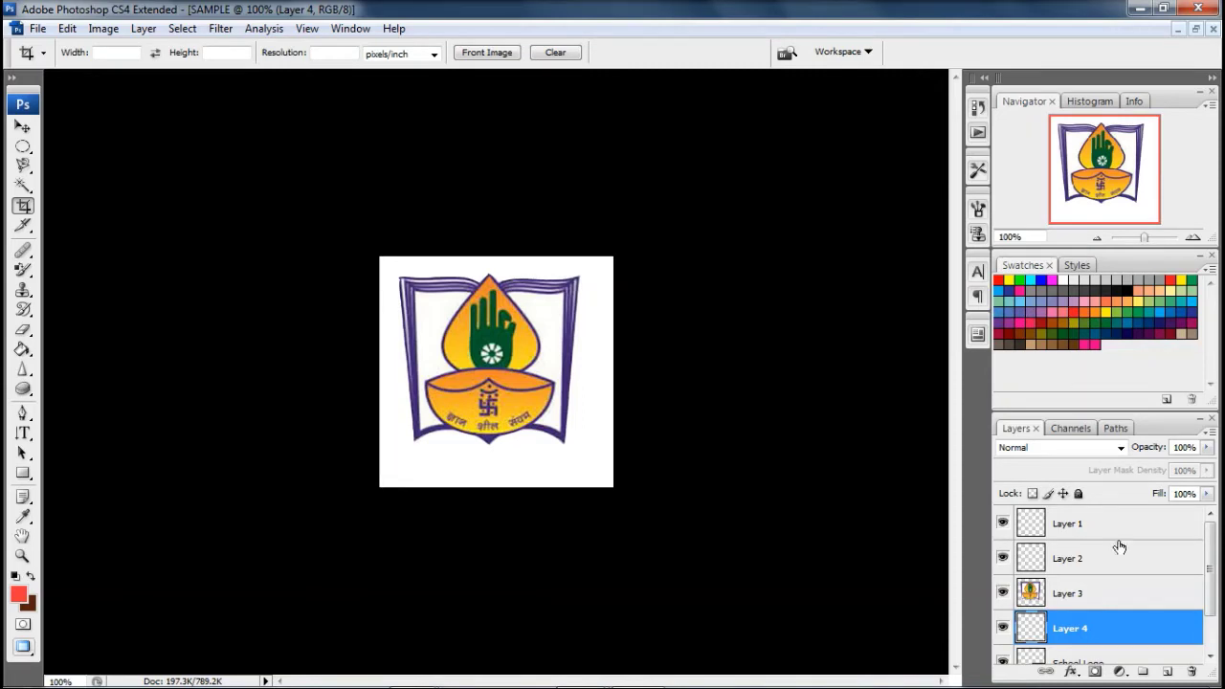
scroll(1078, 612, "down", 1)
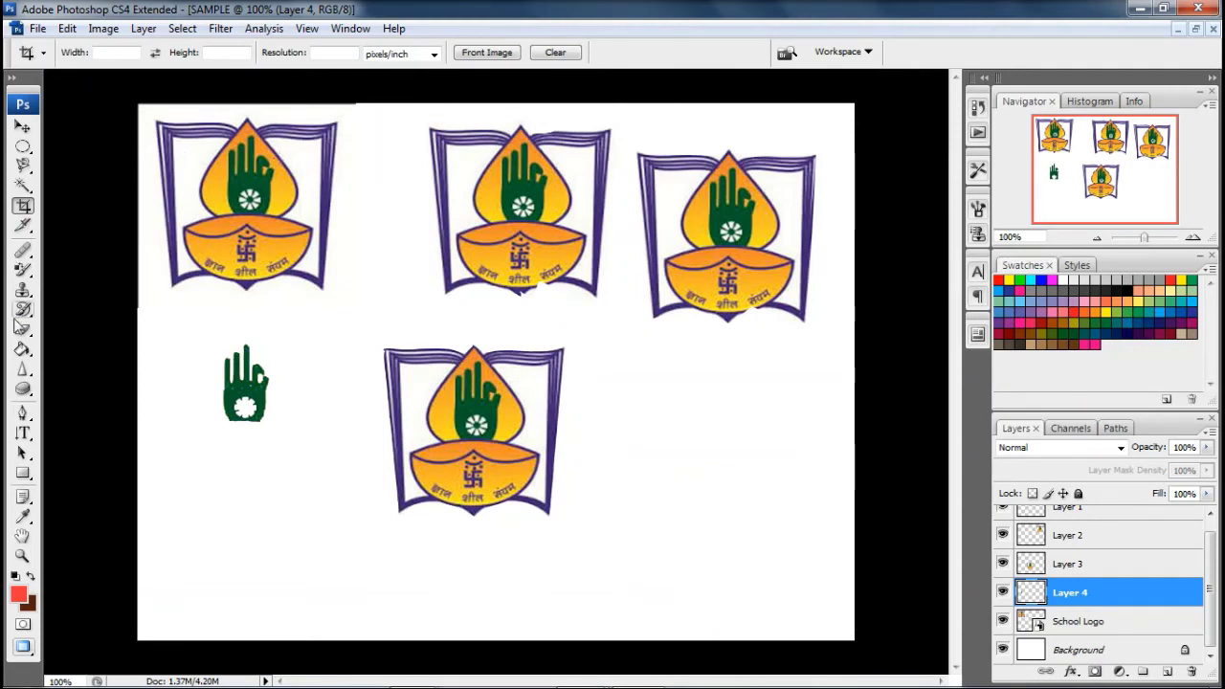
Sample the orange of the original logo's bowl with the Eyedropper Tool, and fill the Background layer with it using the Paint Bucket
left_click(24, 518)
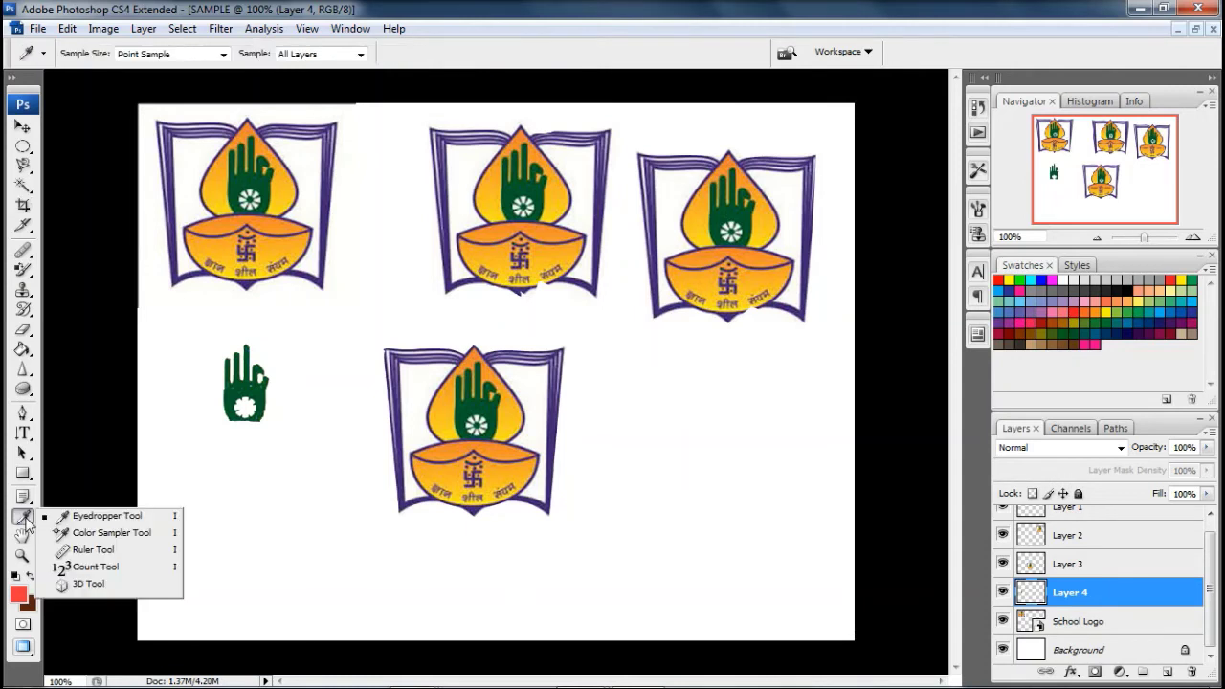
left_click(94, 517)
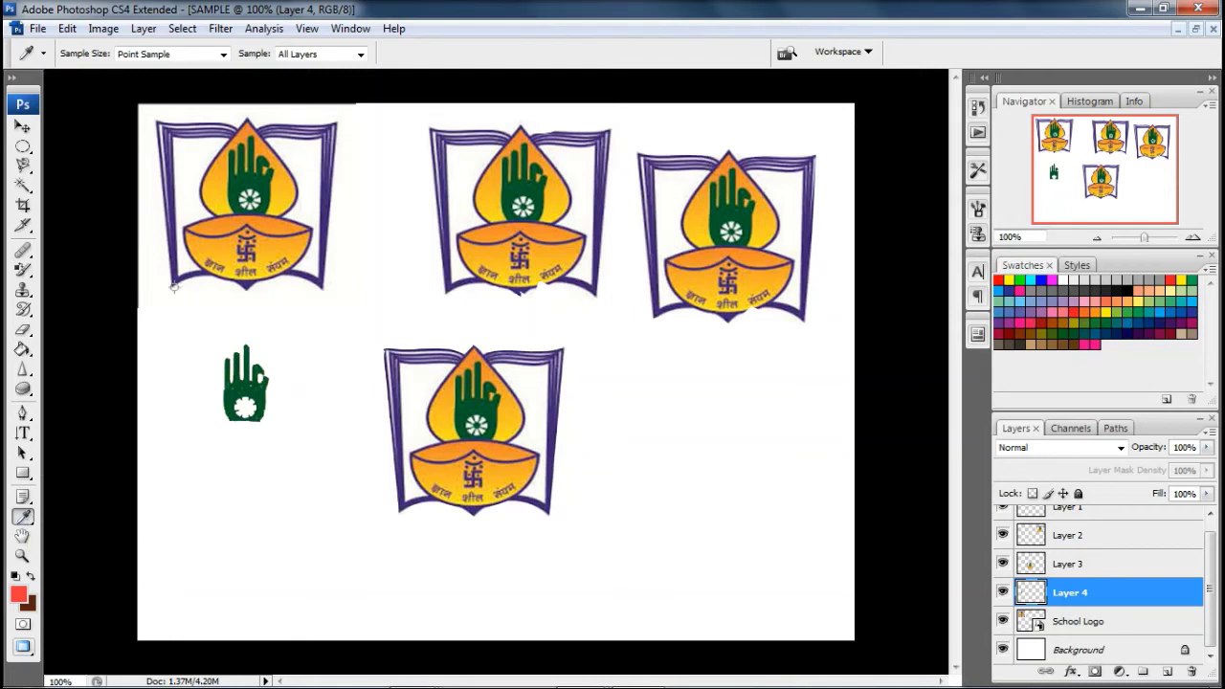
left_click(262, 223)
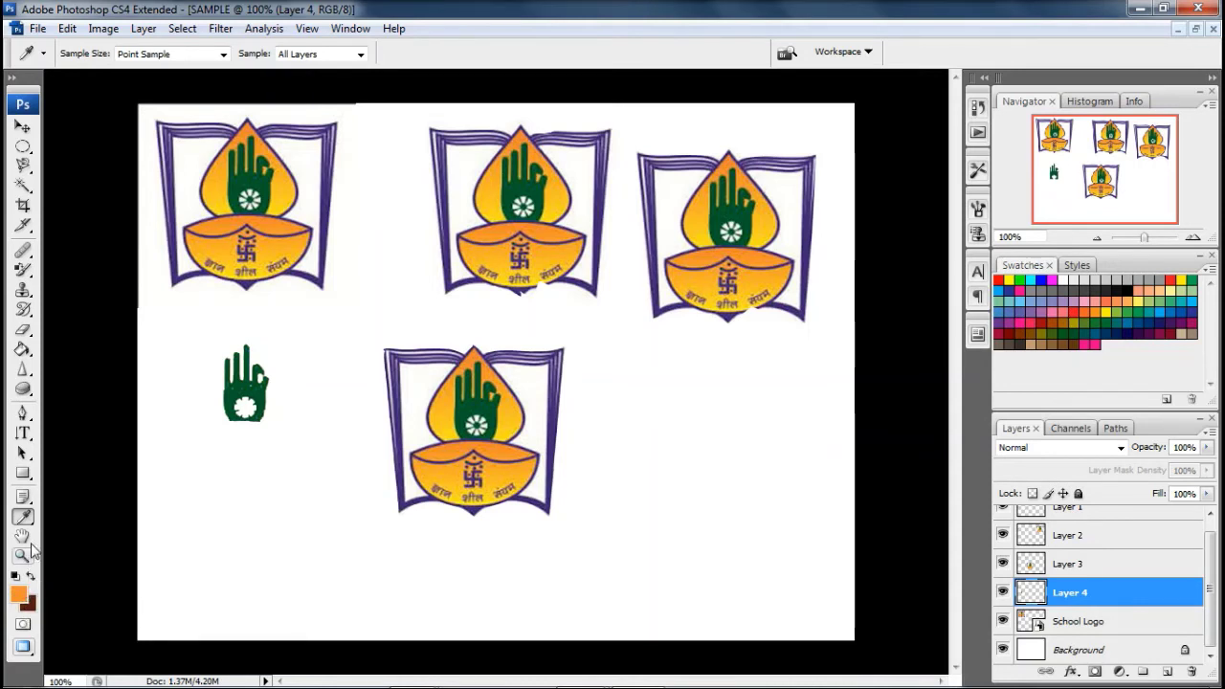
left_click(1089, 654)
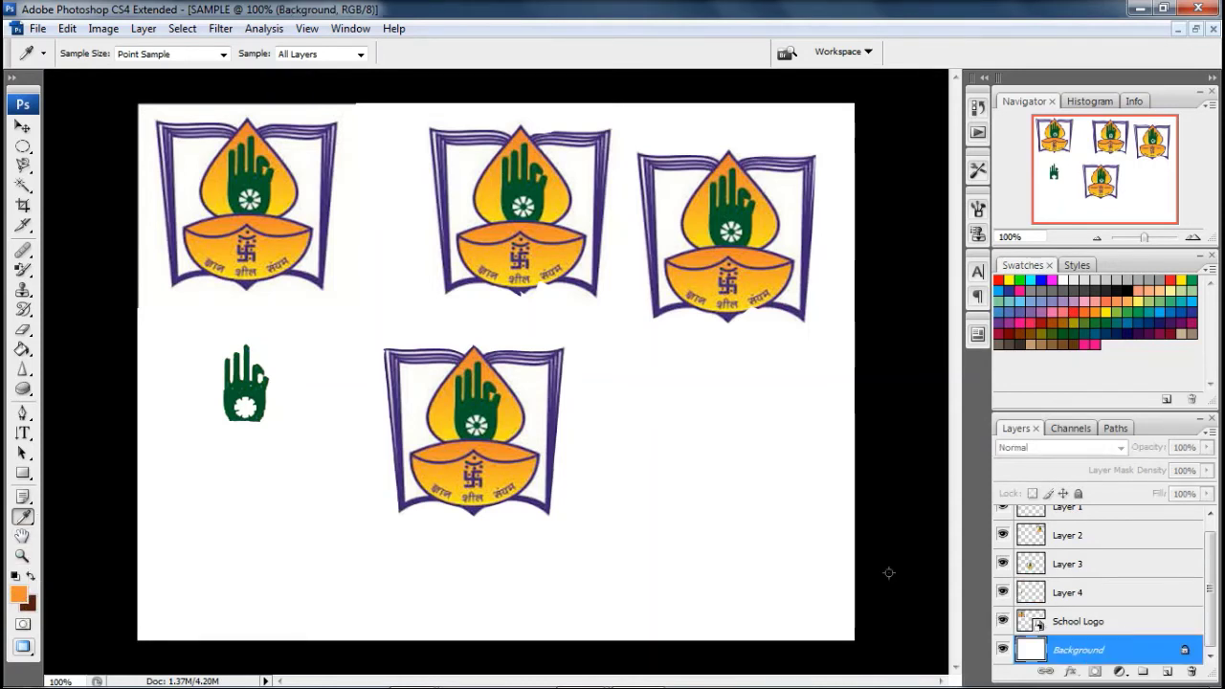
left_click(23, 350)
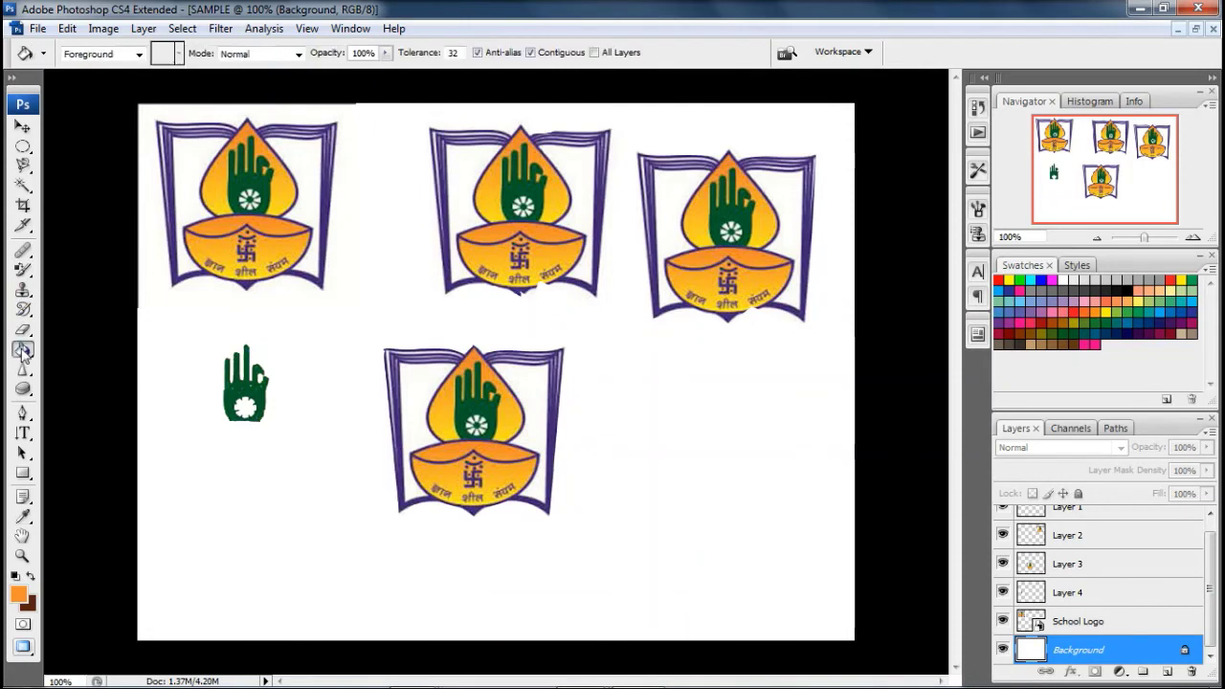
left_click(344, 418)
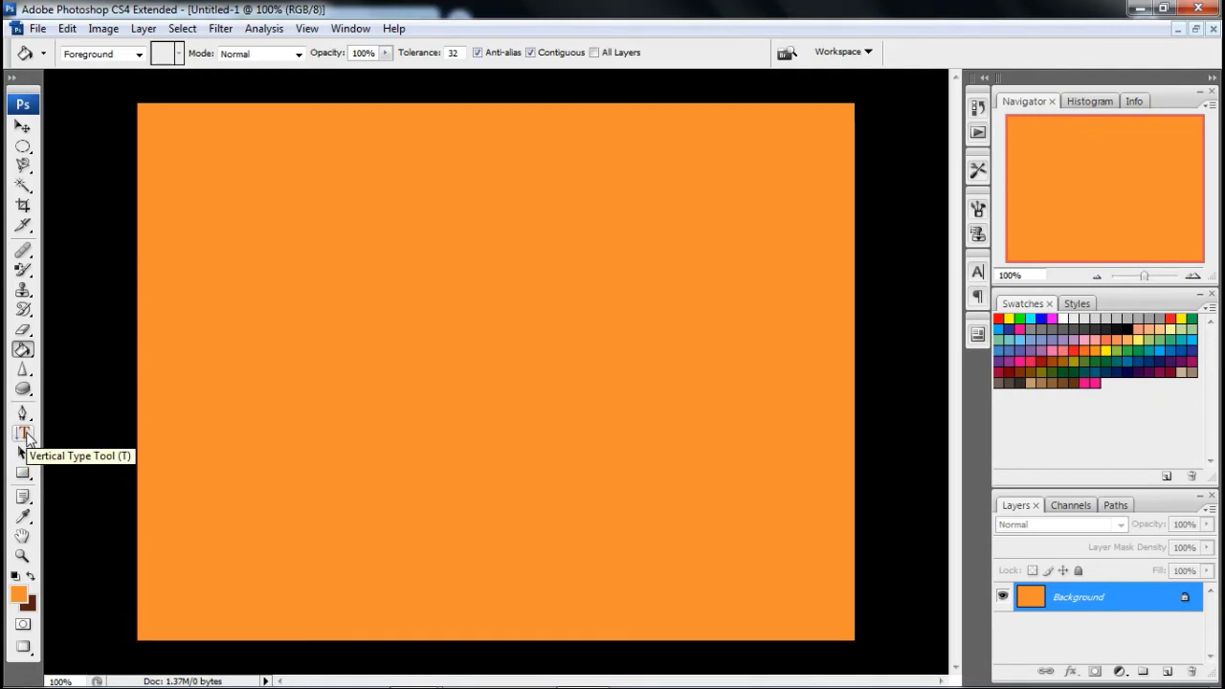
Start a horizontal text layer in the upper-left area of the orange canvas and set its font to Monotype Corsiva
left_click(25, 433)
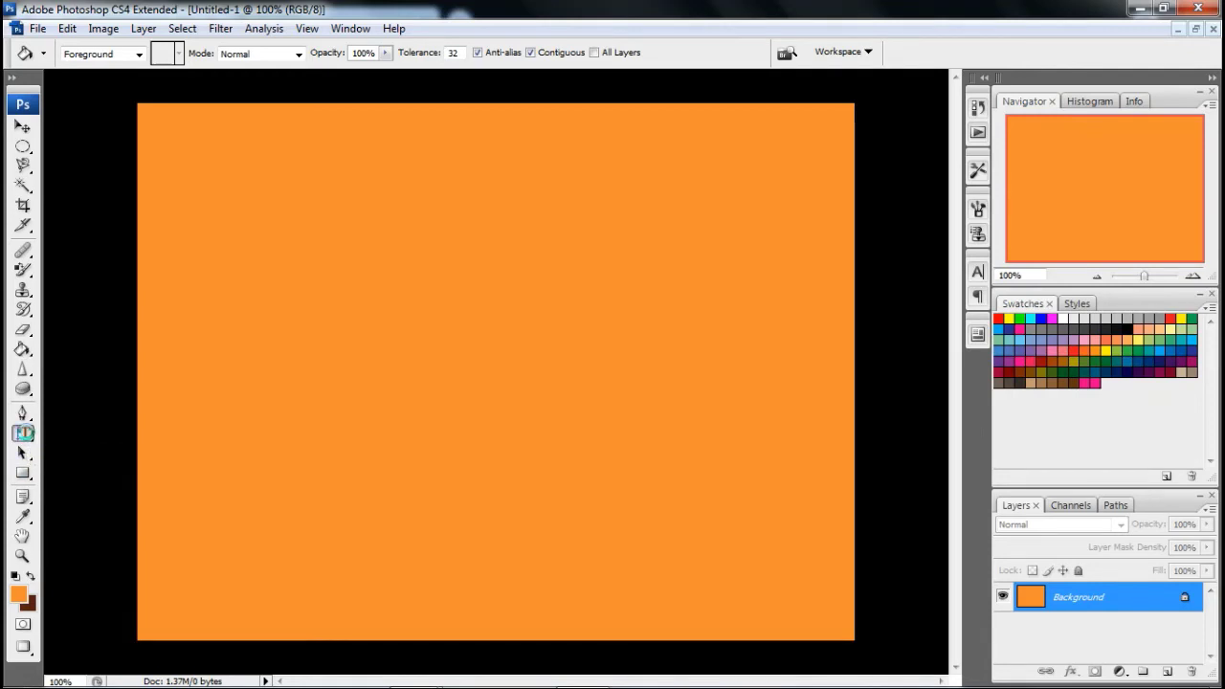
left_click(23, 432)
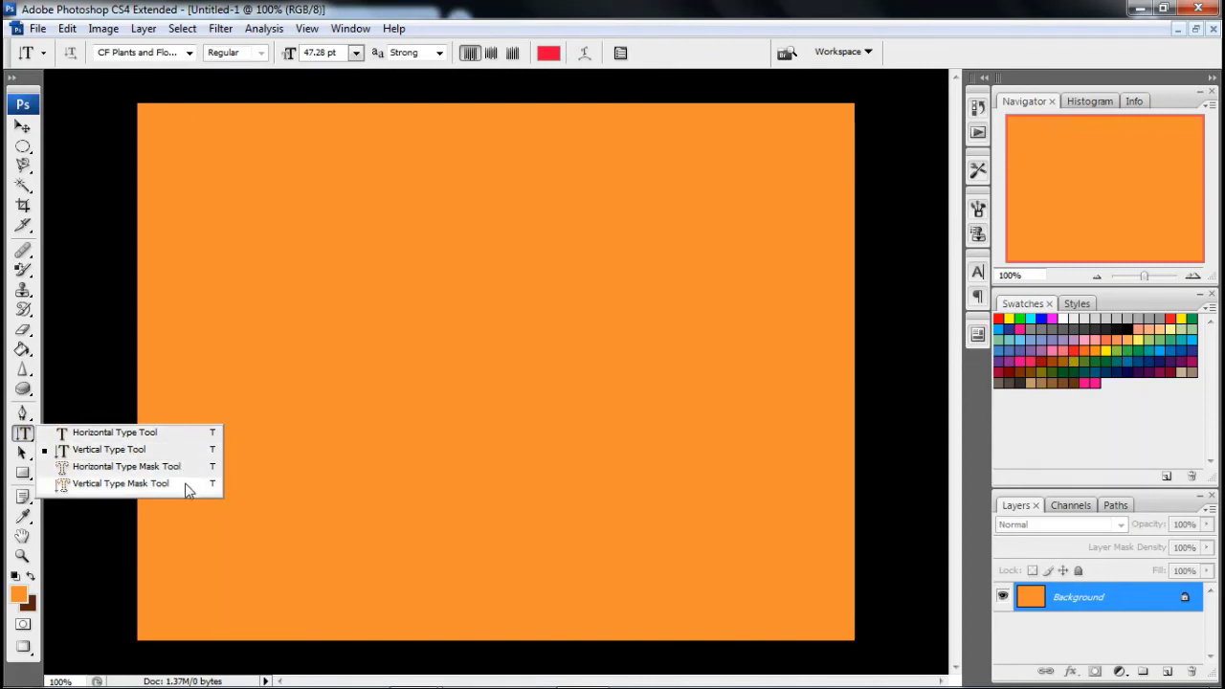
left_click(165, 434)
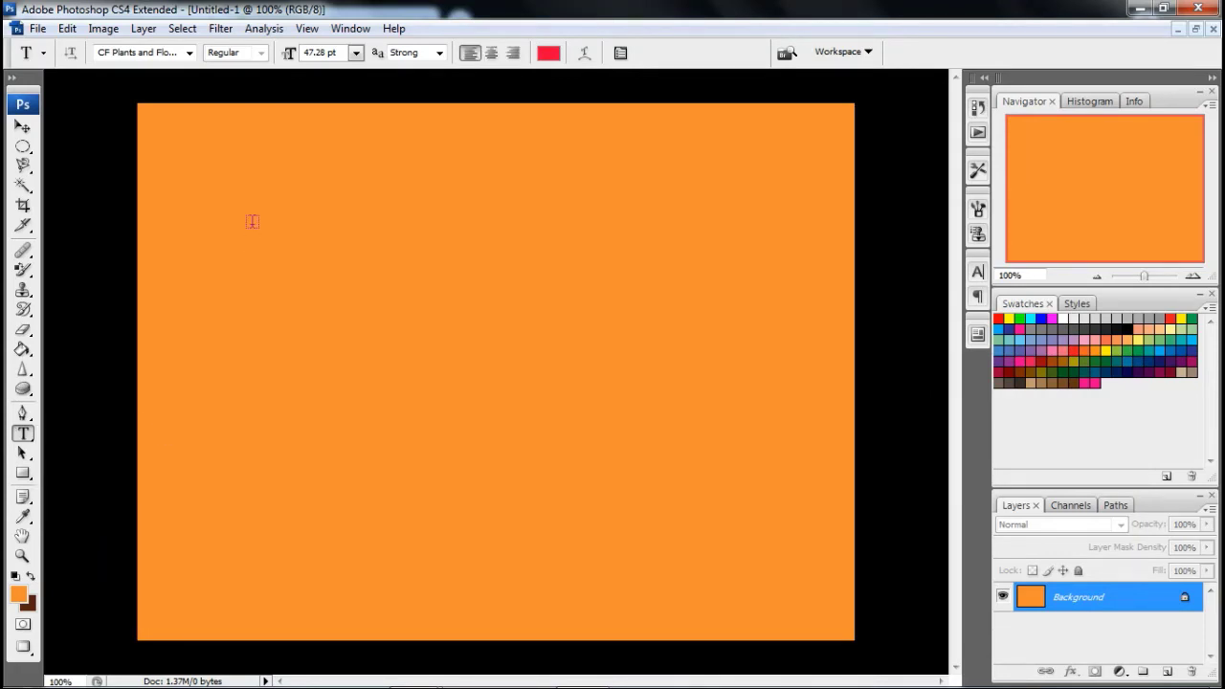
left_click(252, 219)
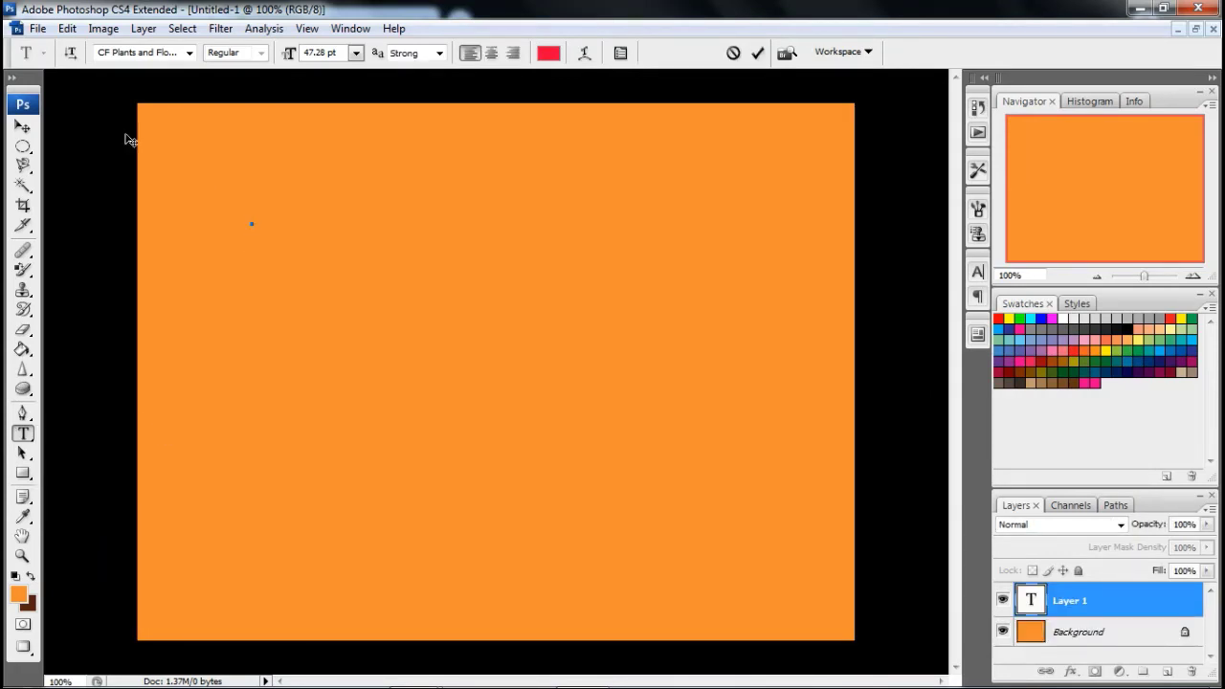
left_click(189, 55)
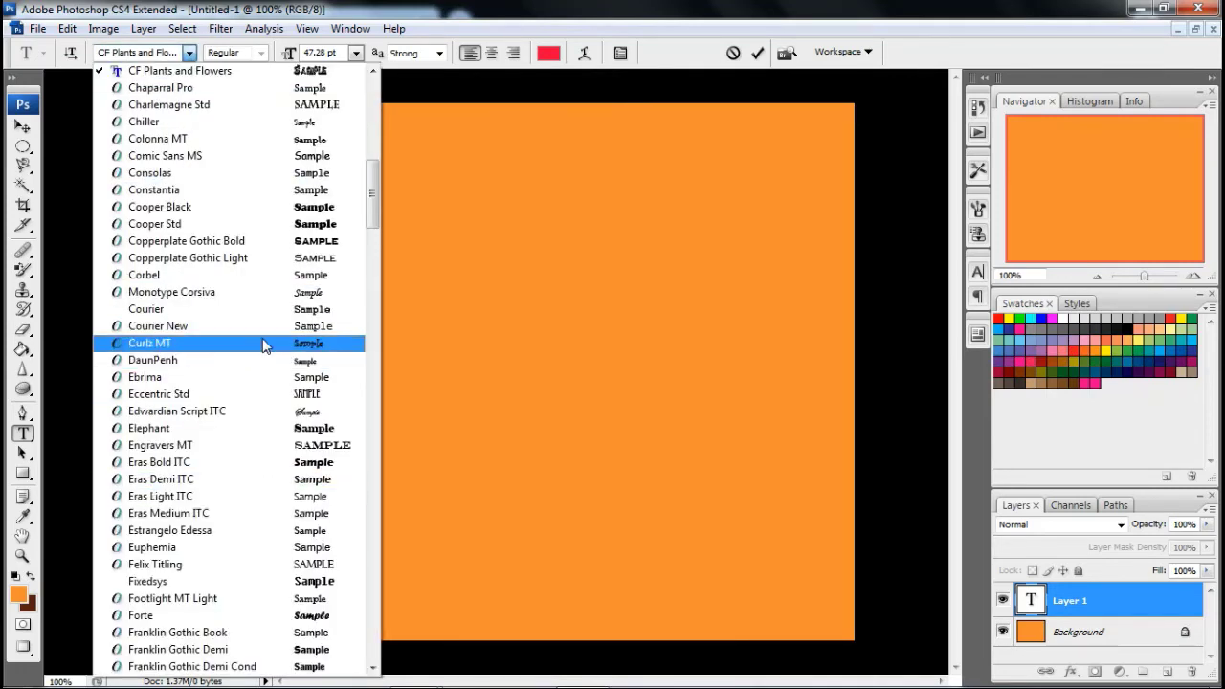
left_click(262, 295)
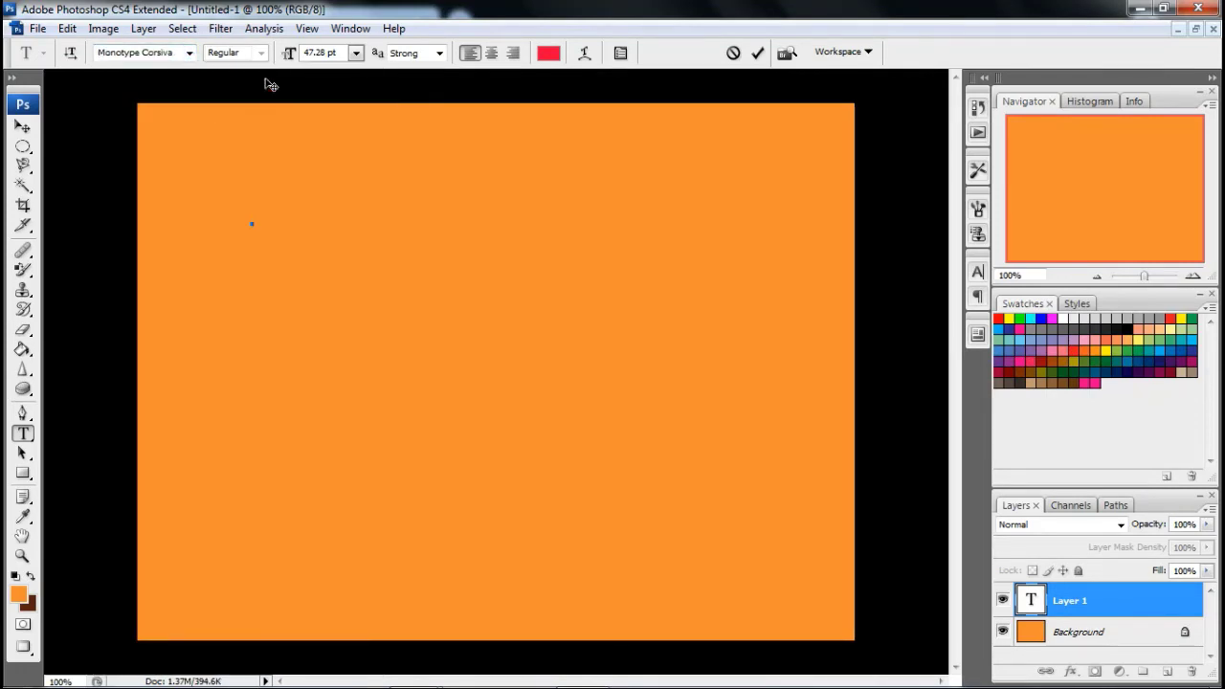
Set the new text's size to 24 pt and its color to a bright blue-violet, keeping Strong anti-aliasing
left_click(356, 54)
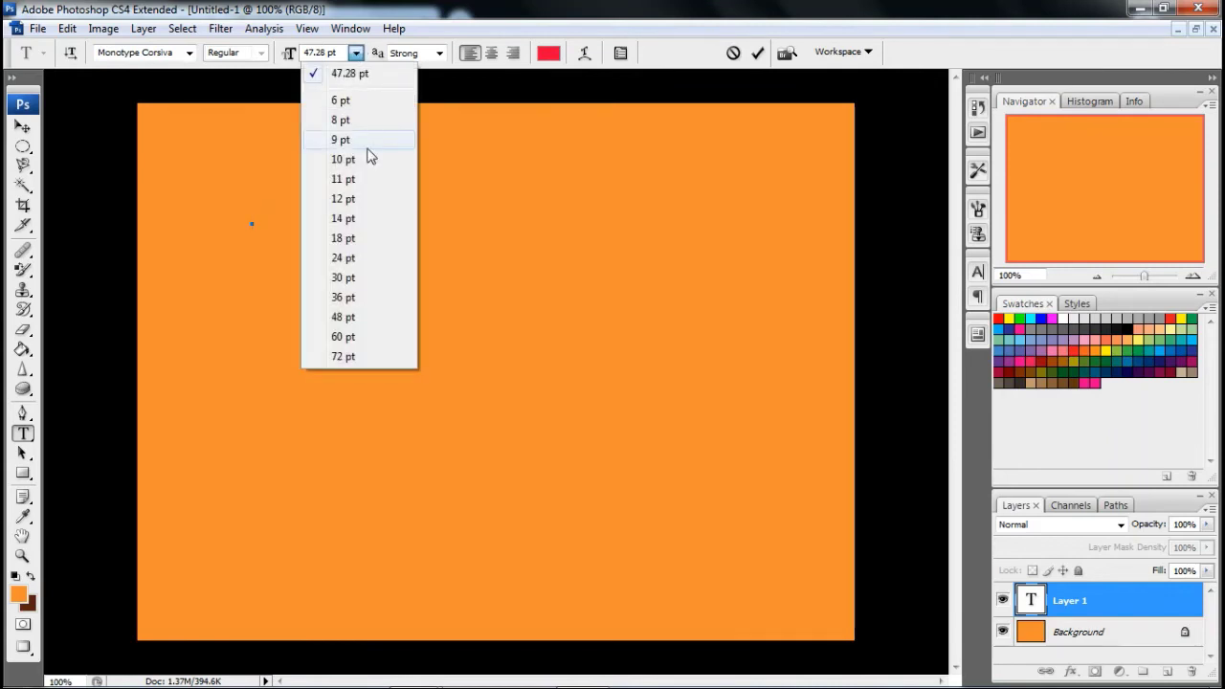
left_click(356, 258)
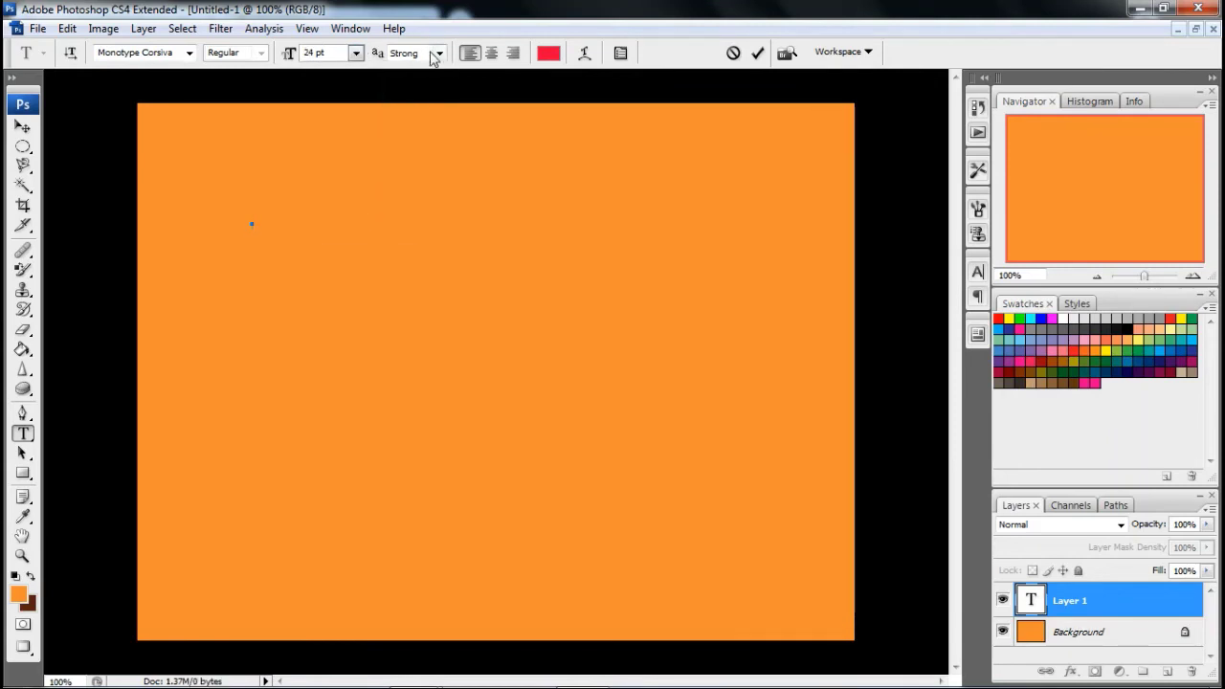
left_click(440, 54)
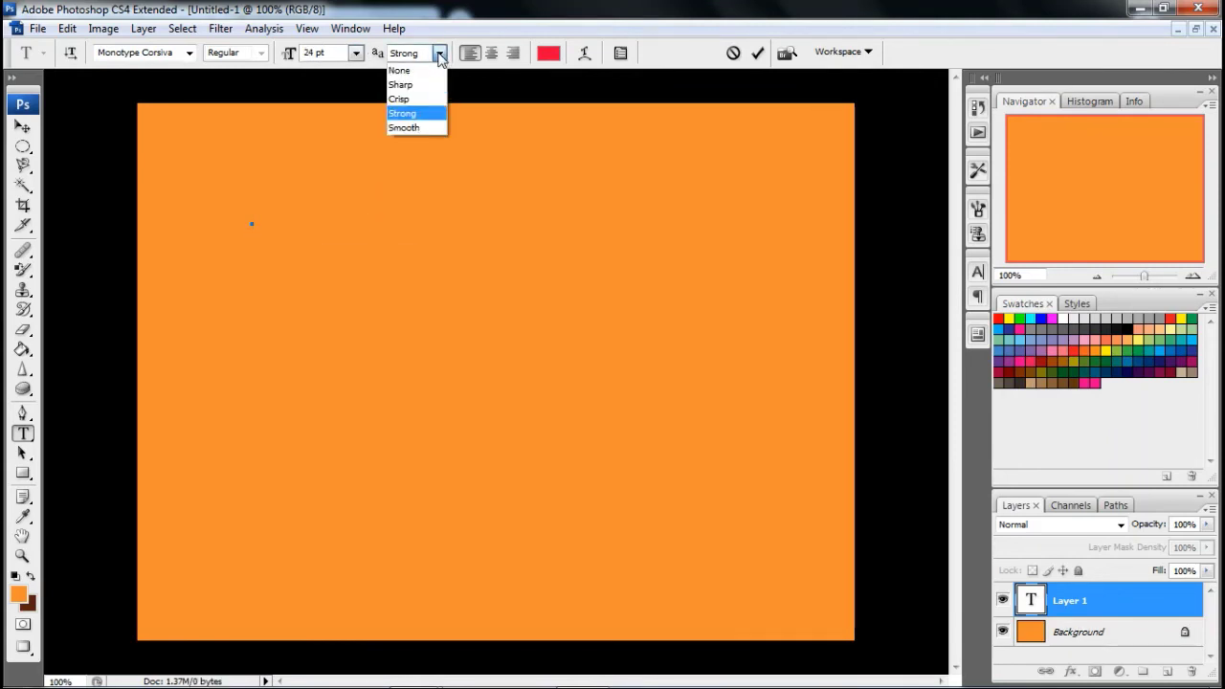
left_click(542, 55)
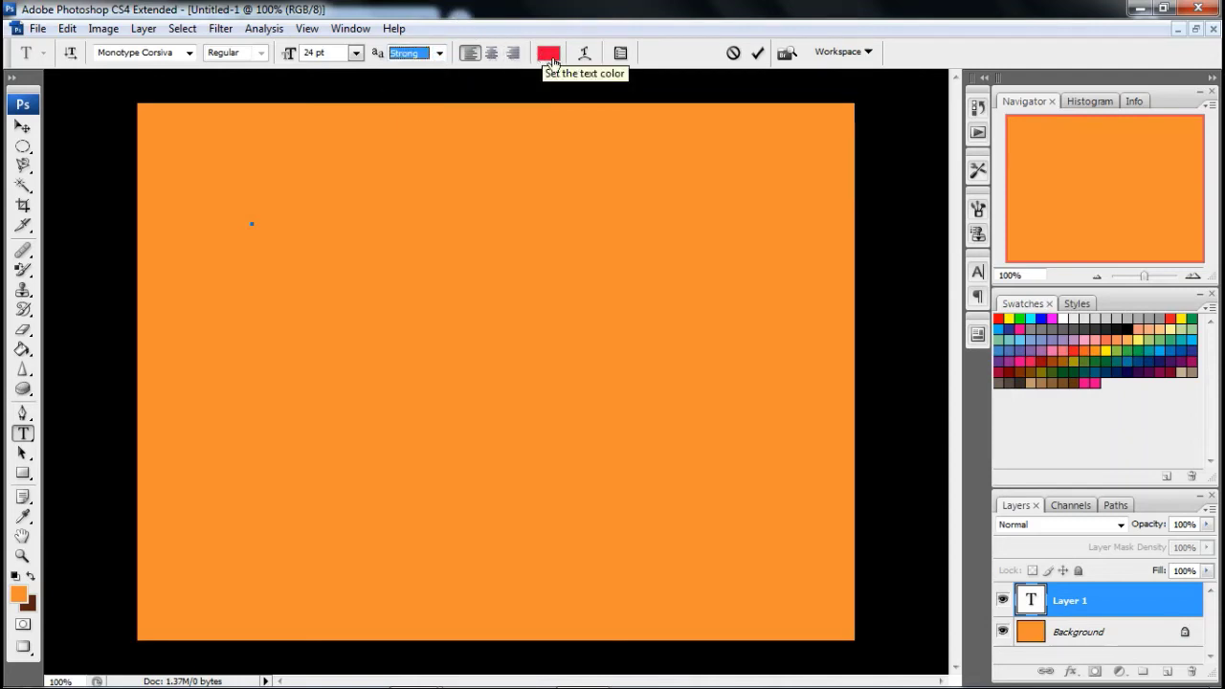
left_click(550, 55)
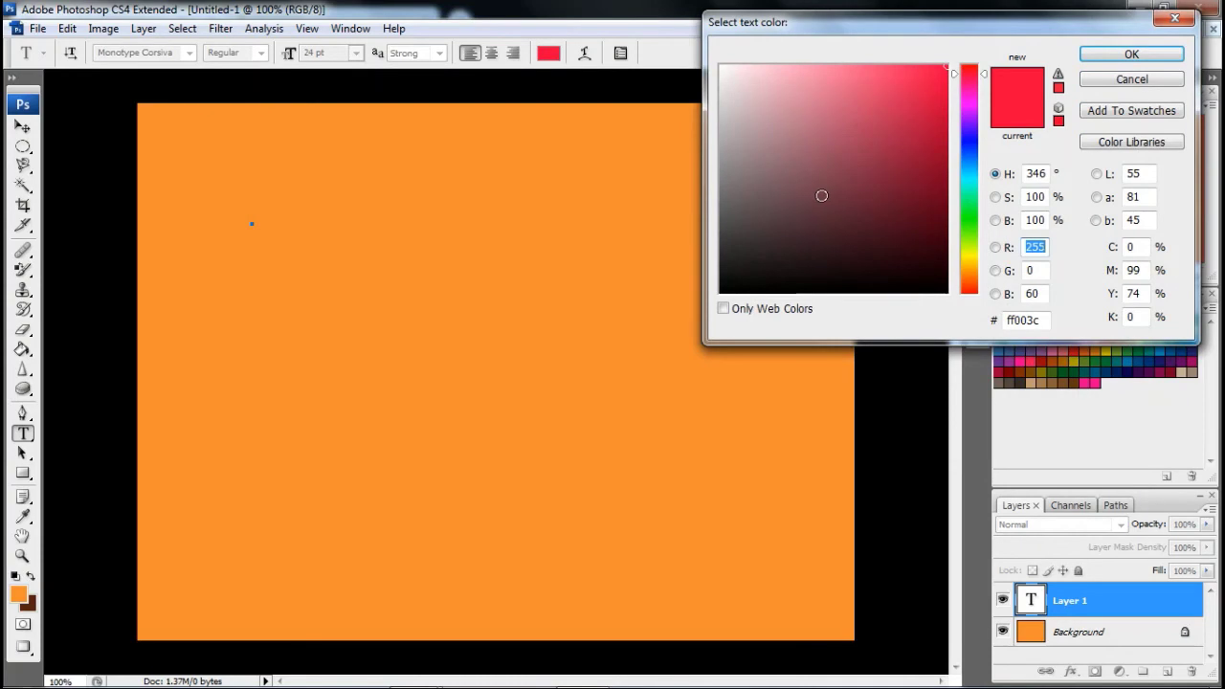
left_click(970, 151)
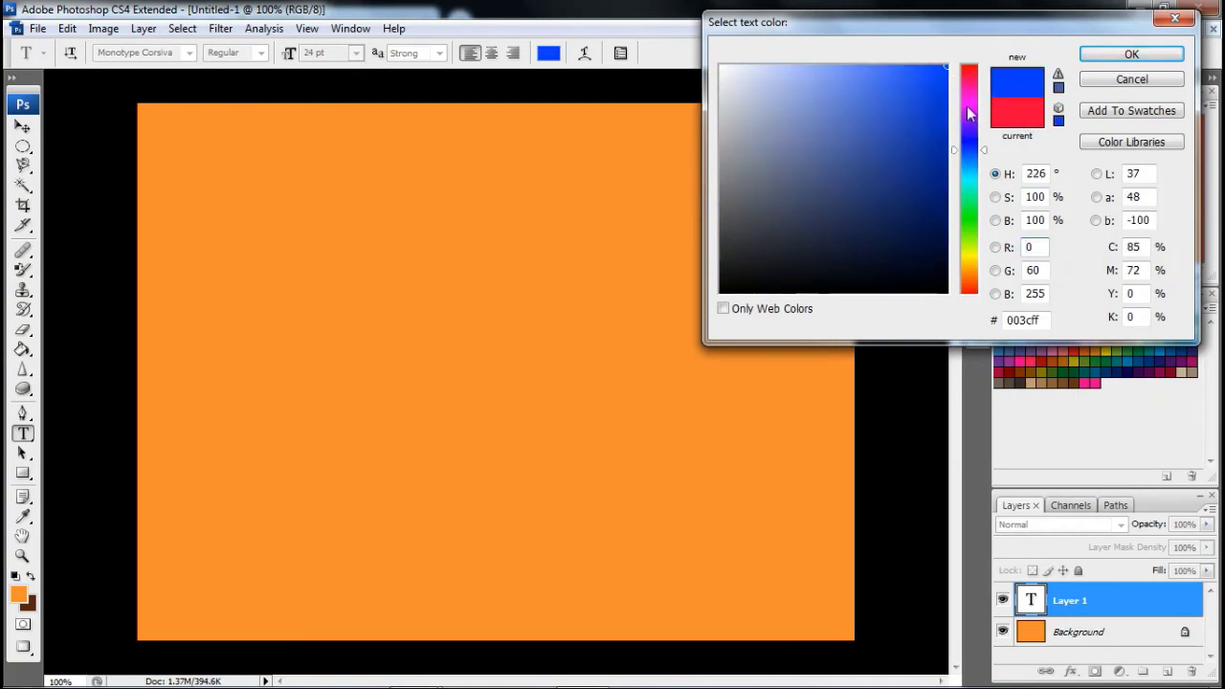
left_click_drag(968, 113, 970, 130)
left_click(1131, 54)
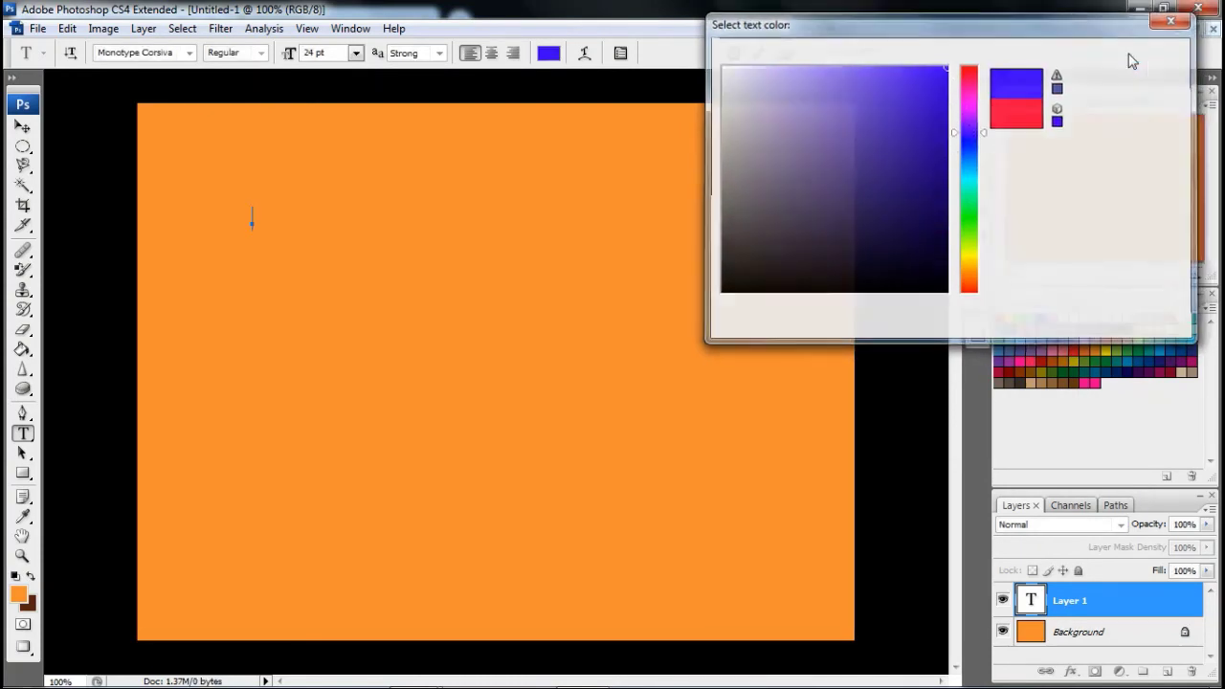
Apply the Arc warp style to the text layer and enter the text KRISH INFO TECH
left_click(589, 56)
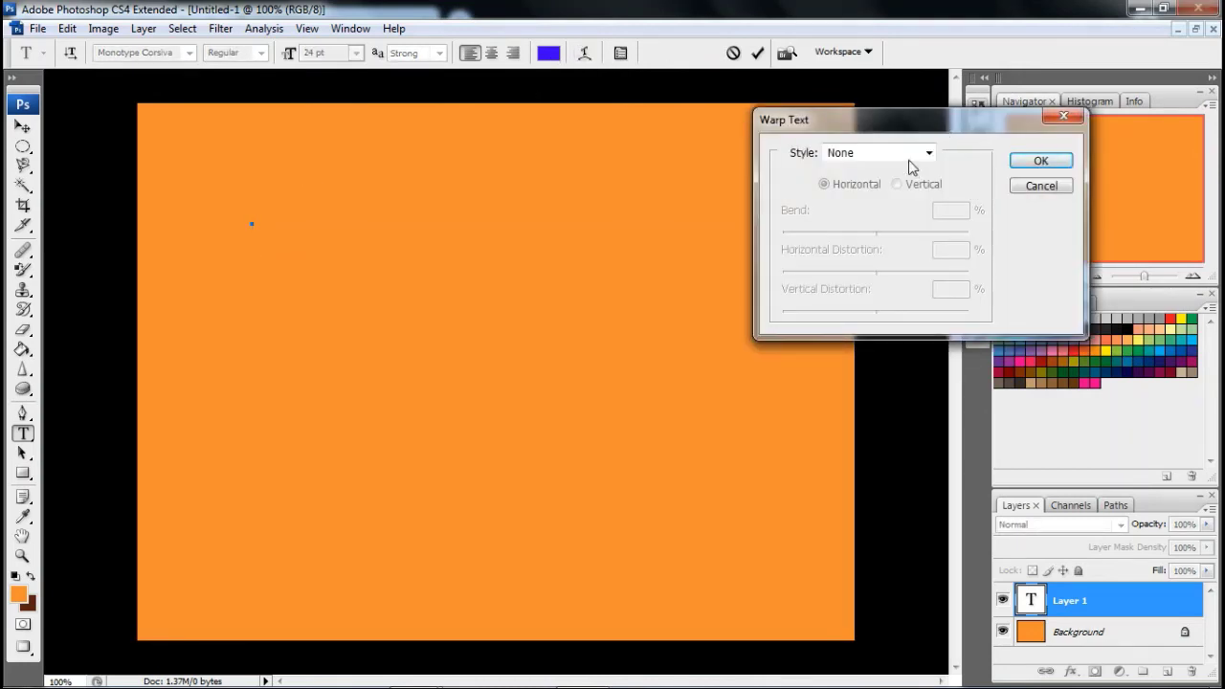
left_click(911, 155)
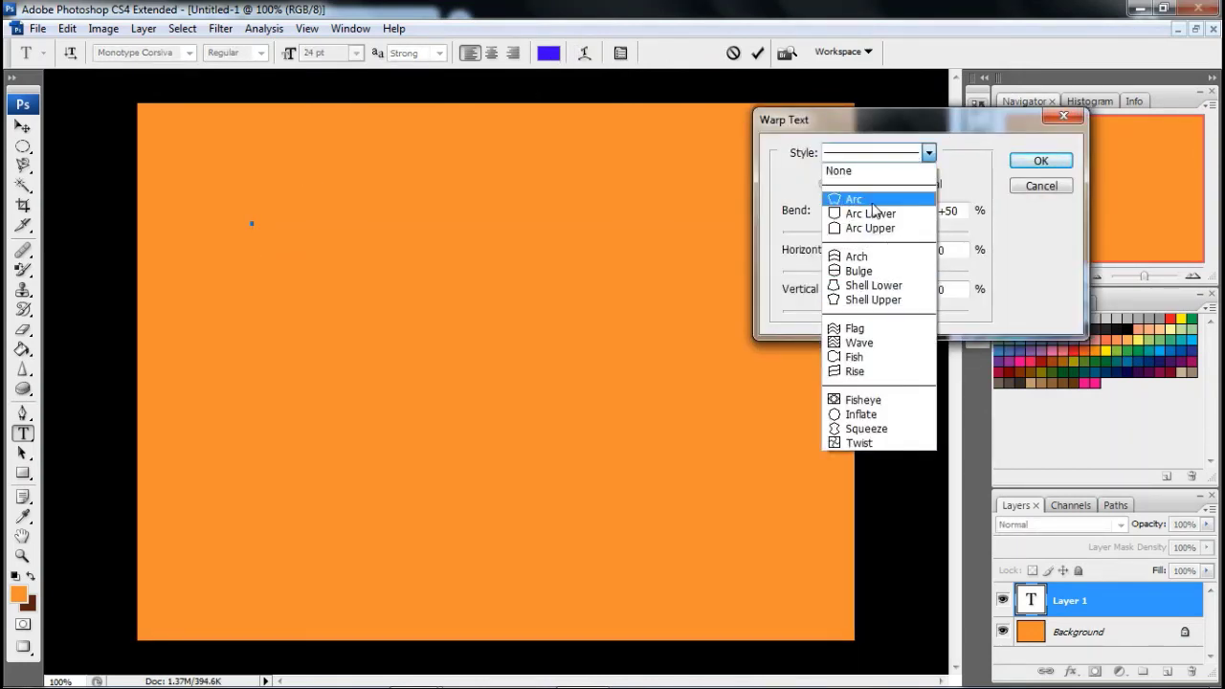
left_click(873, 201)
left_click(1041, 161)
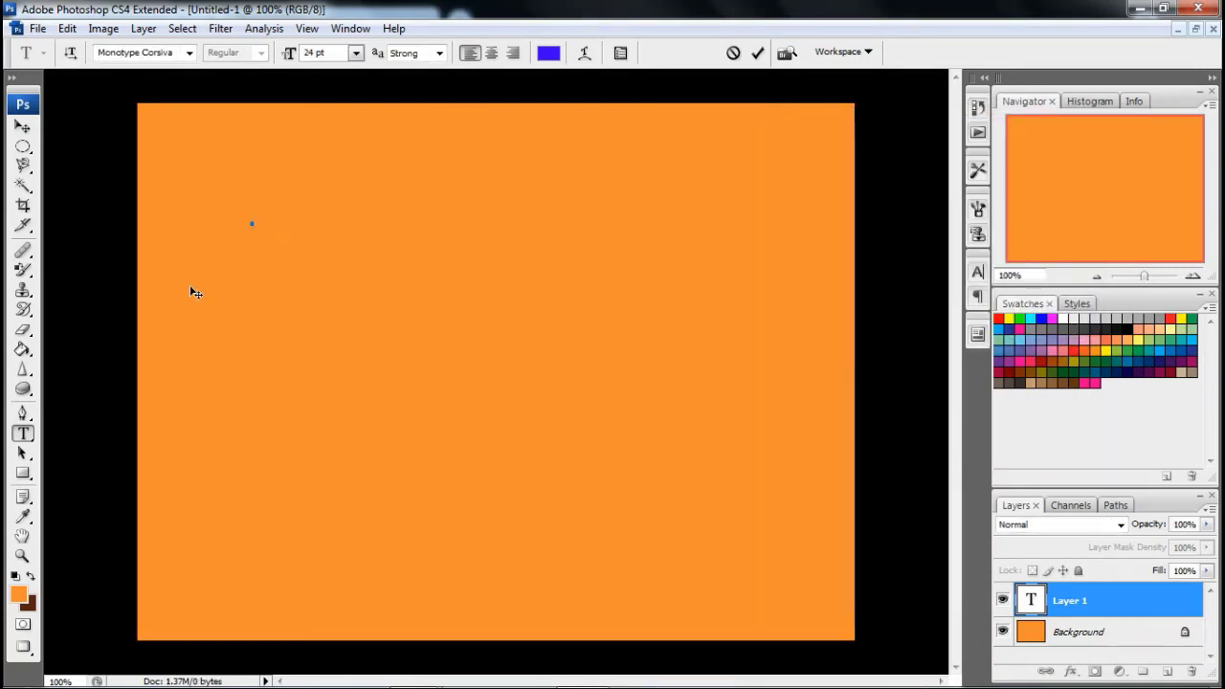
type("KRIS")
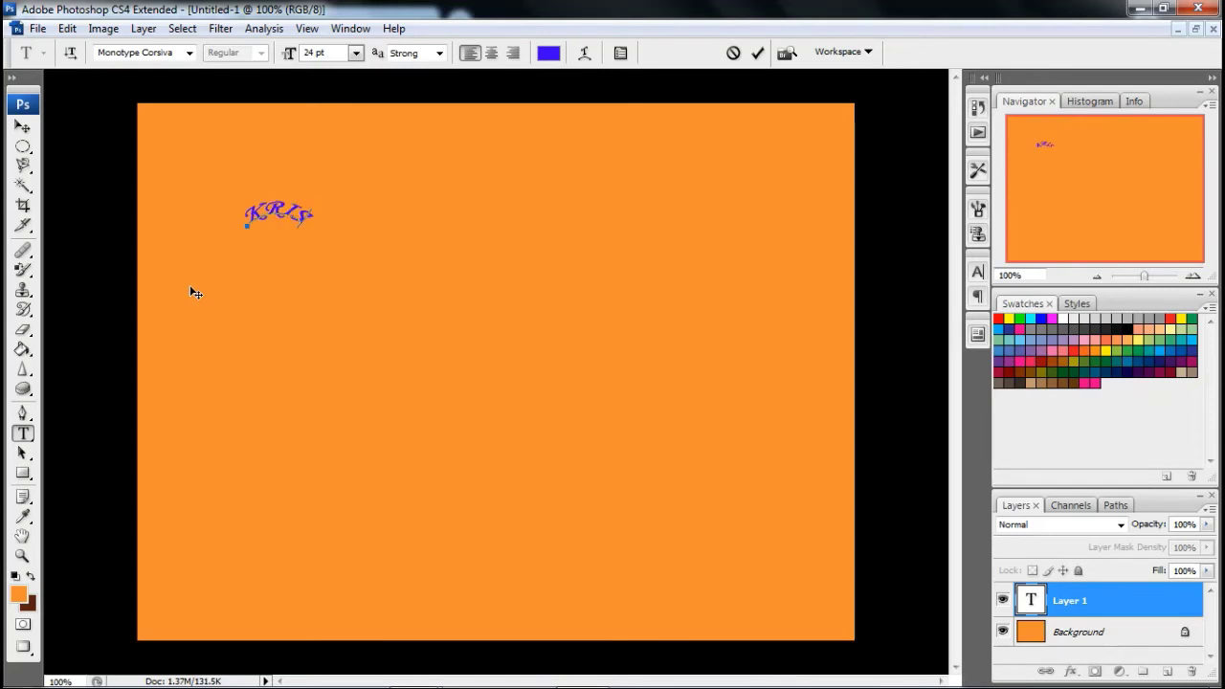
type("H INF")
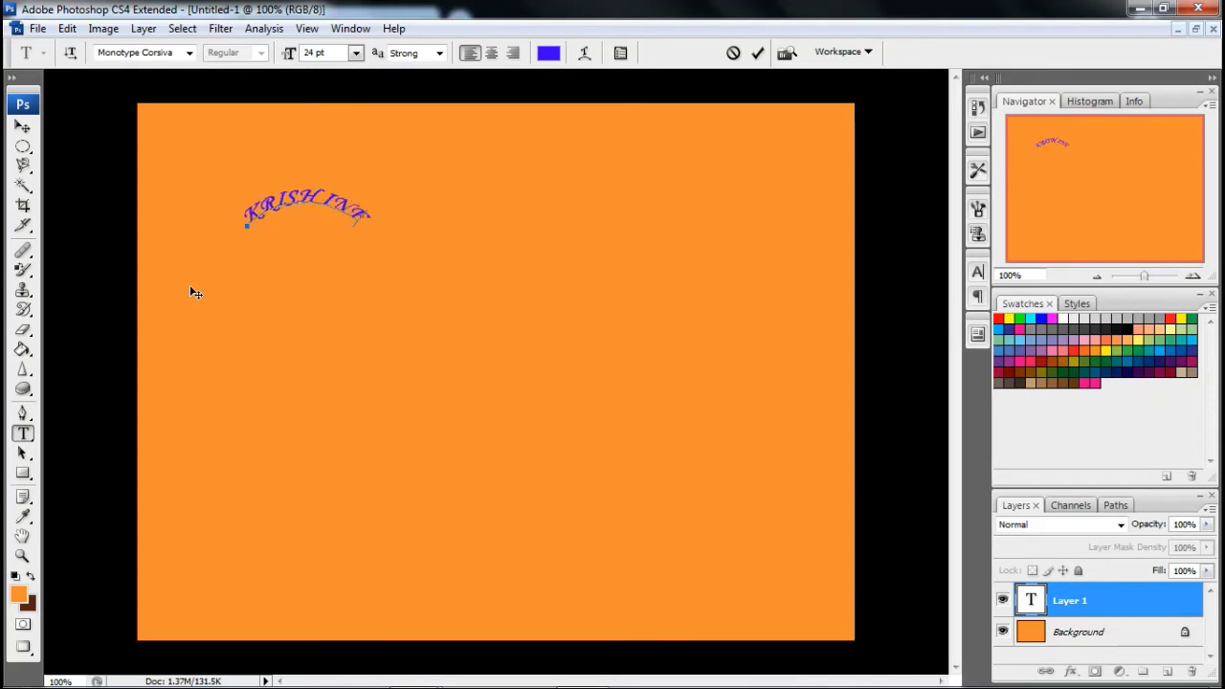
type("O TECH")
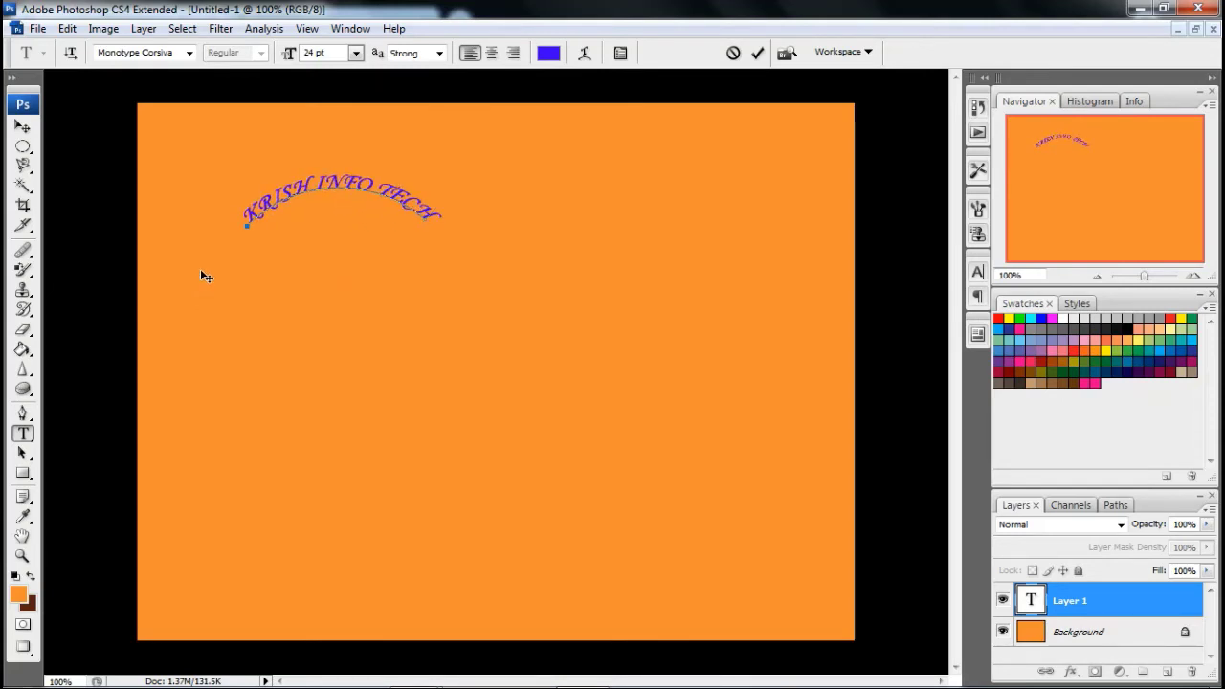
Enlarge the arched text to about 236% width and 358% height, and shift it slightly up and left
left_click(31, 129)
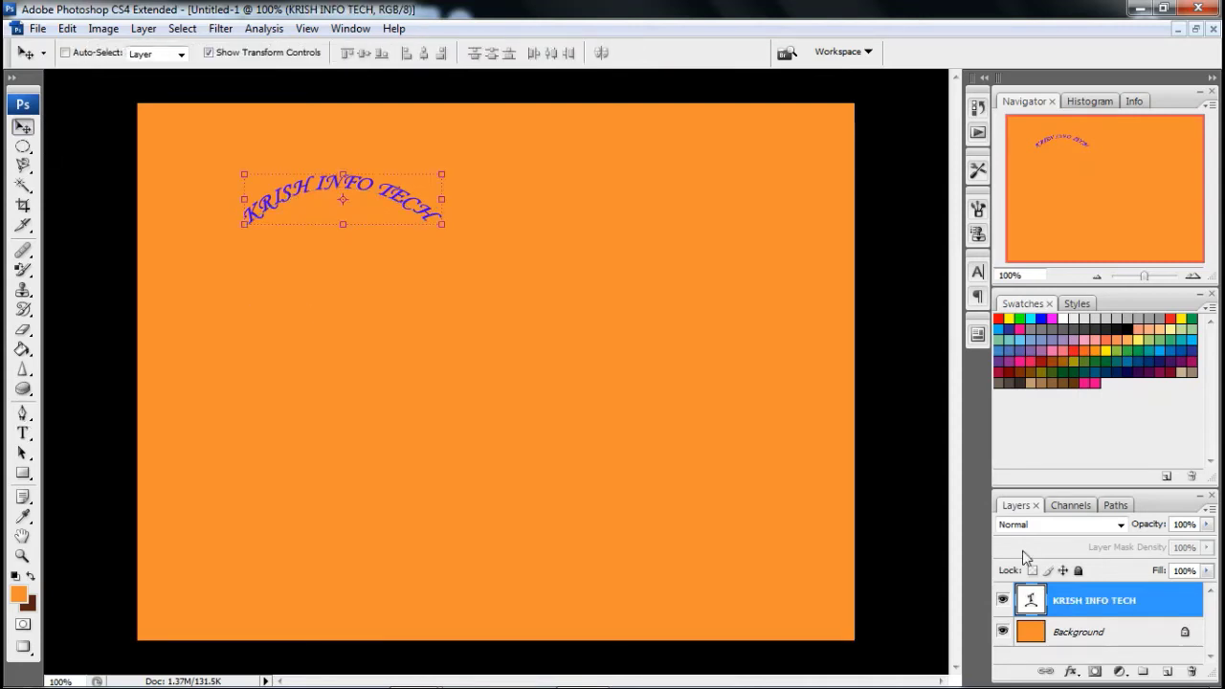
left_click(440, 224)
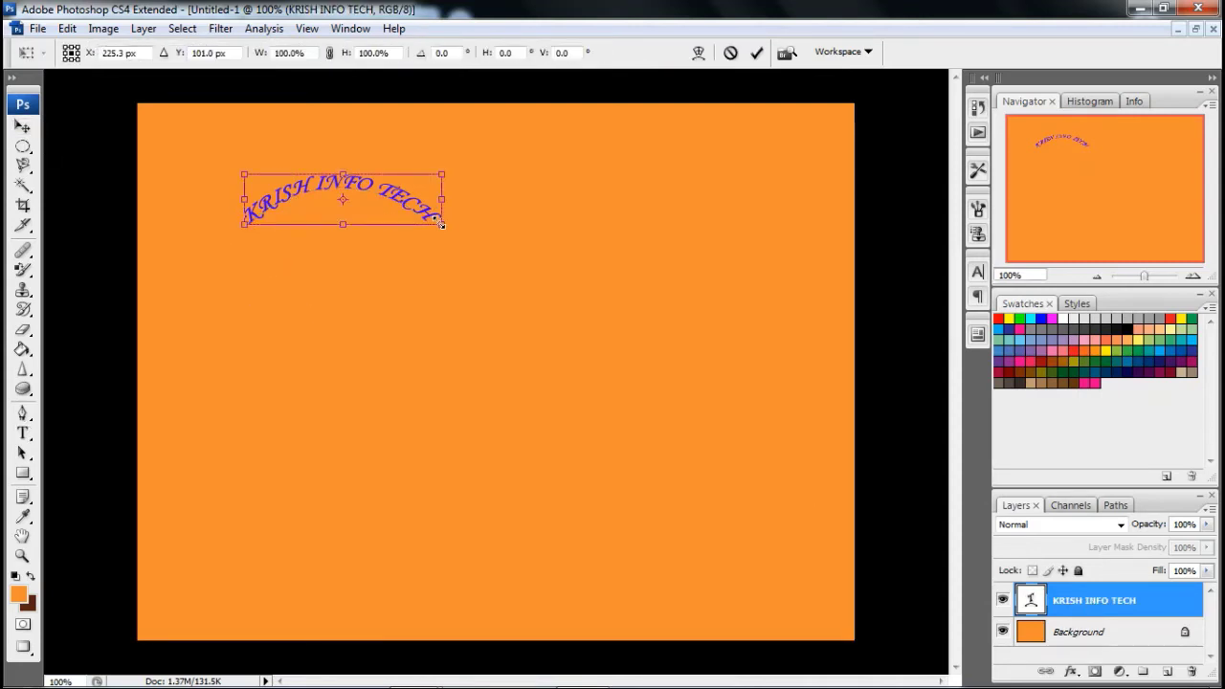
left_click_drag(440, 224, 776, 453)
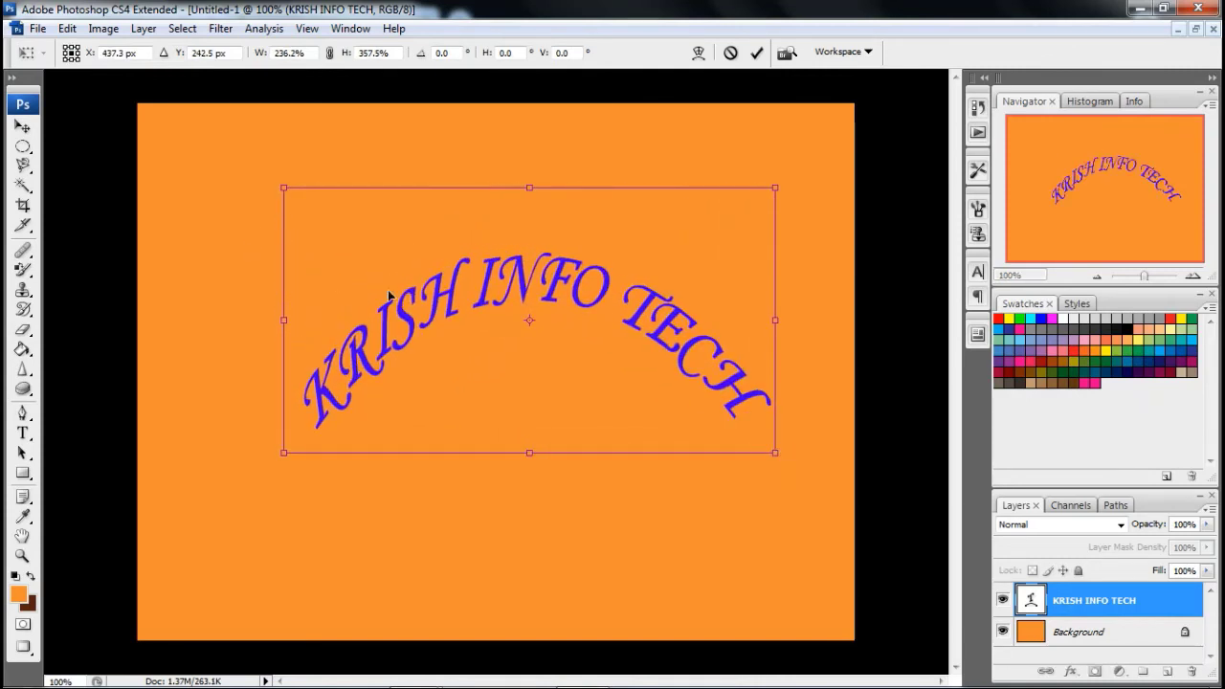
mouse_move(388, 296)
left_mouse_down()
mouse_move(322, 237)
mouse_move(374, 279)
left_mouse_up()
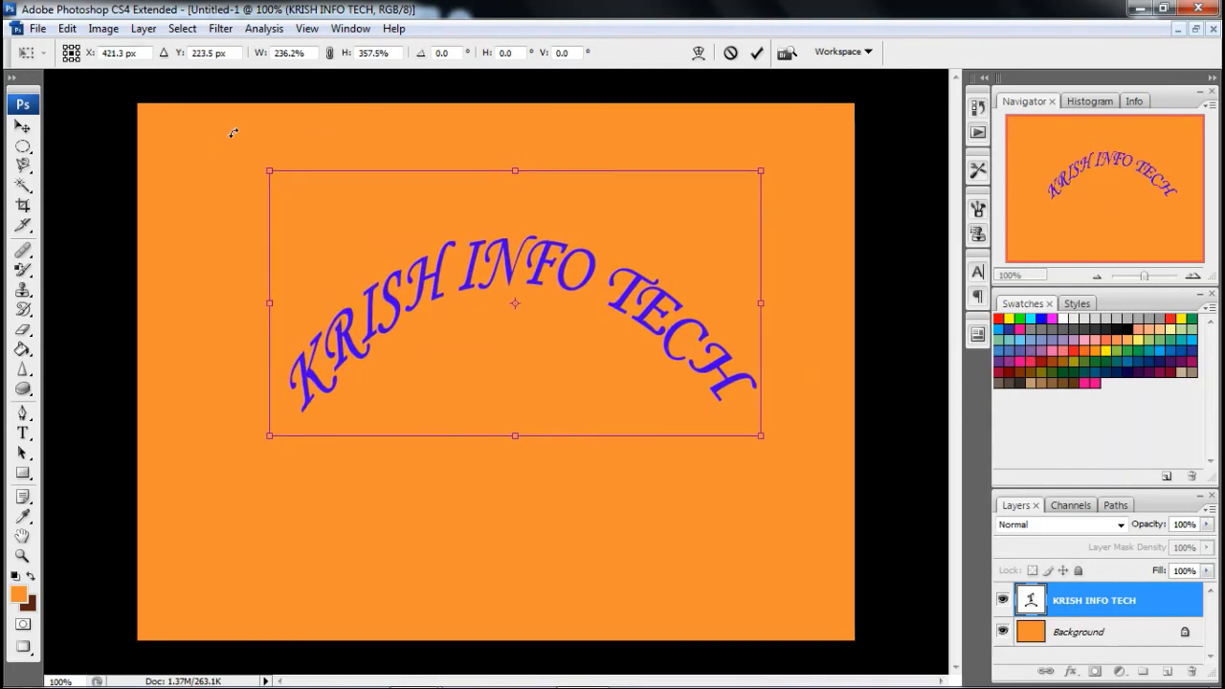
Rotate the arched text about 10 degrees counterclockwise and move it to the upper-left area of the canvas
left_click_drag(232, 133, 207, 185)
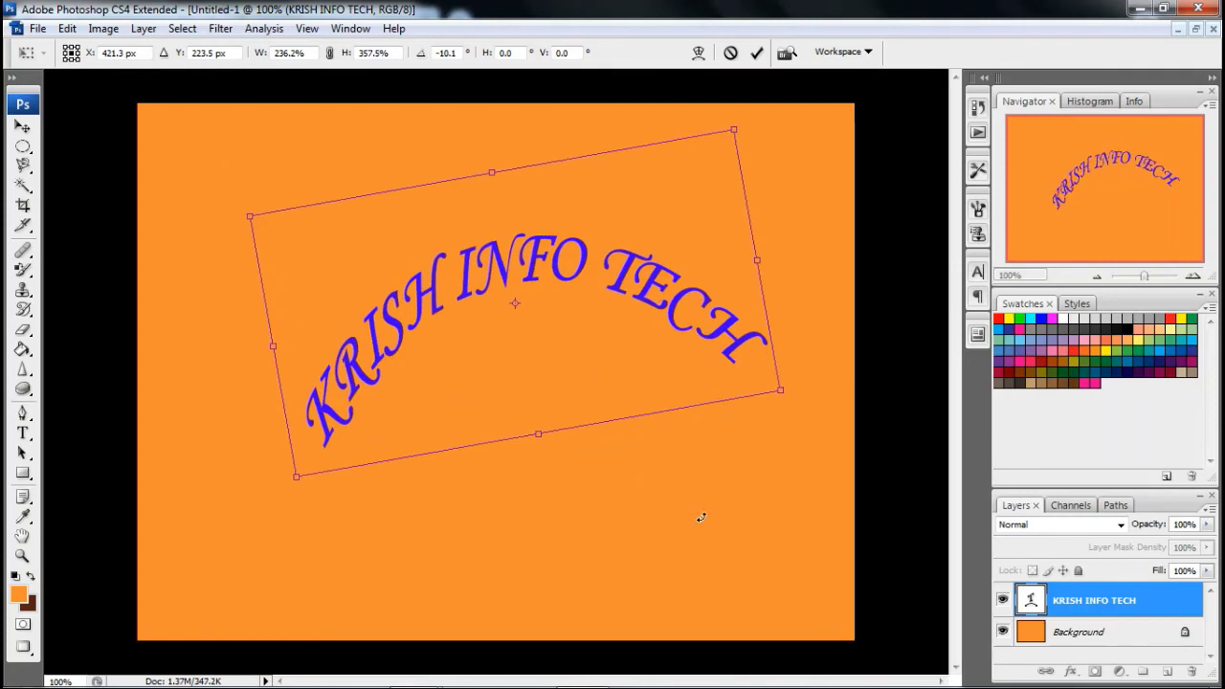
key("Escape")
left_click_drag(498, 299, 370, 225)
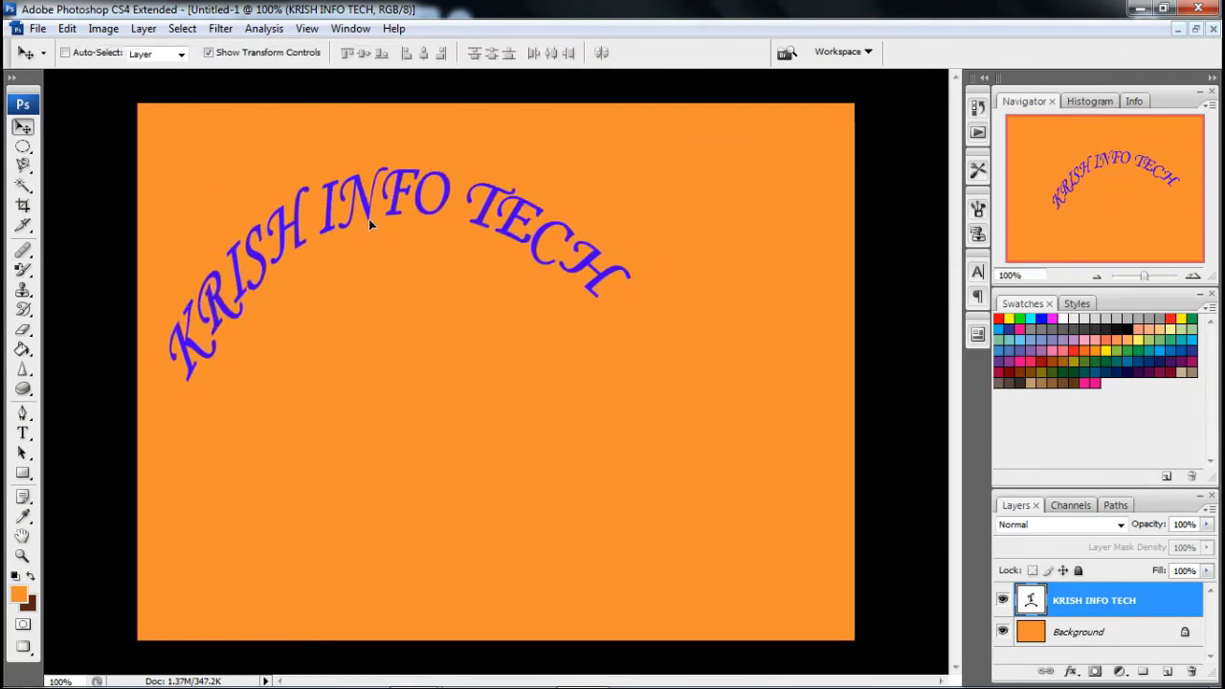
Add the vertical text KRISH INFO TECH at 24 pt in the upper-right area of the canvas
left_click(23, 433)
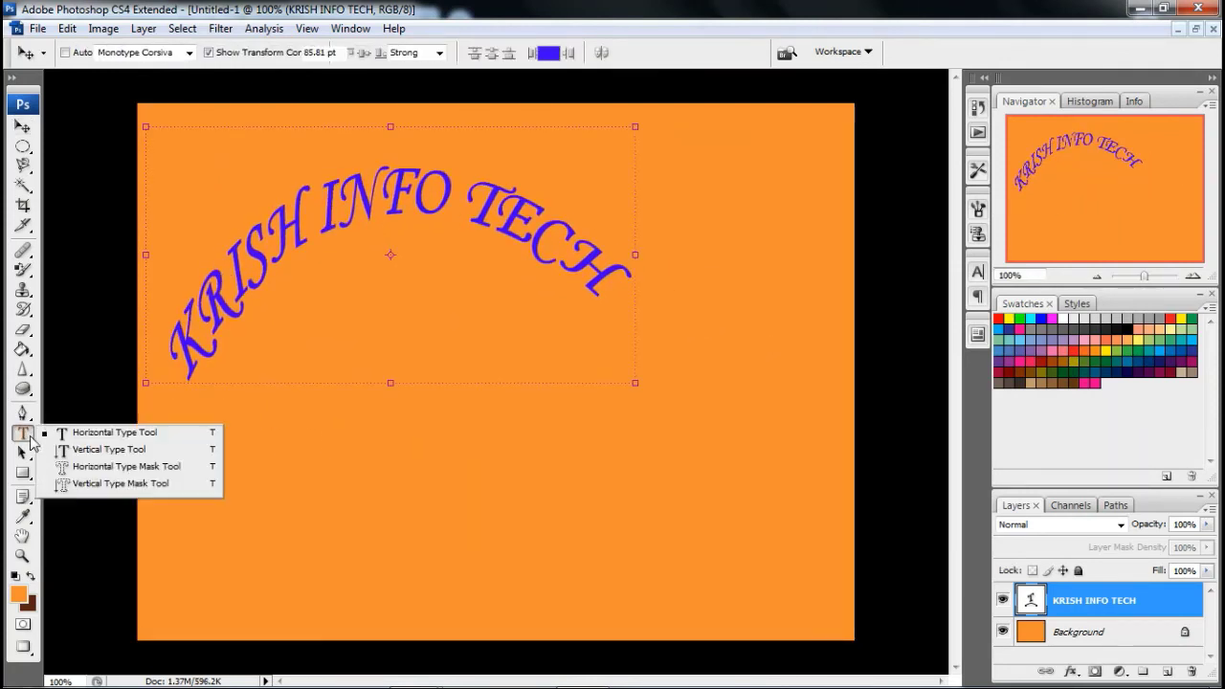
left_click(98, 450)
left_click(680, 145)
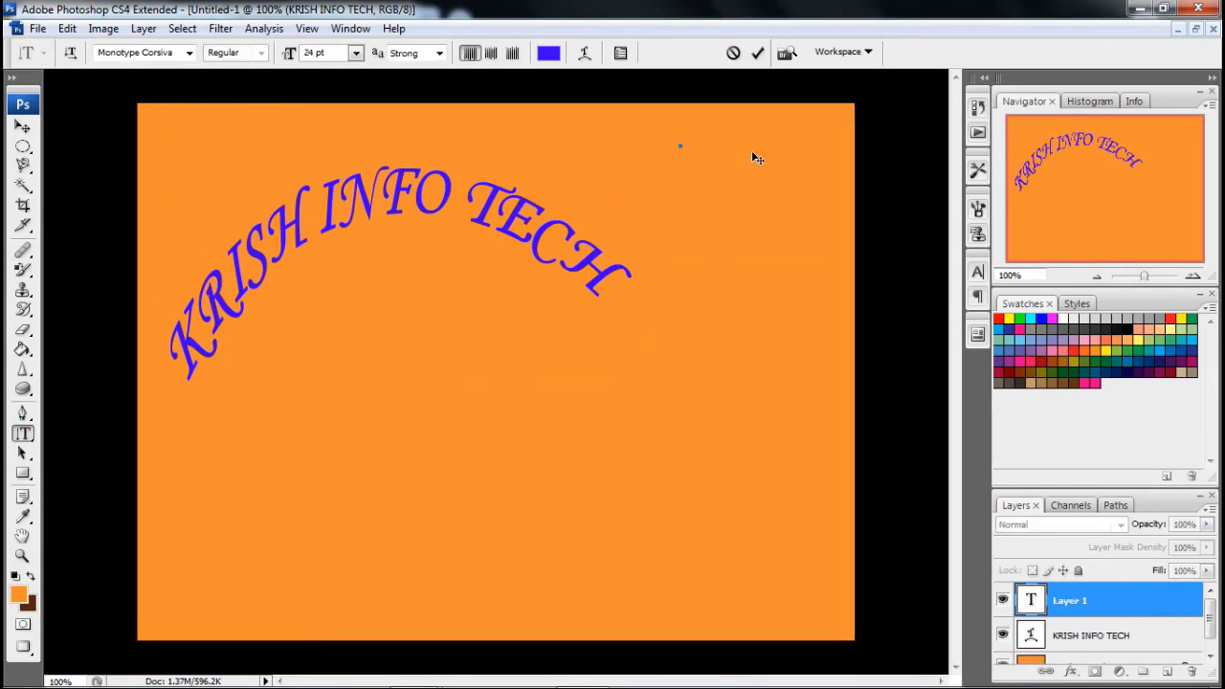
type("KRISH INFO TECH")
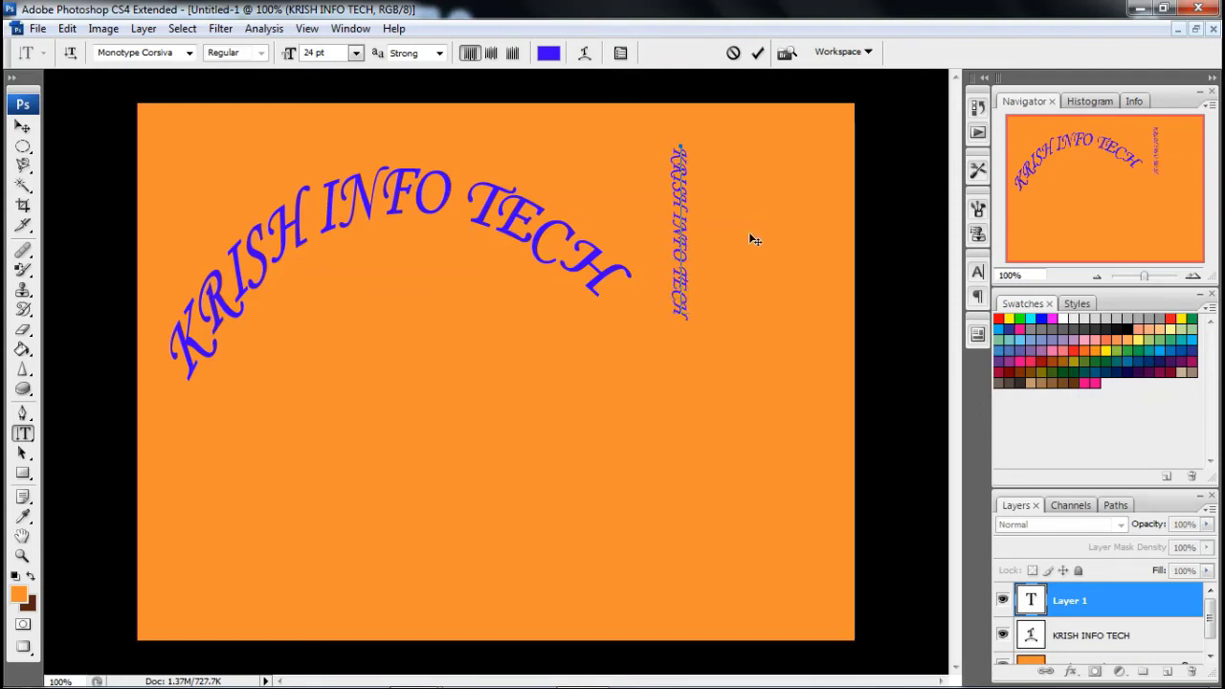
key("ctrl+Return")
Scale the vertical text to about 517% width and 147% height, and rotate it about -92 degrees to lie horizontally beneath the arched text
key("v")
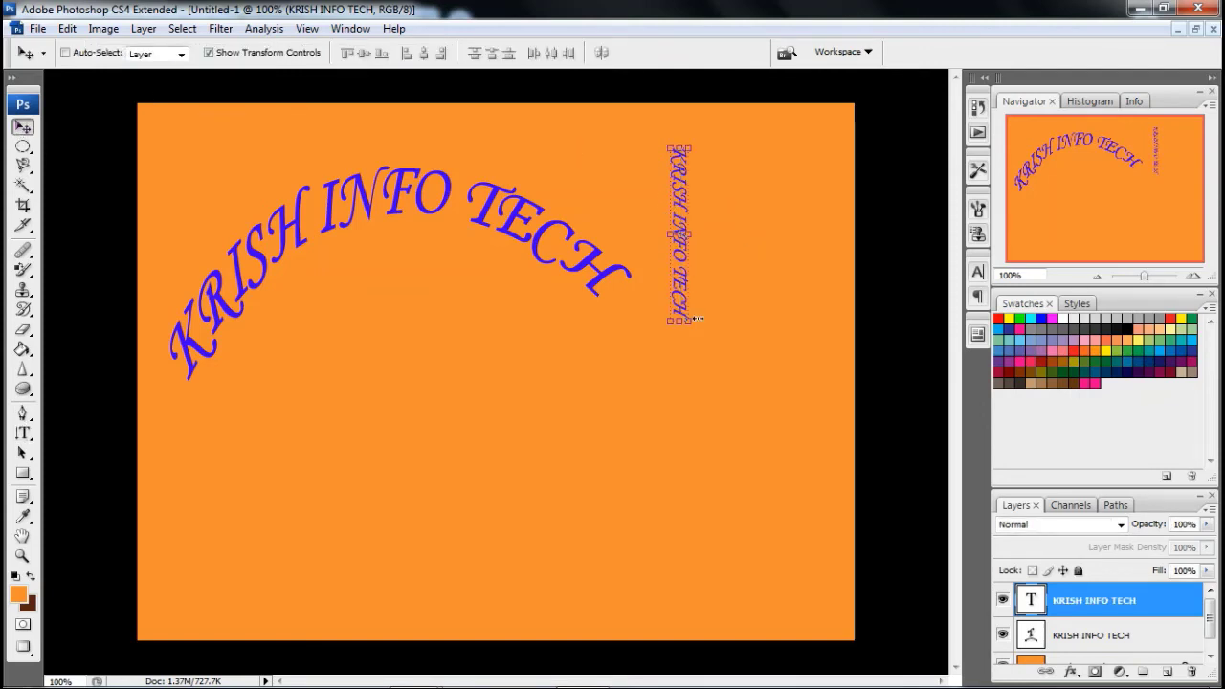
left_click_drag(691, 323, 781, 402)
left_click_drag(618, 122, 541, 239)
left_click_drag(689, 244, 336, 424)
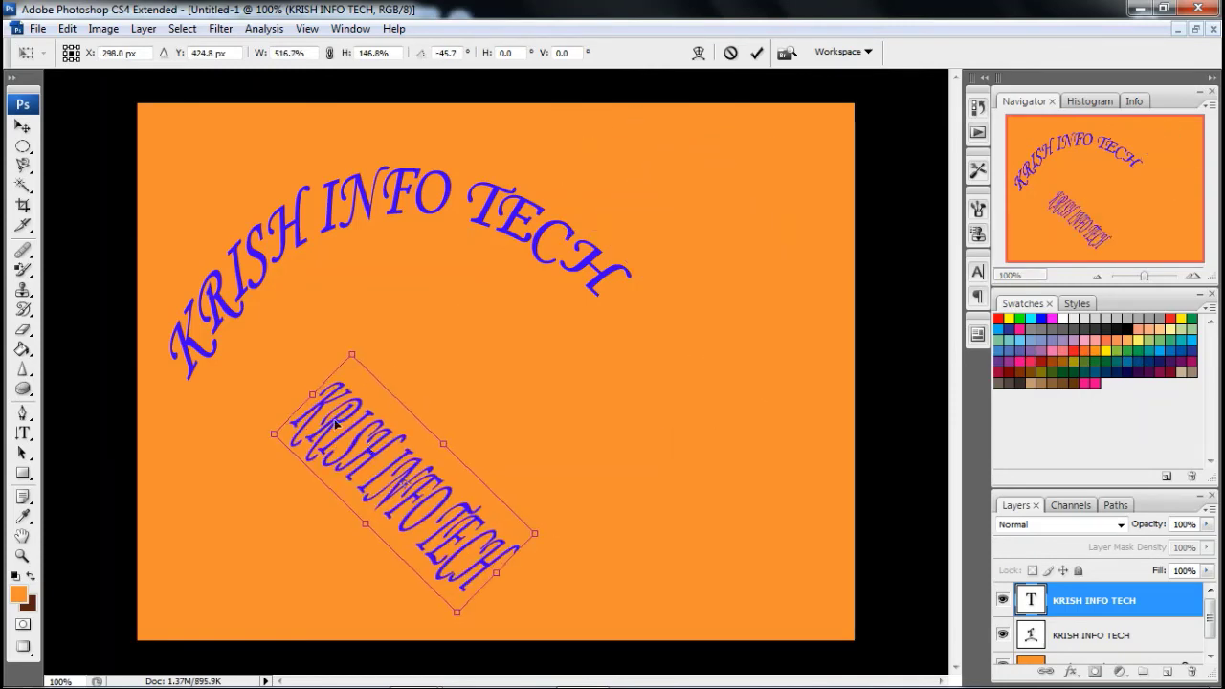
left_click_drag(227, 416, 233, 560)
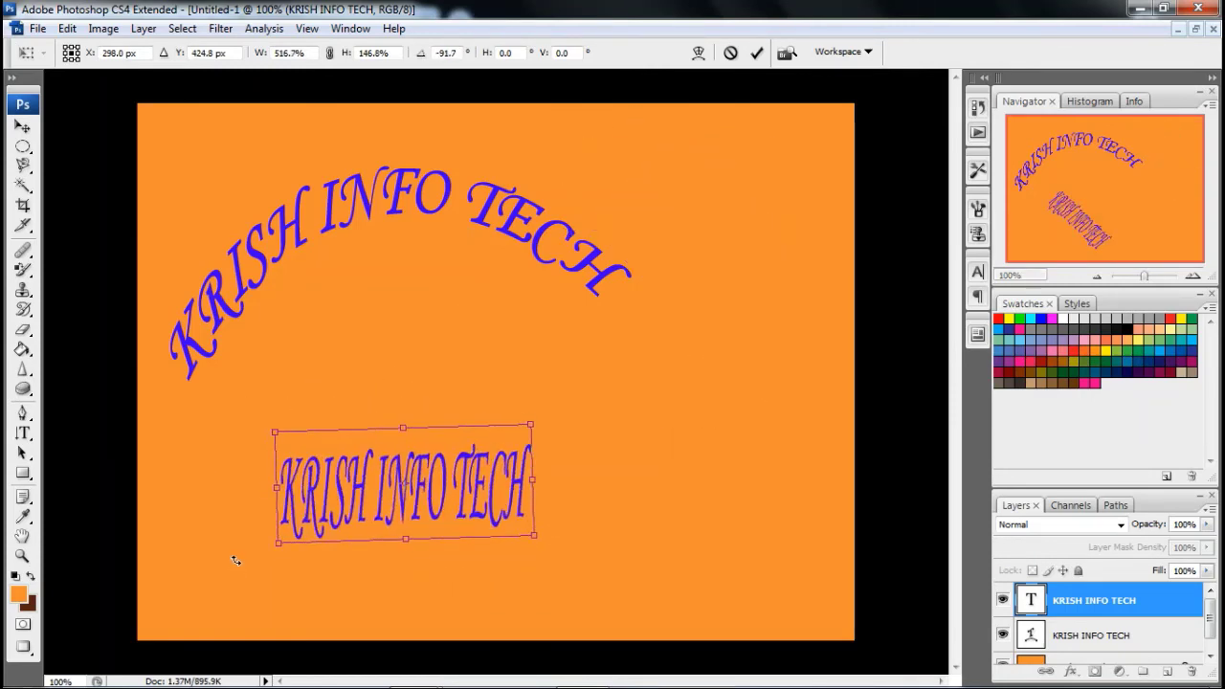
left_click_drag(501, 487, 508, 334)
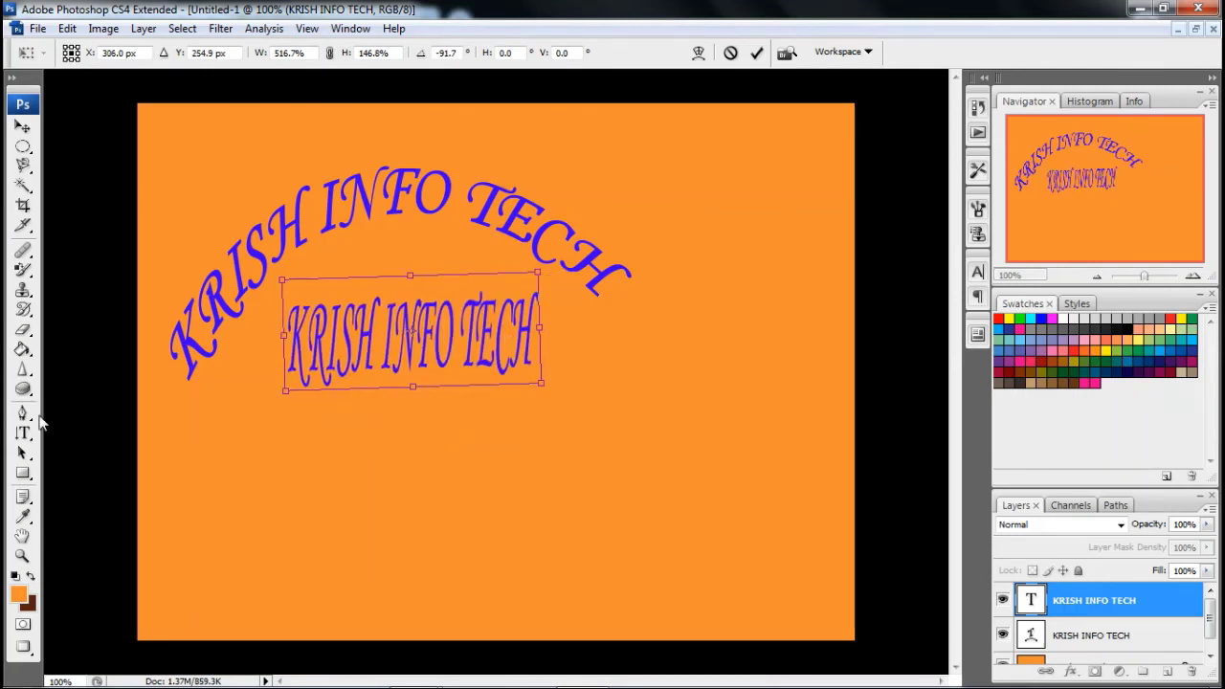
key("Return")
Draw a closed triangular path with the Pen Tool in the lower-right area of the canvas, with the Background layer selected
key("p")
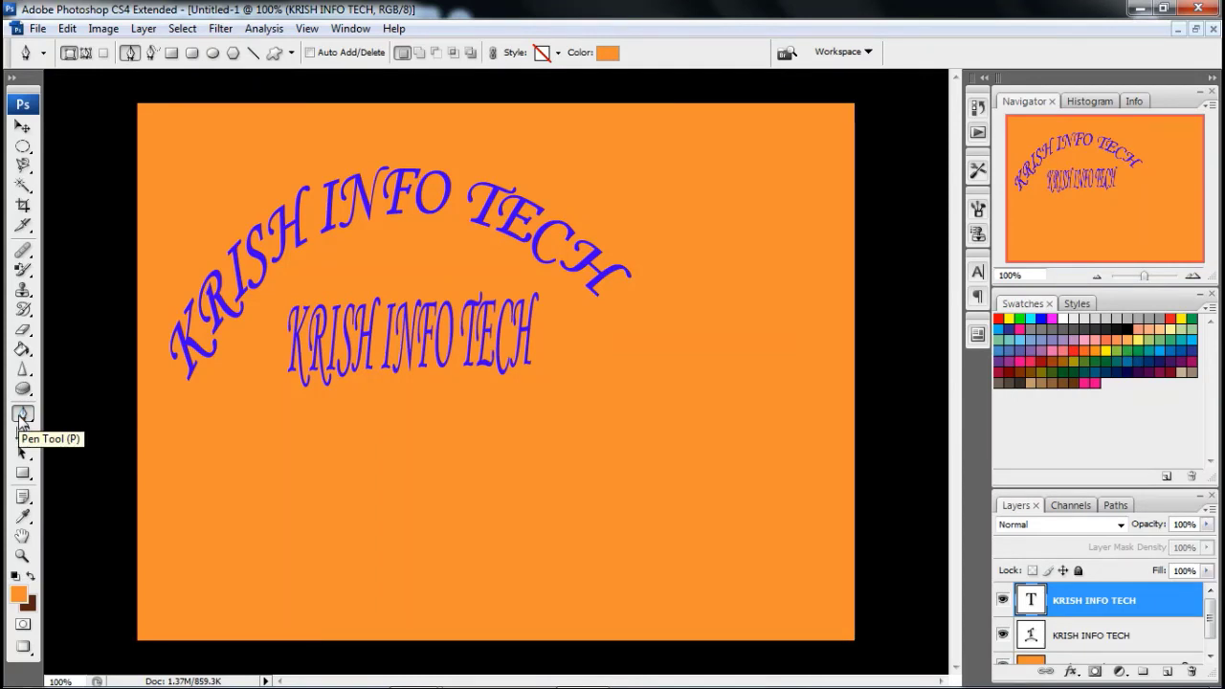
scroll(1081, 644, "down", 2)
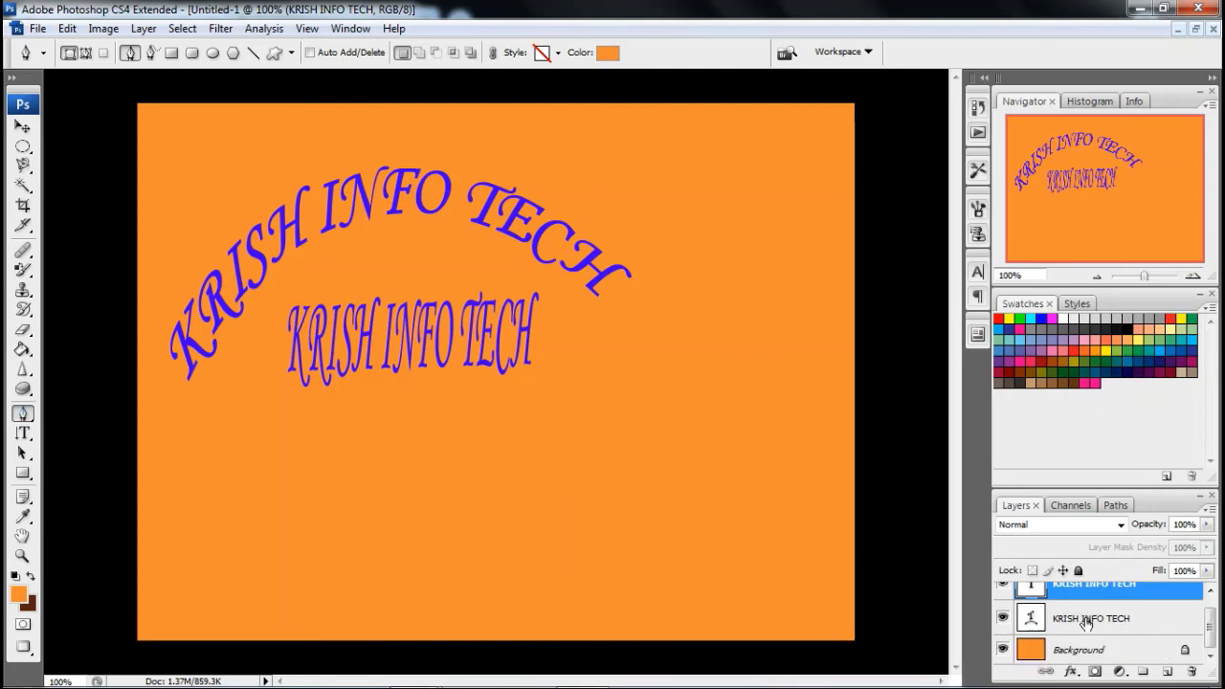
left_click(1074, 655)
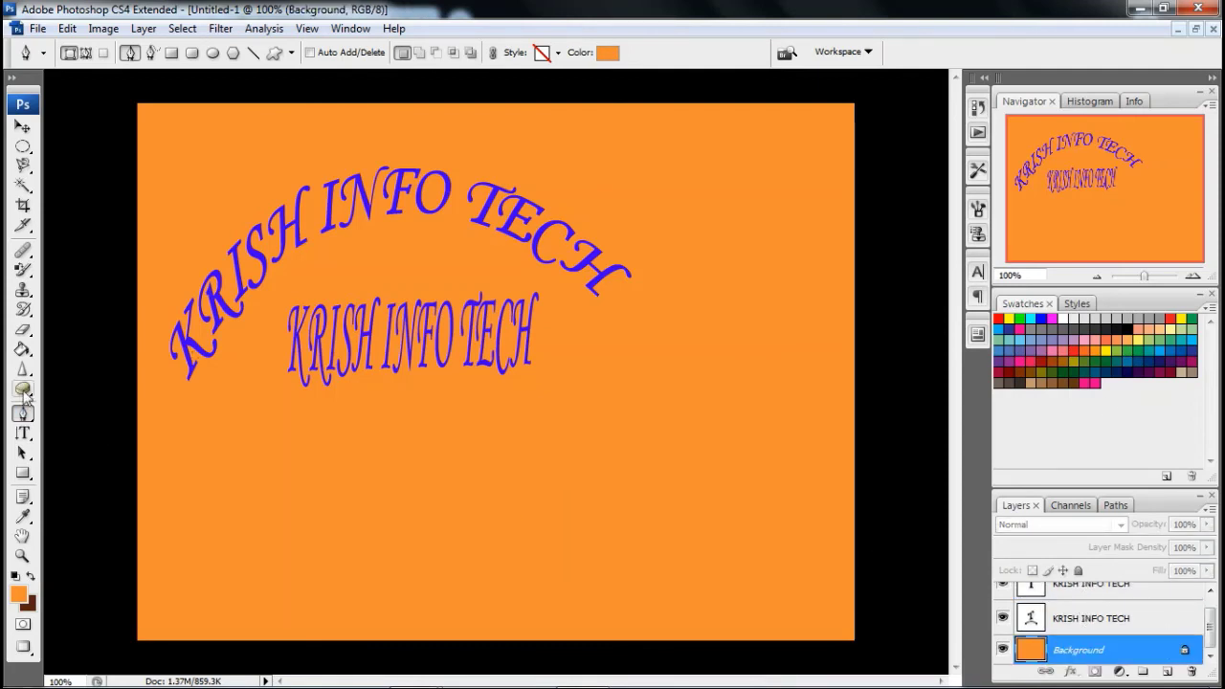
left_click(473, 508)
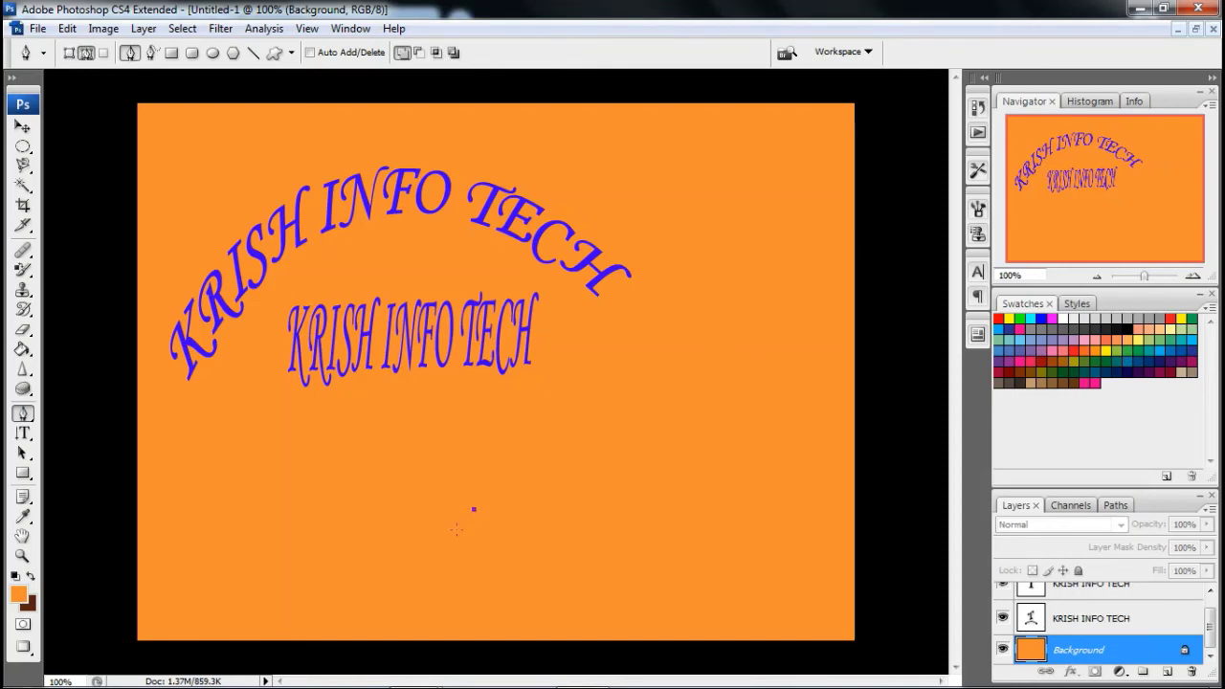
left_click(736, 517)
left_click(646, 356)
left_click(474, 509)
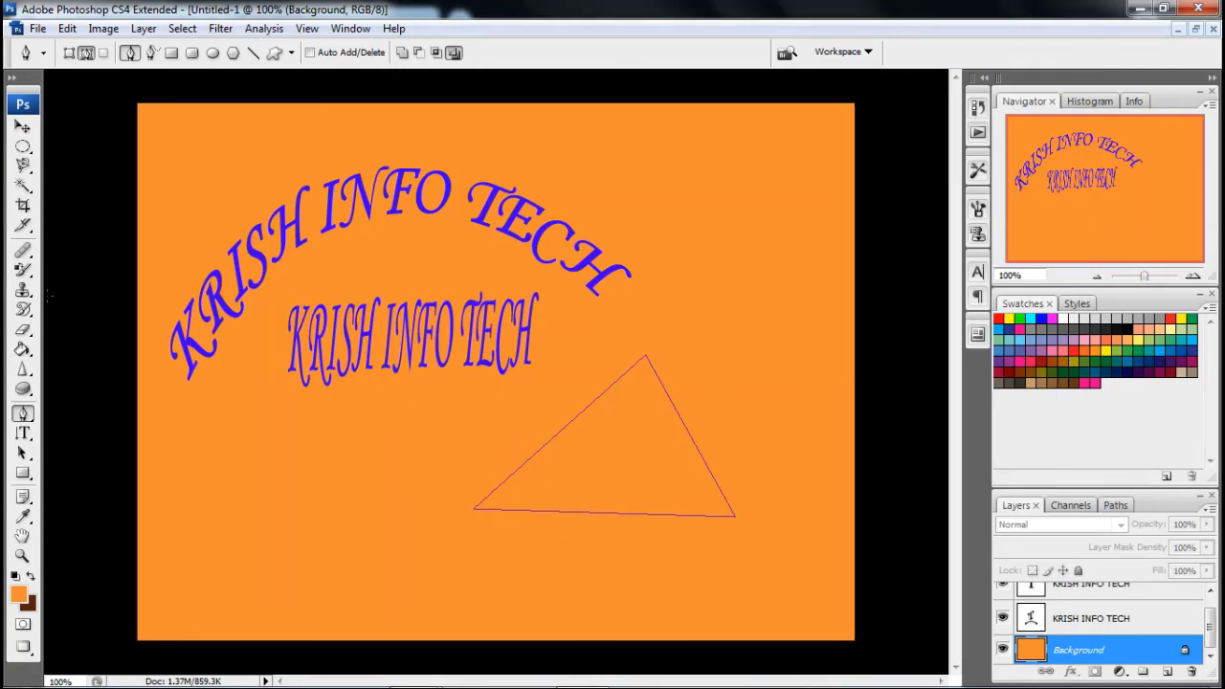
Select the triangular path with the Path Selection Tool and move it to the upper-right area of the canvas
left_click(23, 349)
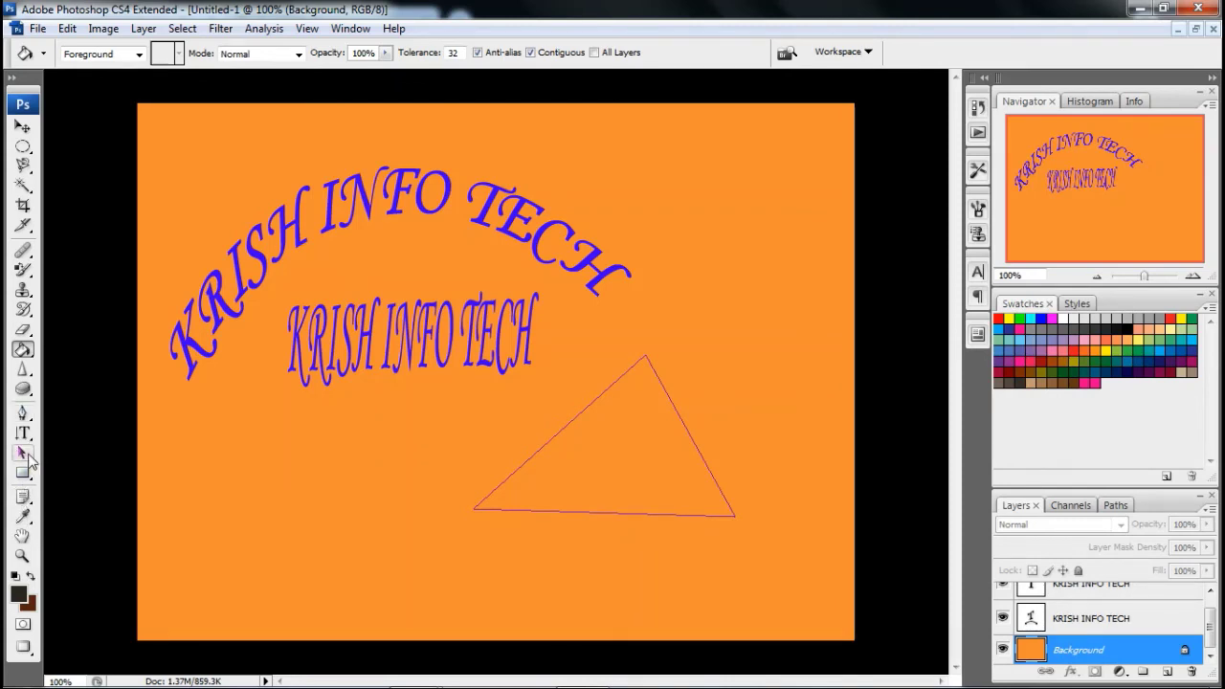
left_click(25, 455)
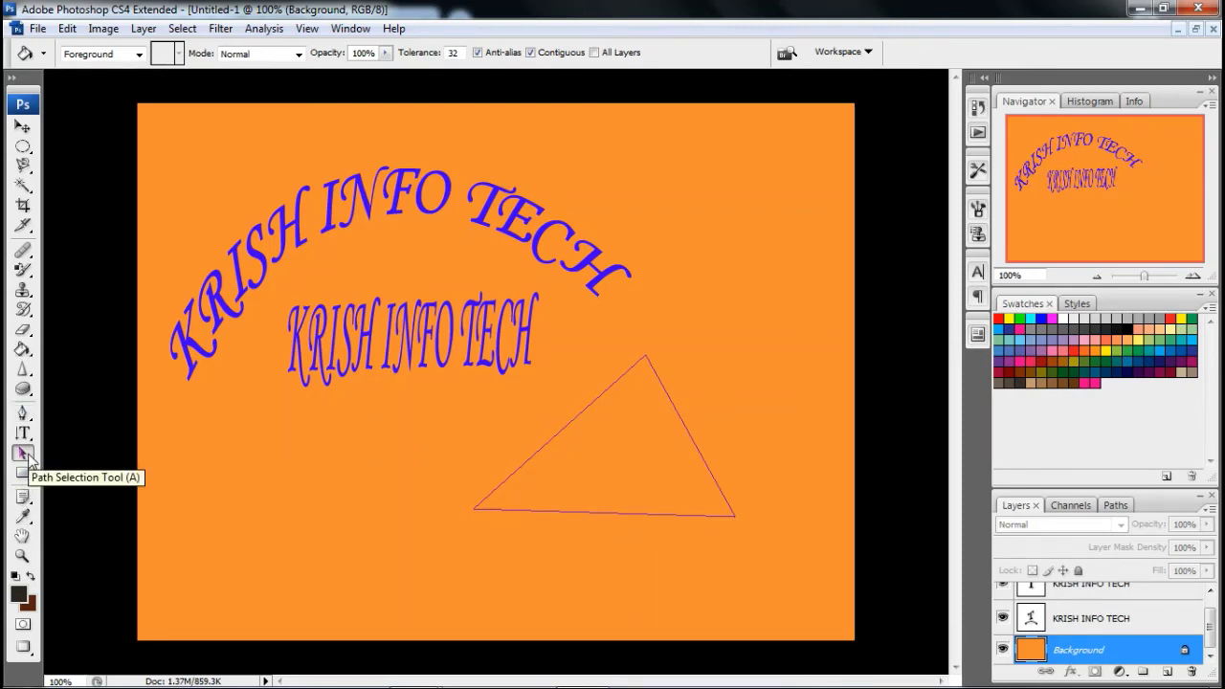
left_click(585, 412)
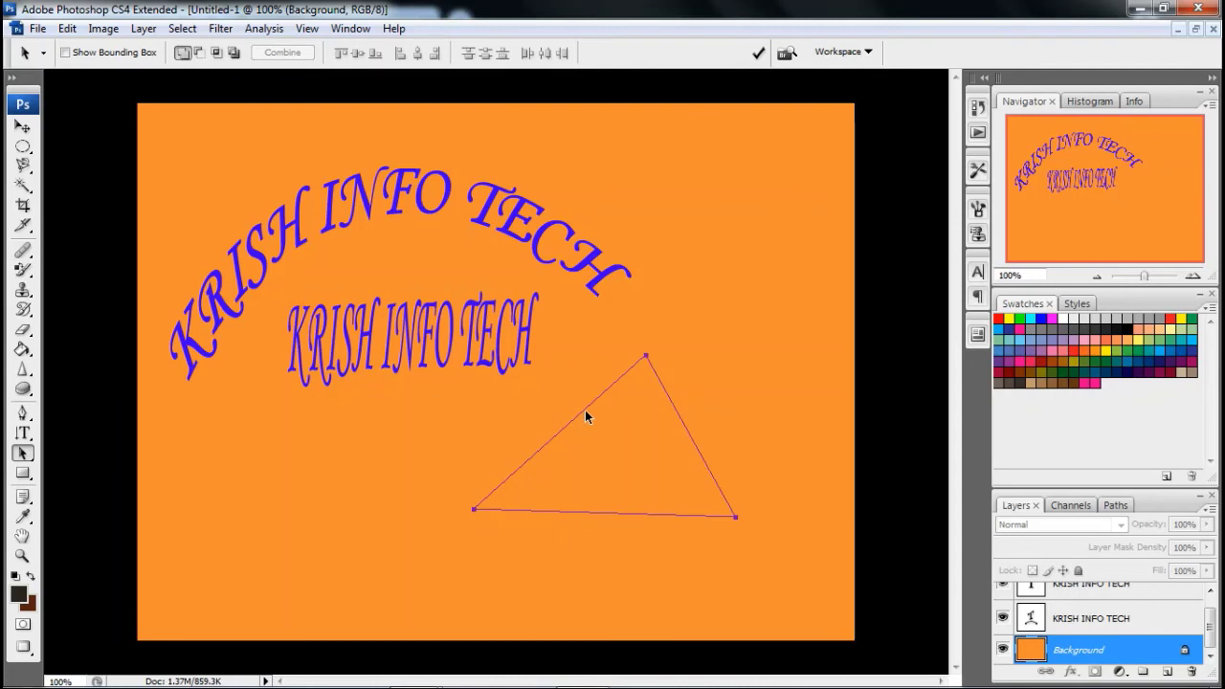
left_click_drag(628, 458, 717, 222)
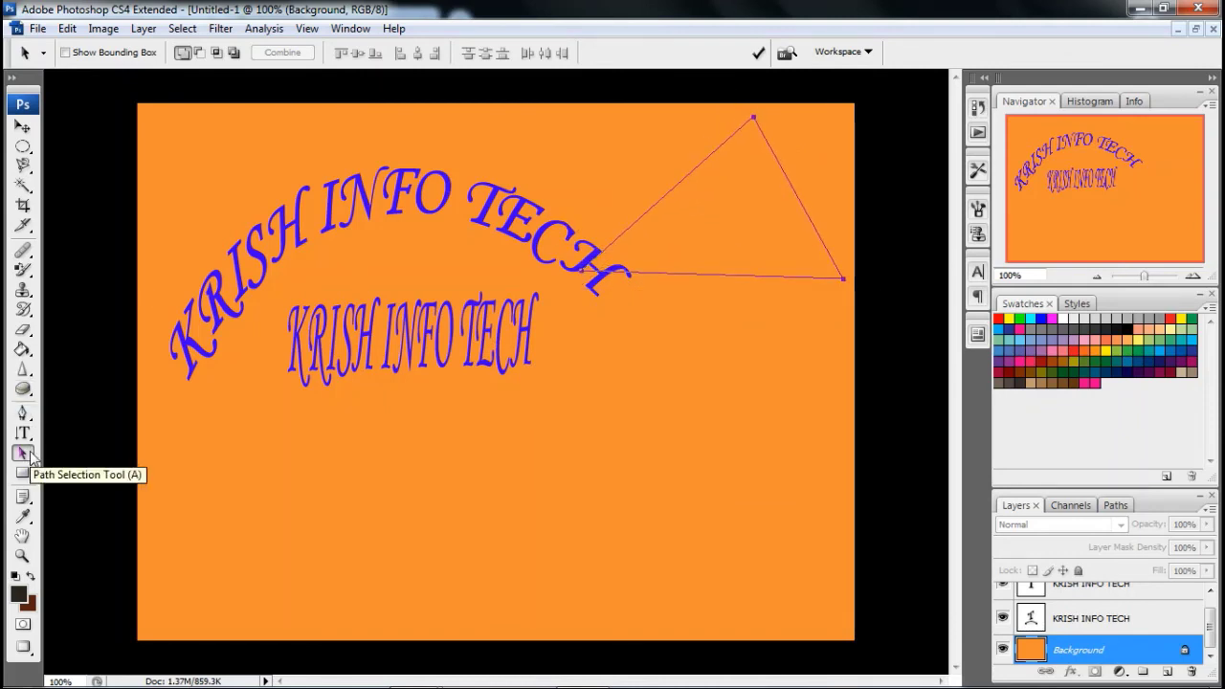
Swap the foreground and background colors back and forth and reset them to the default black and white
left_click(31, 578)
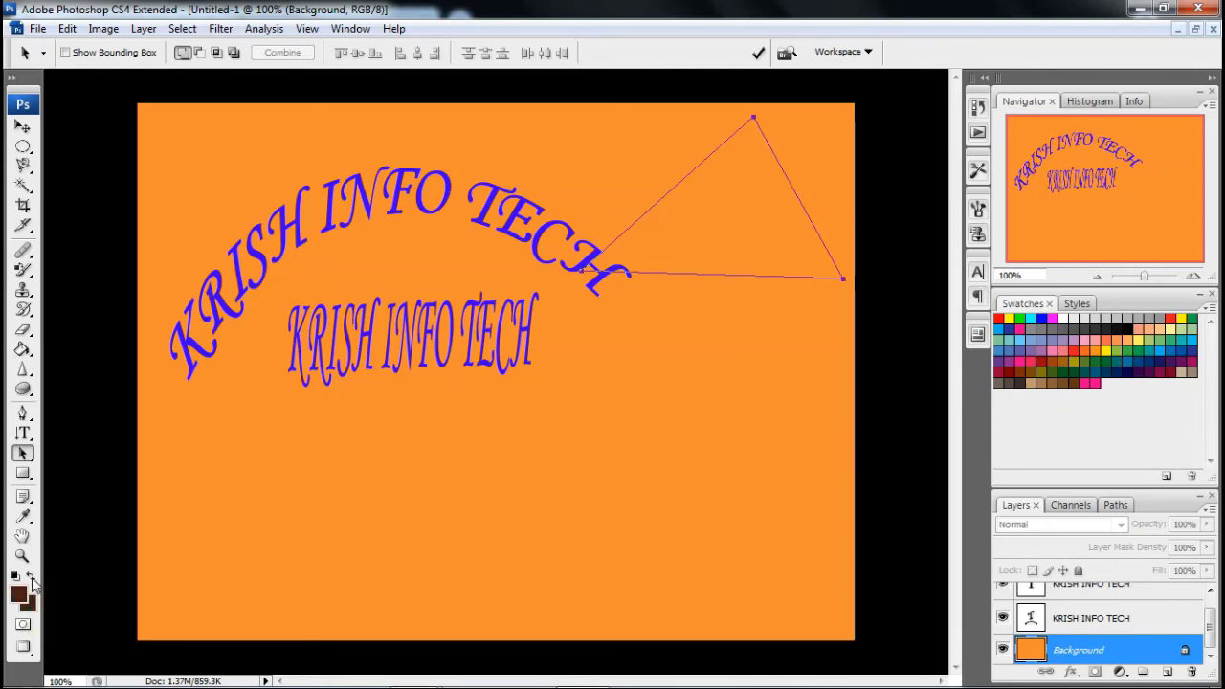
left_click(32, 580)
left_click(31, 580)
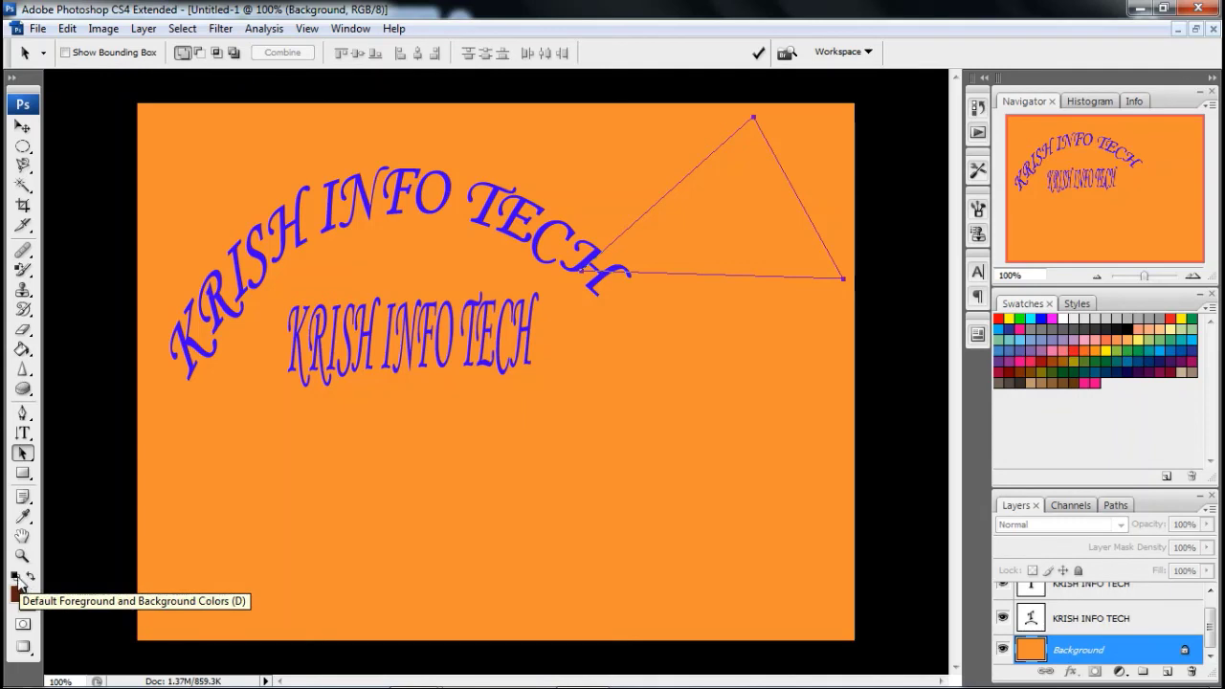
left_click(19, 579)
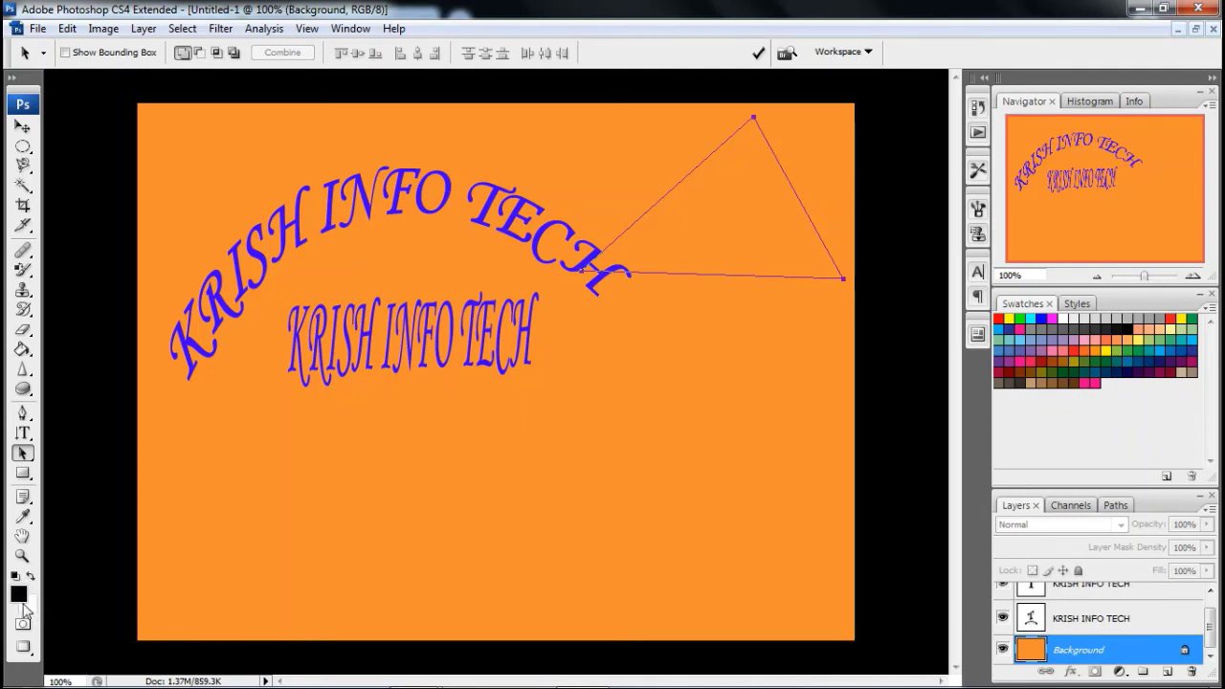
left_click(33, 577)
left_click(33, 577)
Set the foreground color to a light red swatch and move the triangular path down to the lower-right area of the canvas
left_click(1068, 351)
left_click_drag(727, 220, 730, 433)
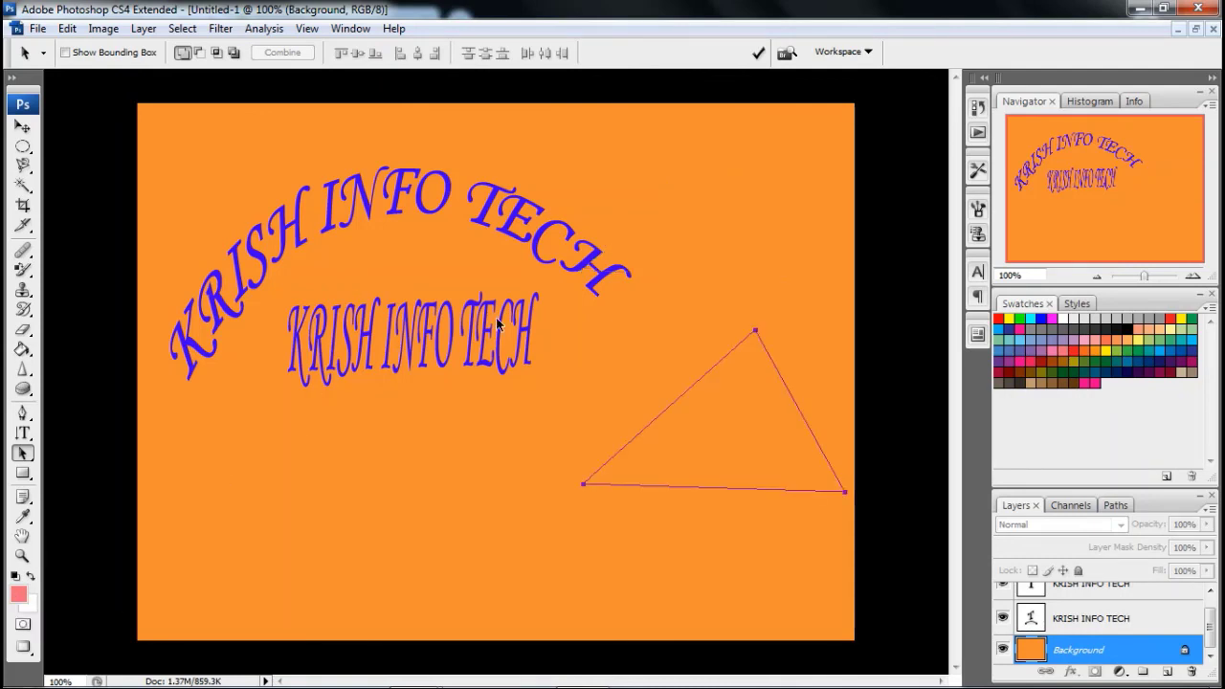
Select the arched KRISH INFO TECH text layer and move it slightly to the right, with the preset styles shown
left_click(1076, 304)
left_click(1089, 621)
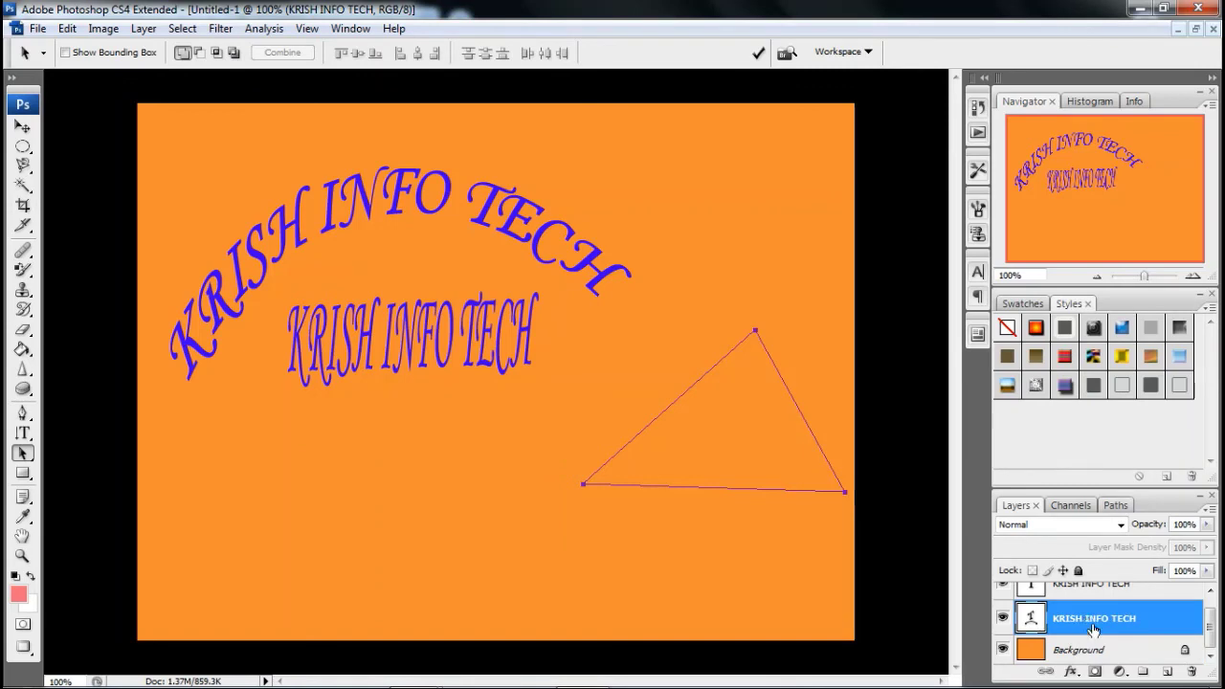
left_click(23, 126)
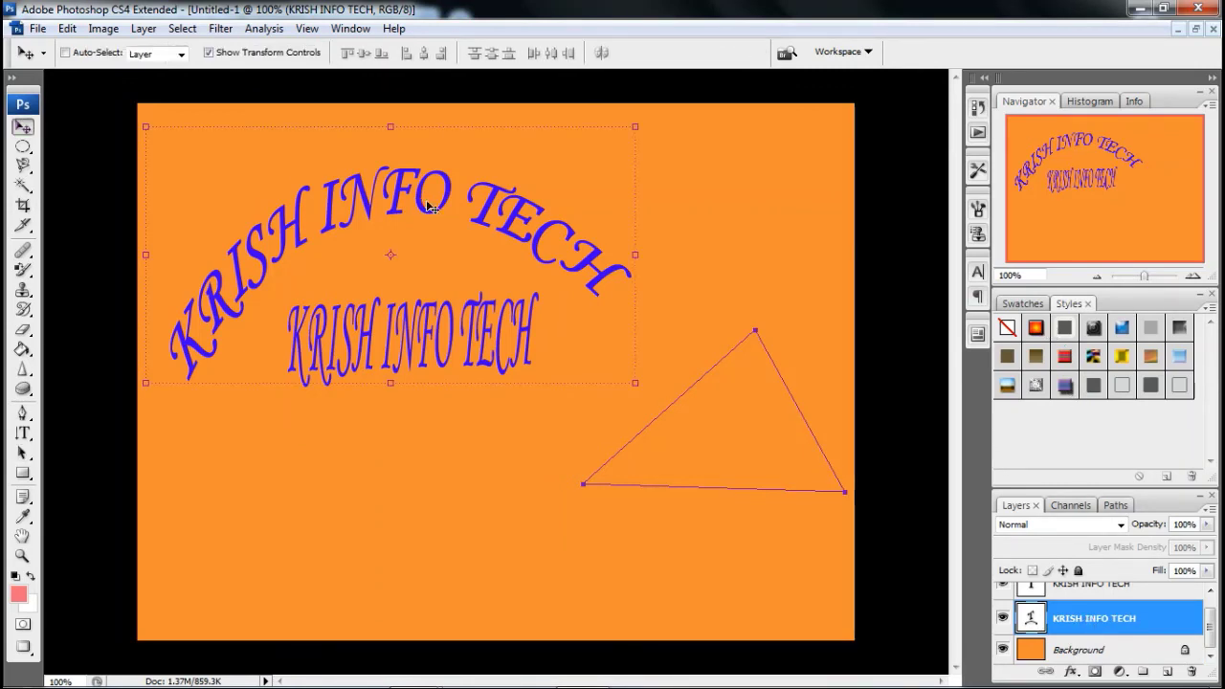
left_click_drag(431, 208, 454, 206)
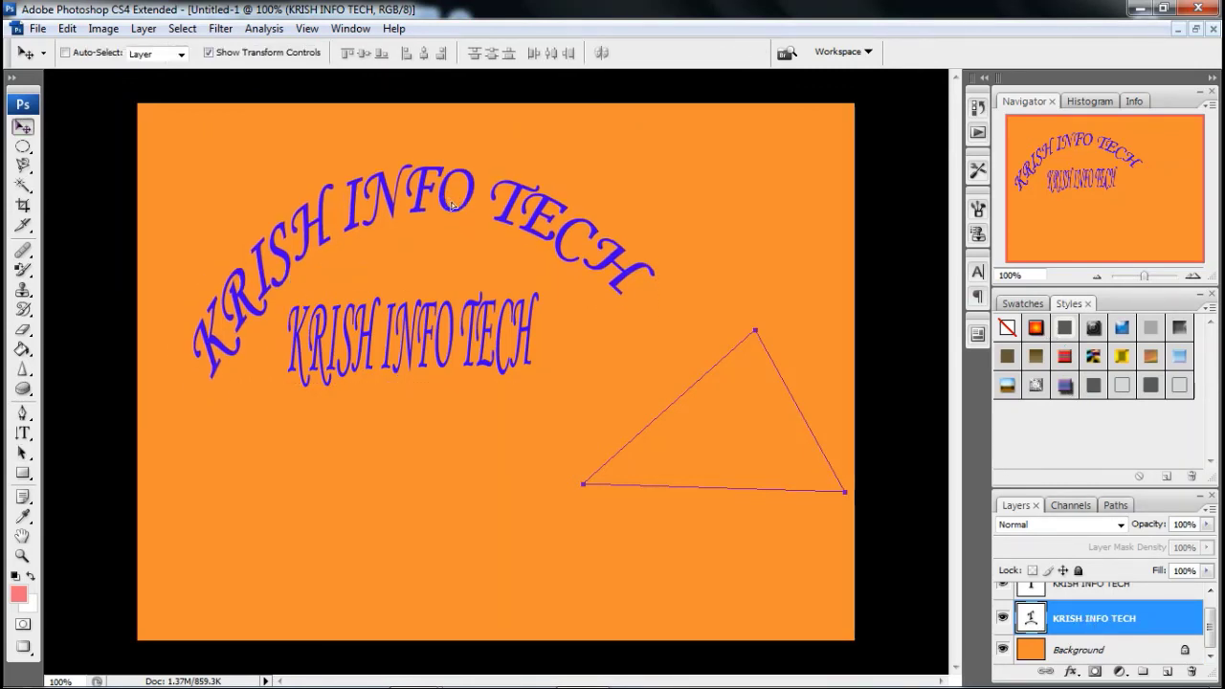
Try several preset layer styles on the arched text, and apply the blue-purple beveled style with a drop shadow last
double_click(1065, 357)
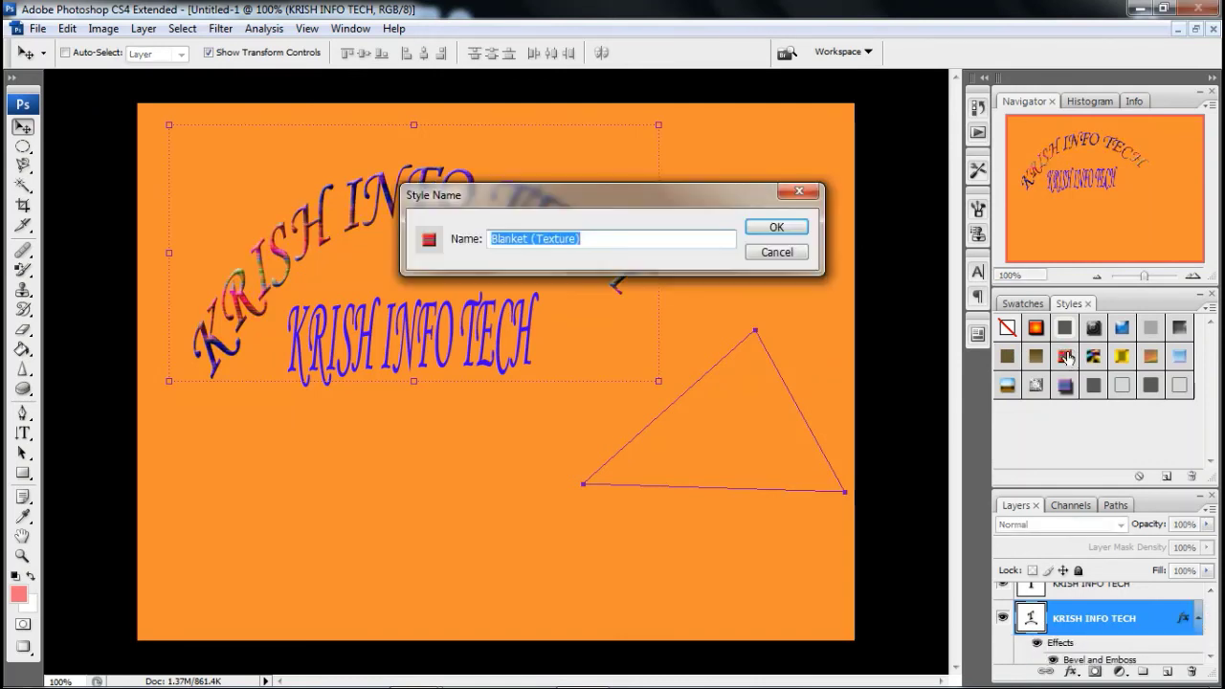
key("Escape")
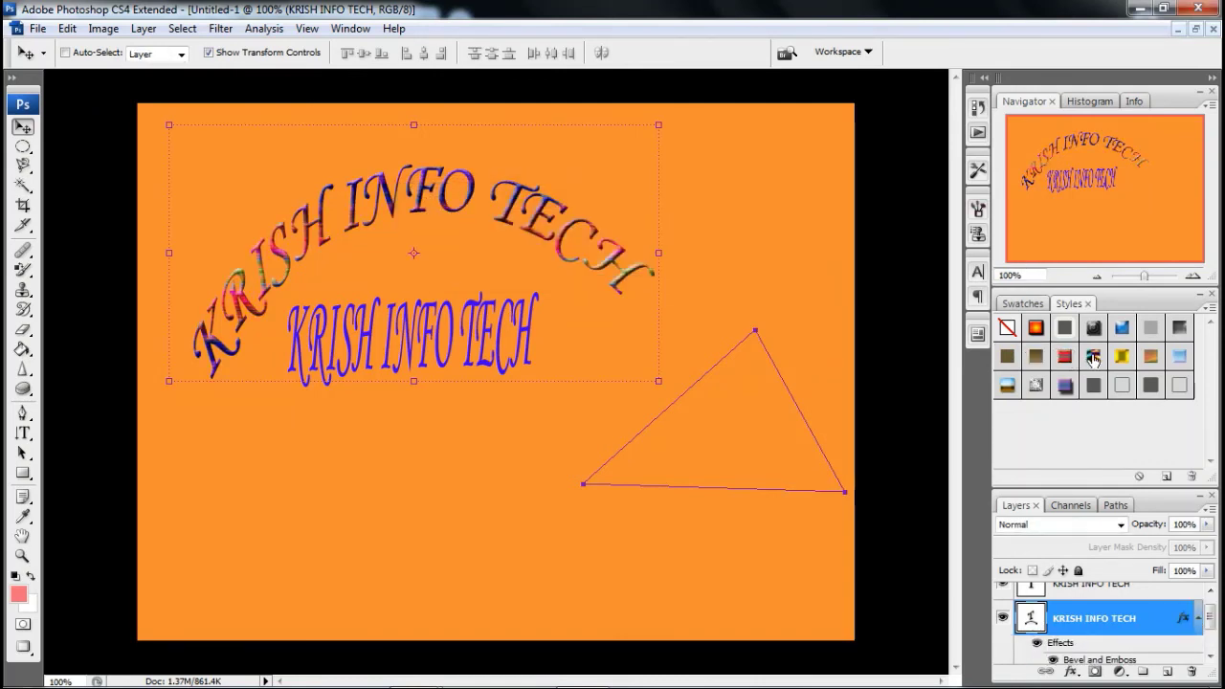
left_click(1093, 357)
left_click(1122, 359)
left_click(1151, 361)
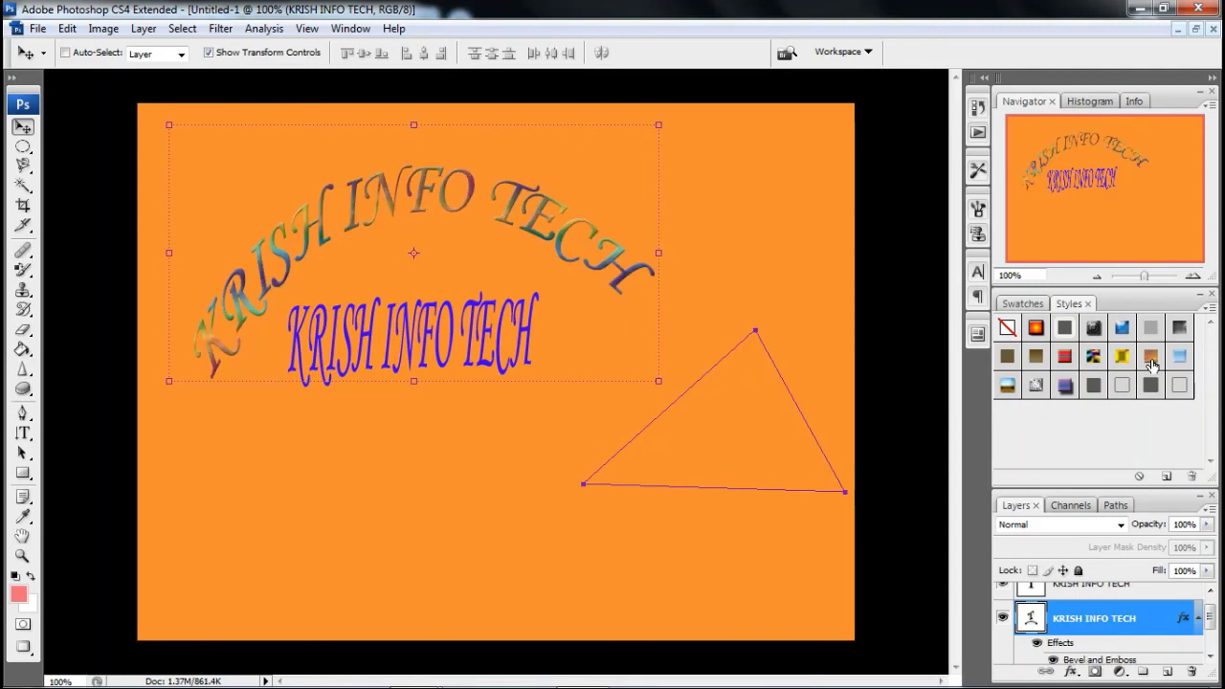
left_click(1177, 358)
left_click(1178, 331)
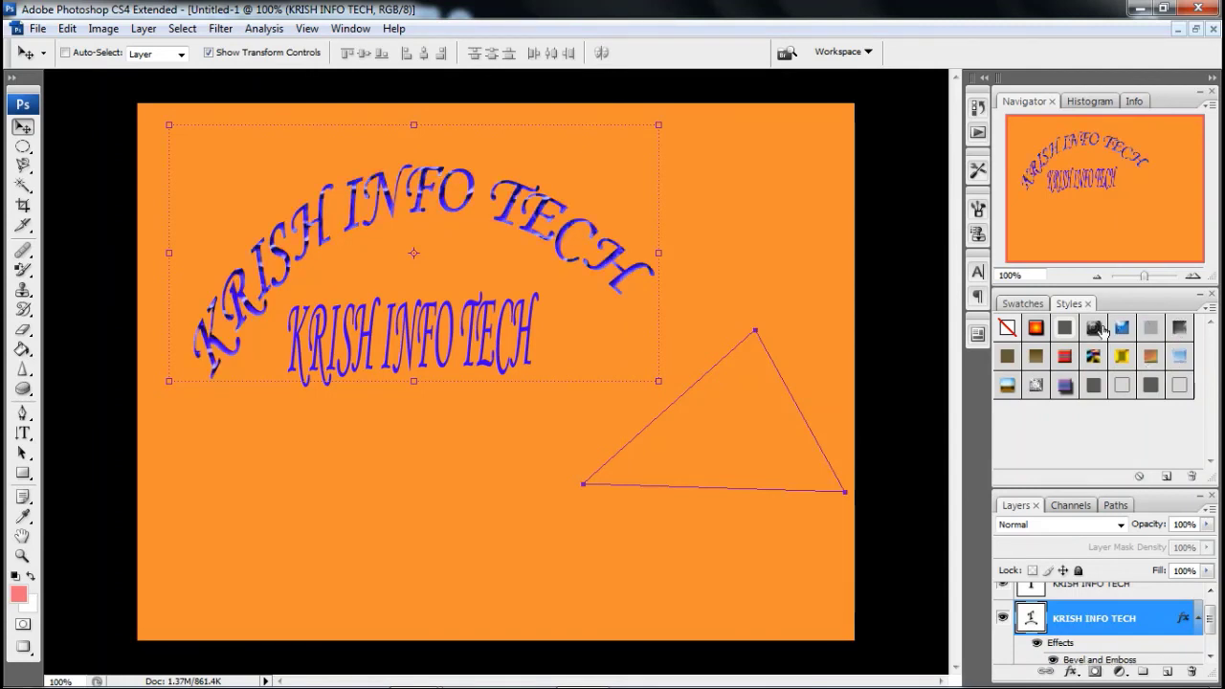
left_click(1094, 330)
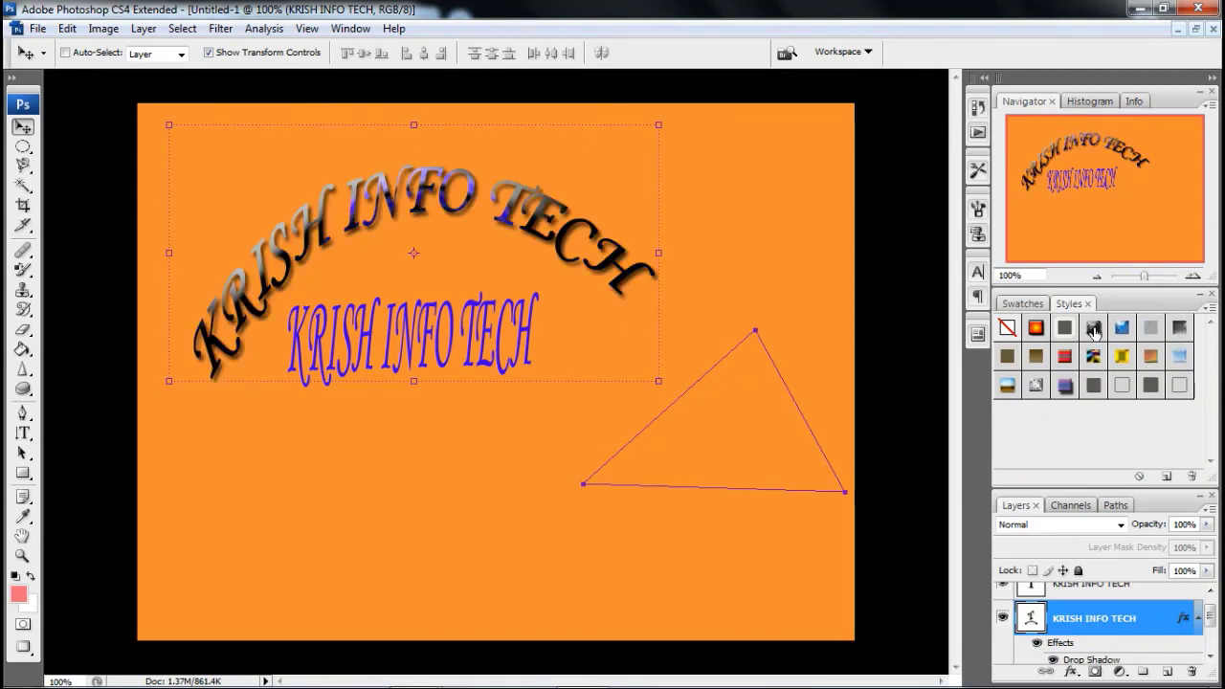
left_click(1007, 356)
left_click(1010, 385)
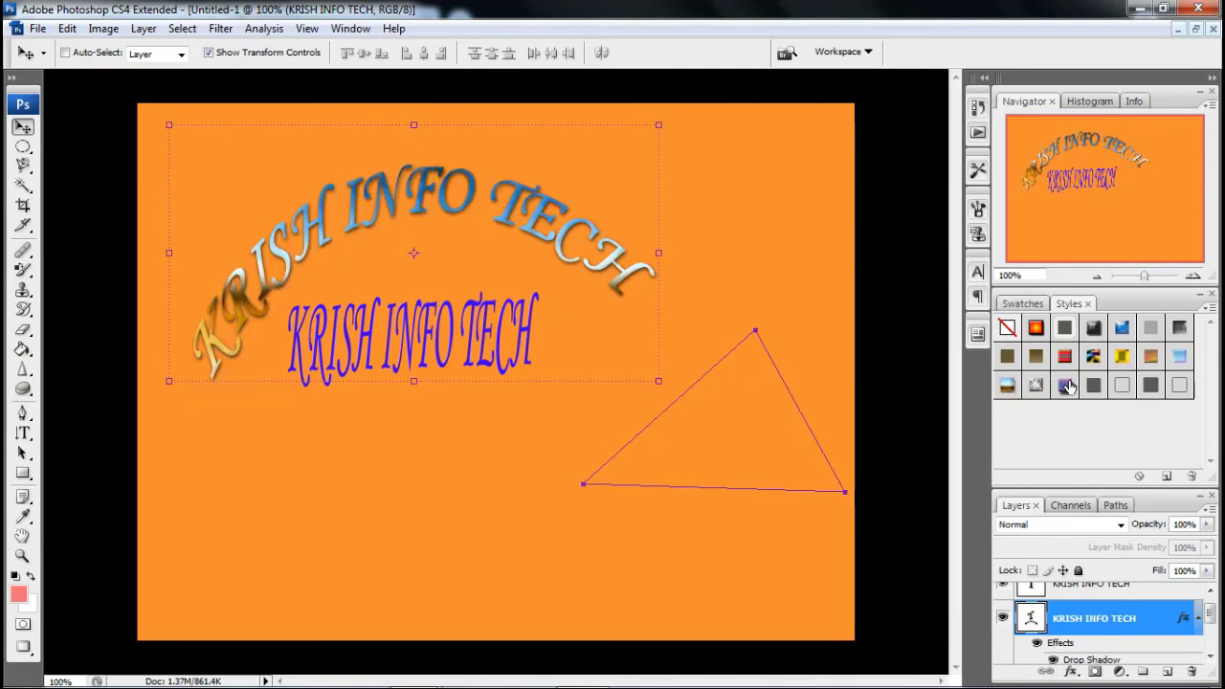
left_click(1066, 386)
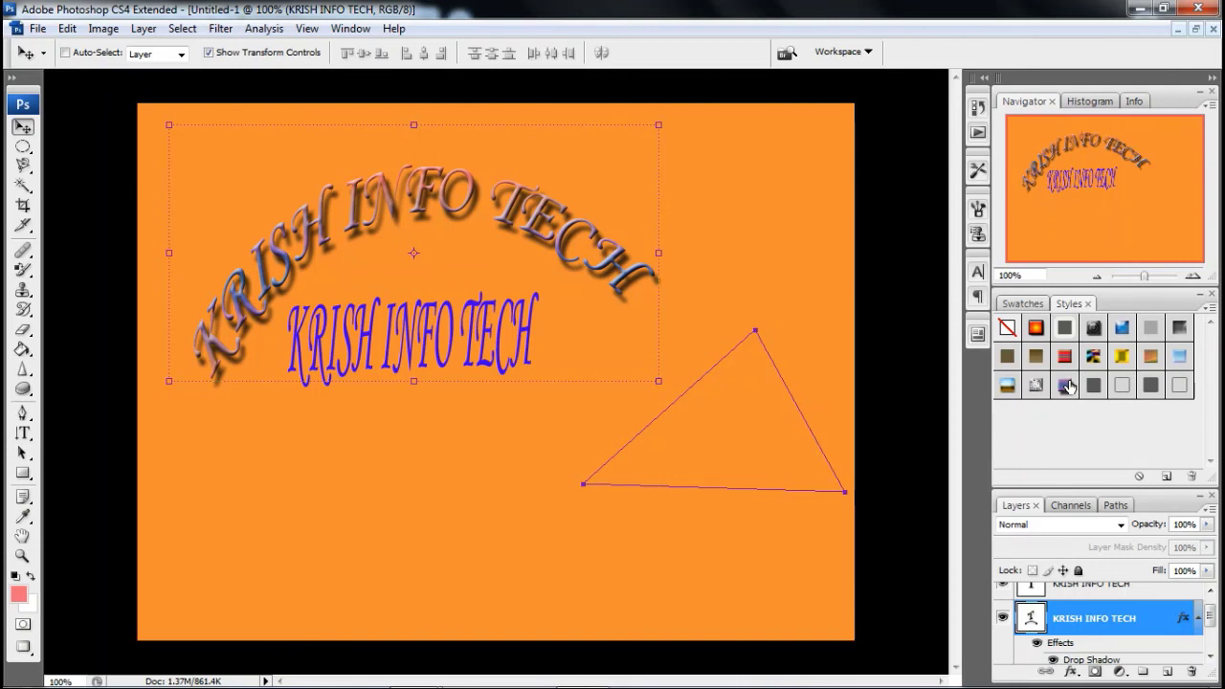
Open the School Logo JPEG image from the Desktop
left_click(36, 28)
left_click(48, 63)
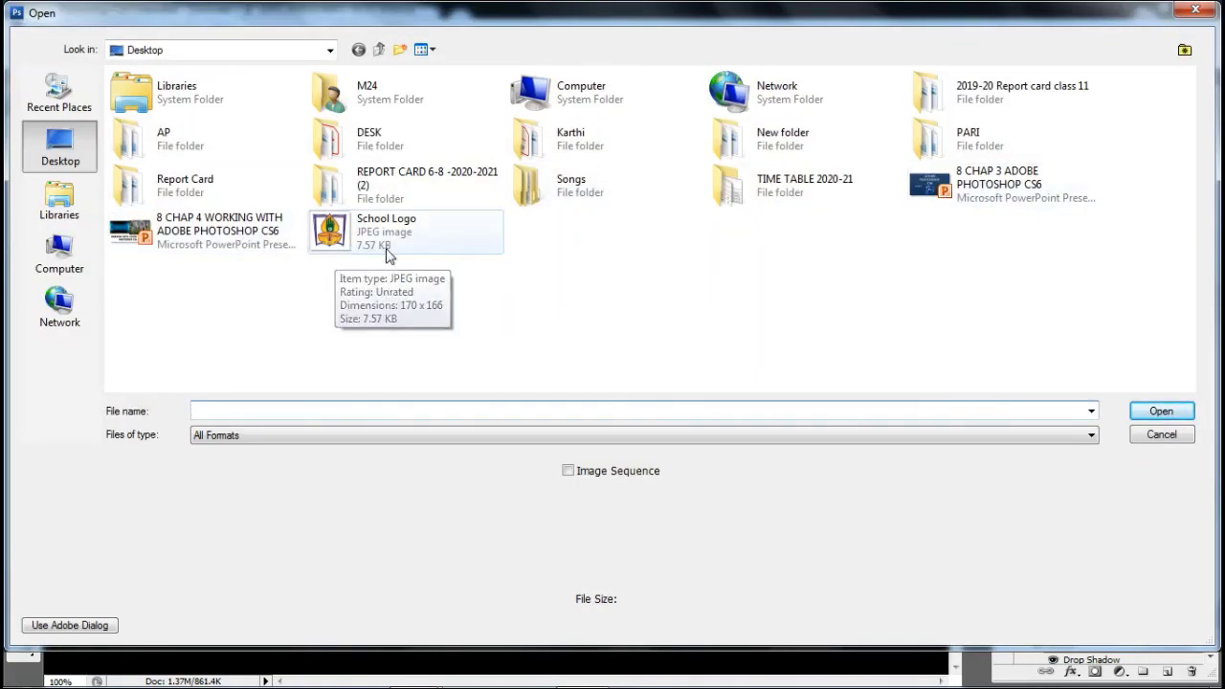
double_click(350, 234)
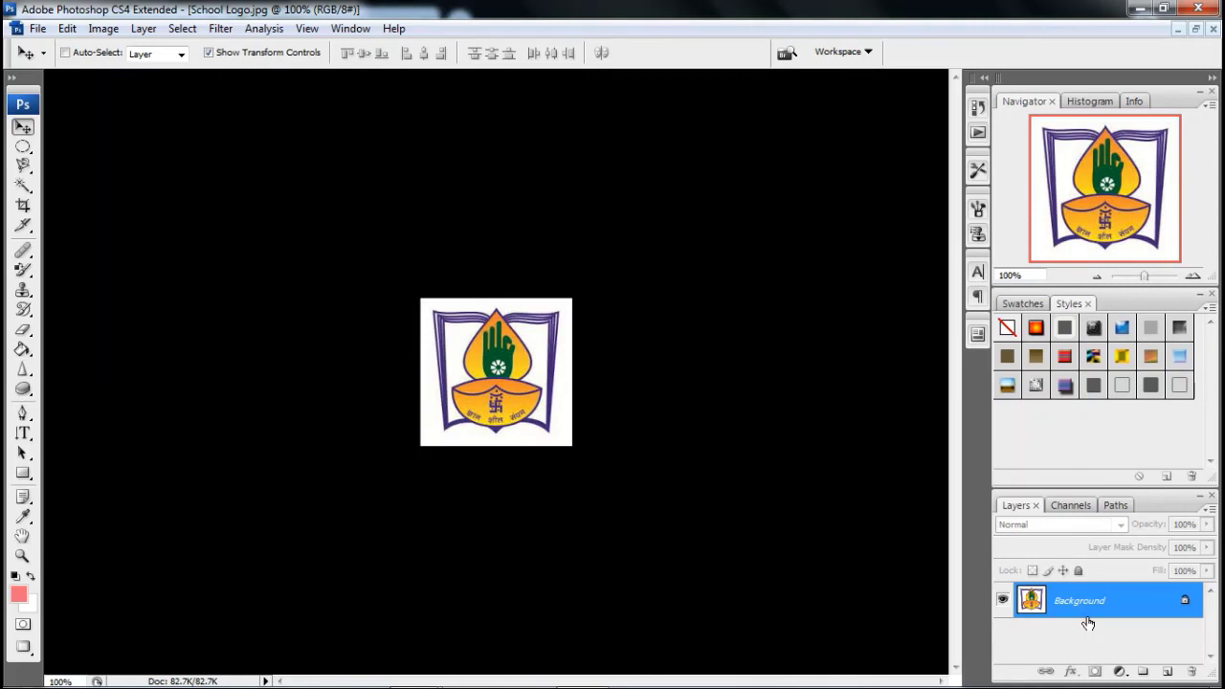
left_click_drag(1088, 617, 579, 360)
left_click(38, 28)
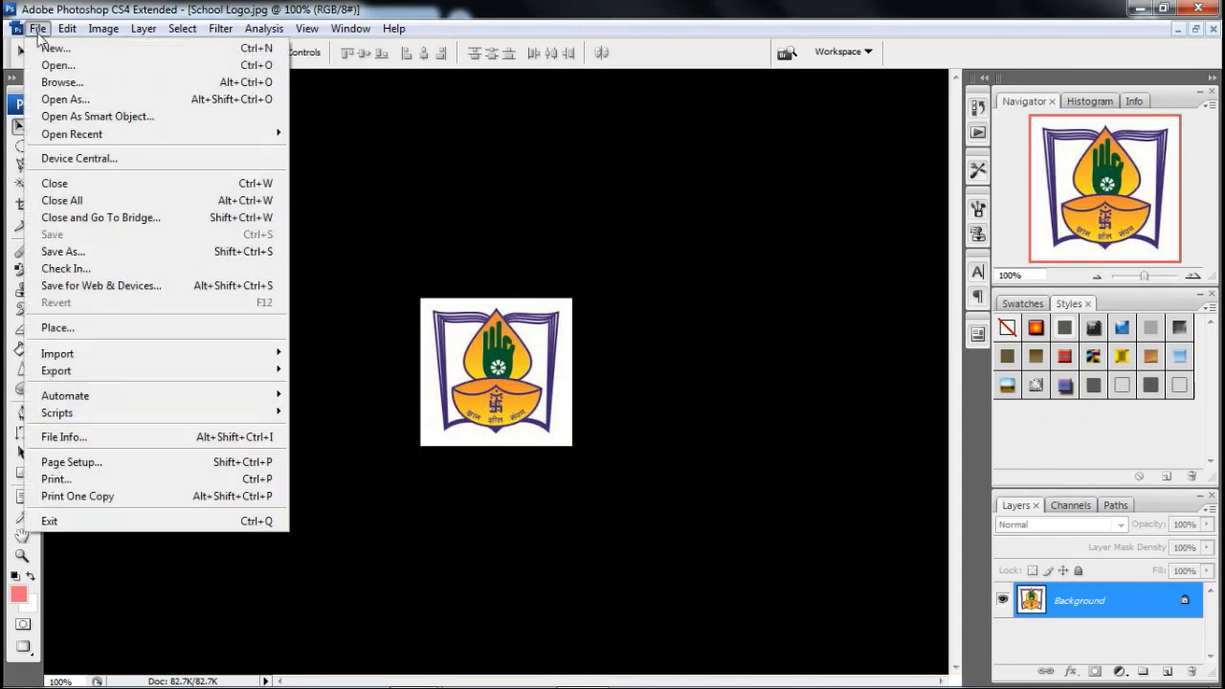
left_click(578, 299)
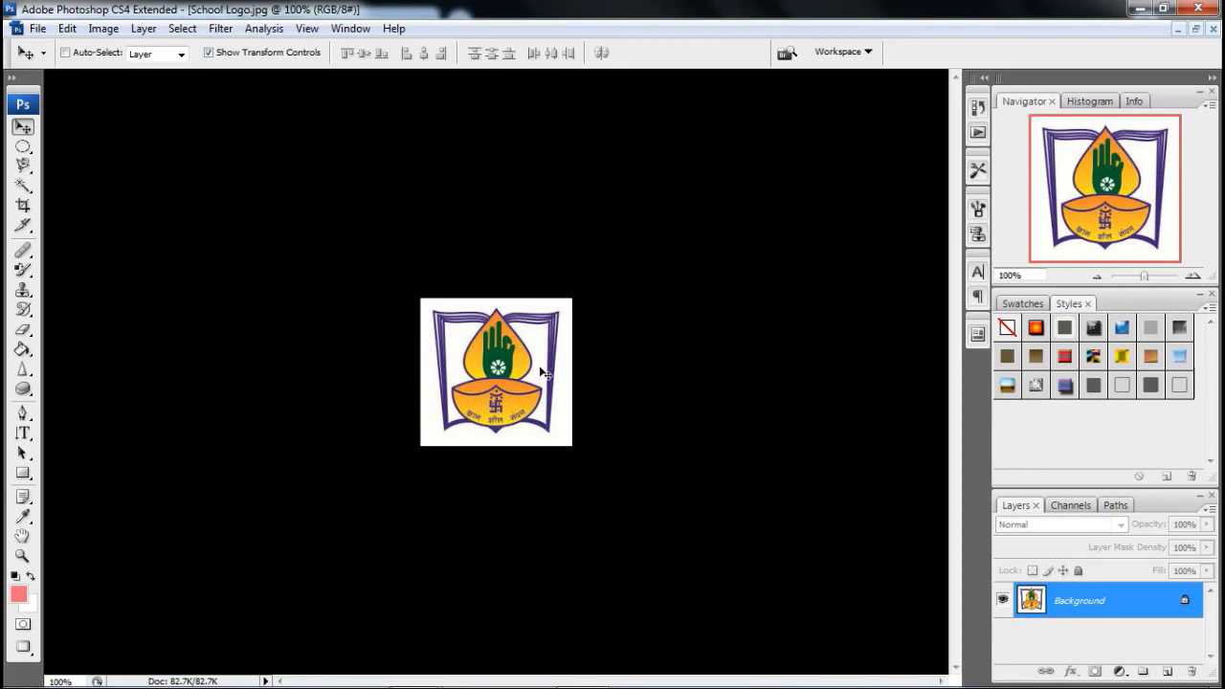
Save a copy of the logo to the Desktop as School Logo1 in JPEG format, with Maximum quality 12 and Baseline ("Standard")
left_click(38, 29)
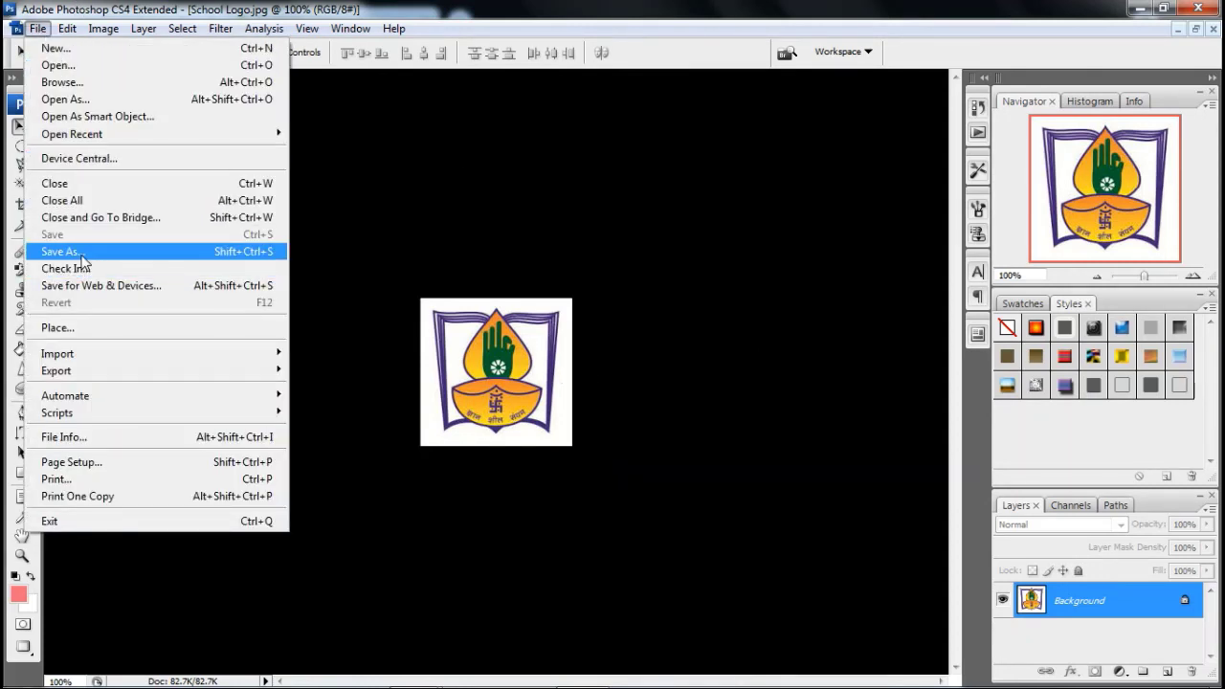
left_click(168, 260)
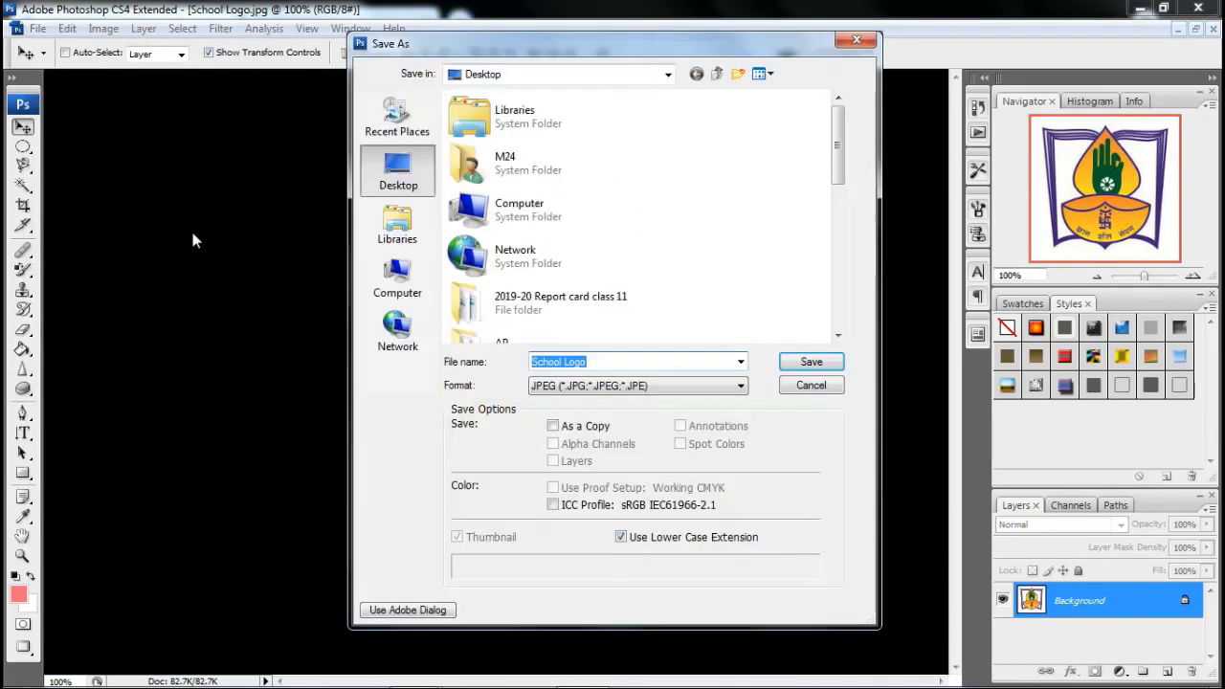
left_click(615, 361)
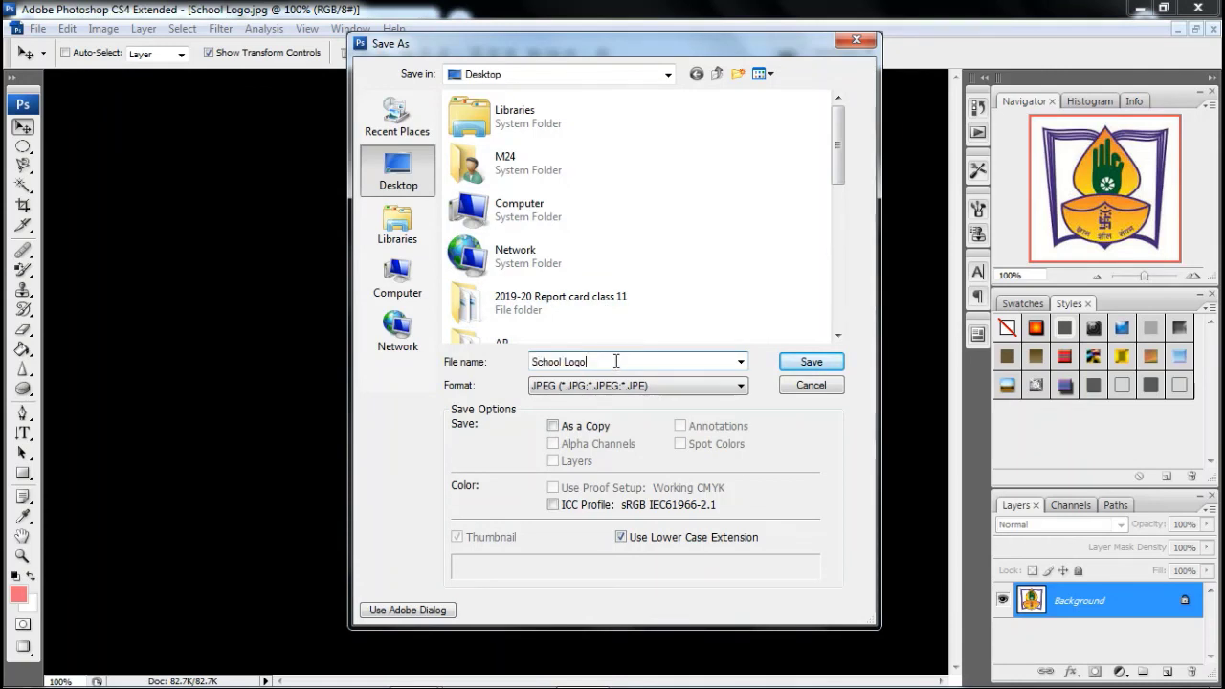
type("1")
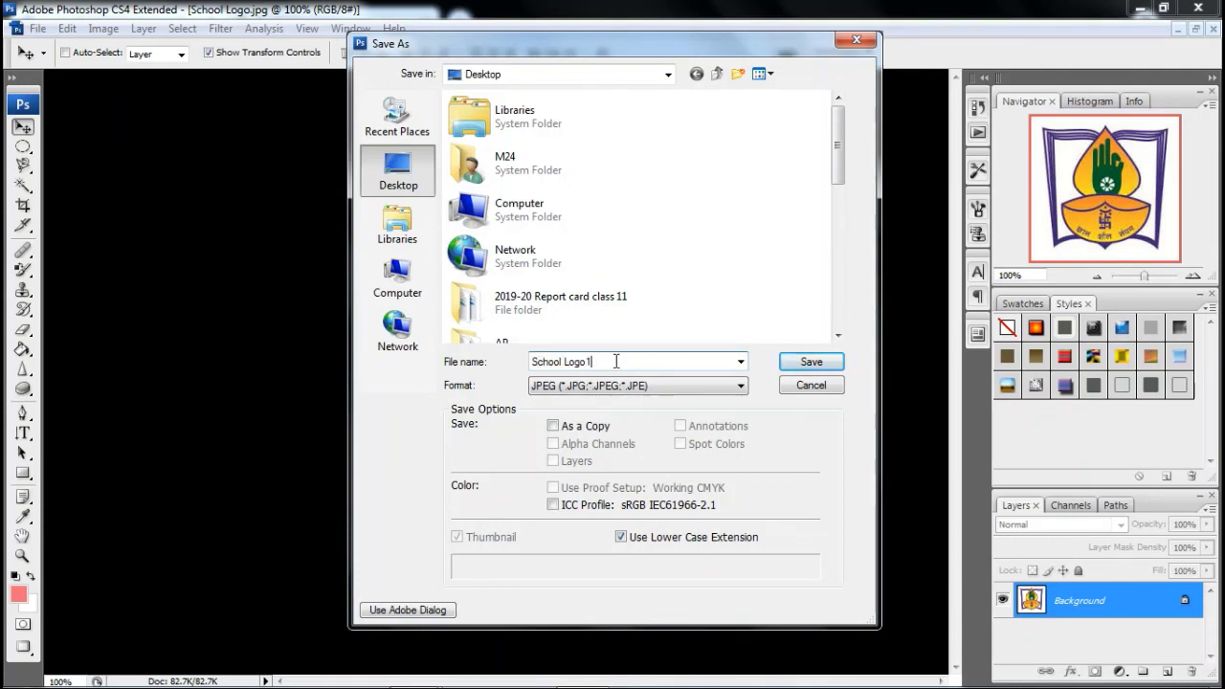
left_click(726, 386)
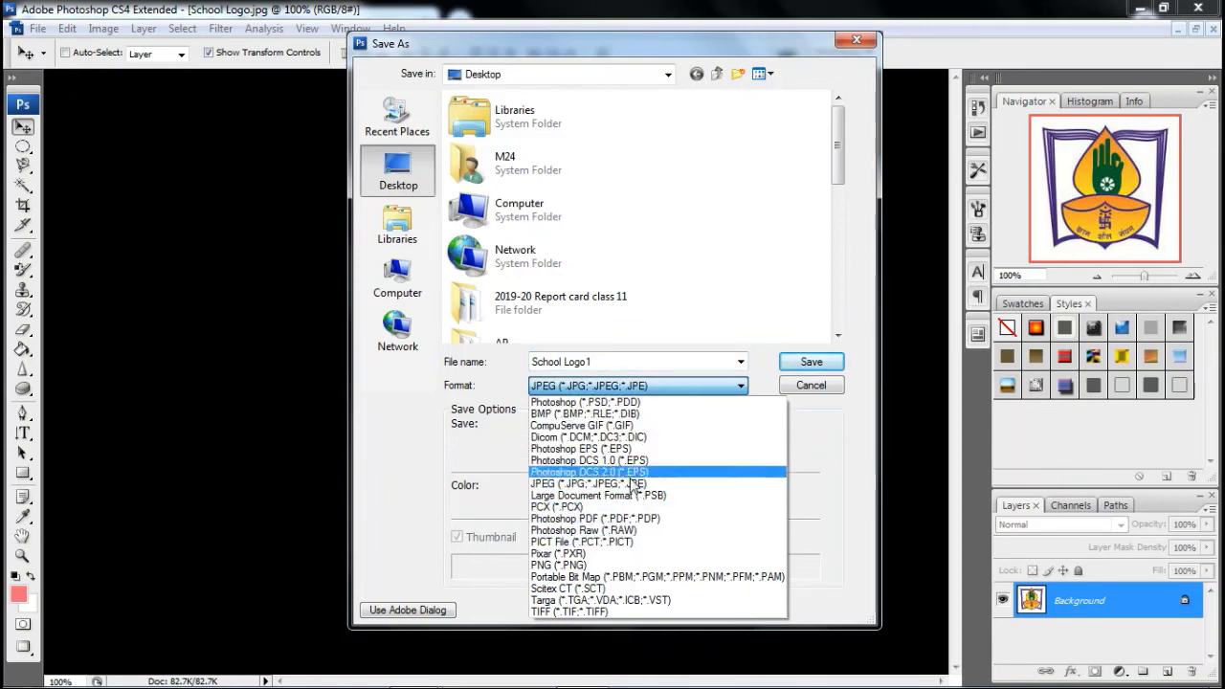
left_click(677, 490)
left_click(821, 362)
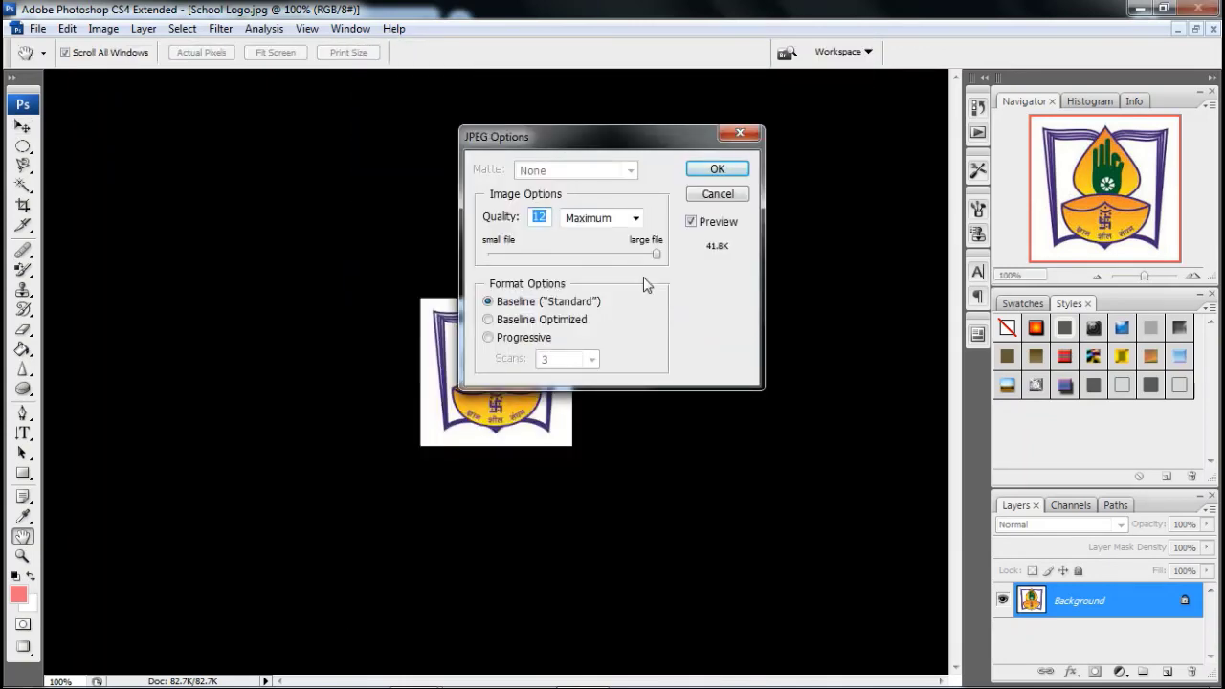
left_click(713, 172)
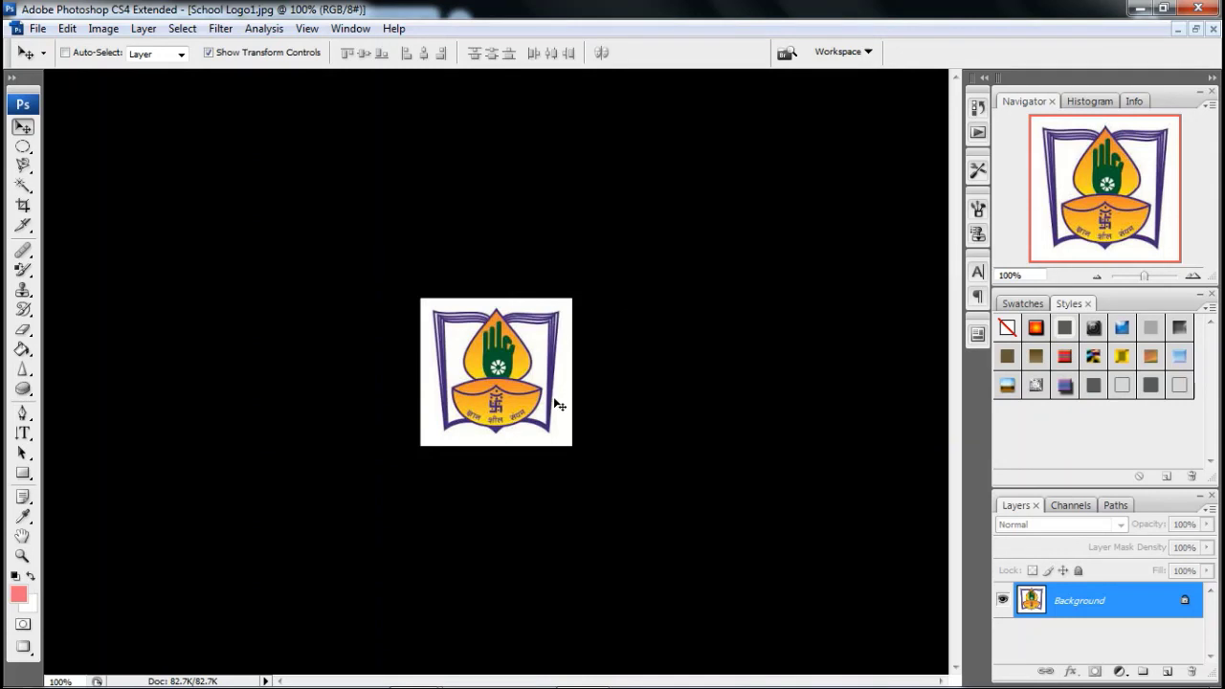
left_click(103, 28)
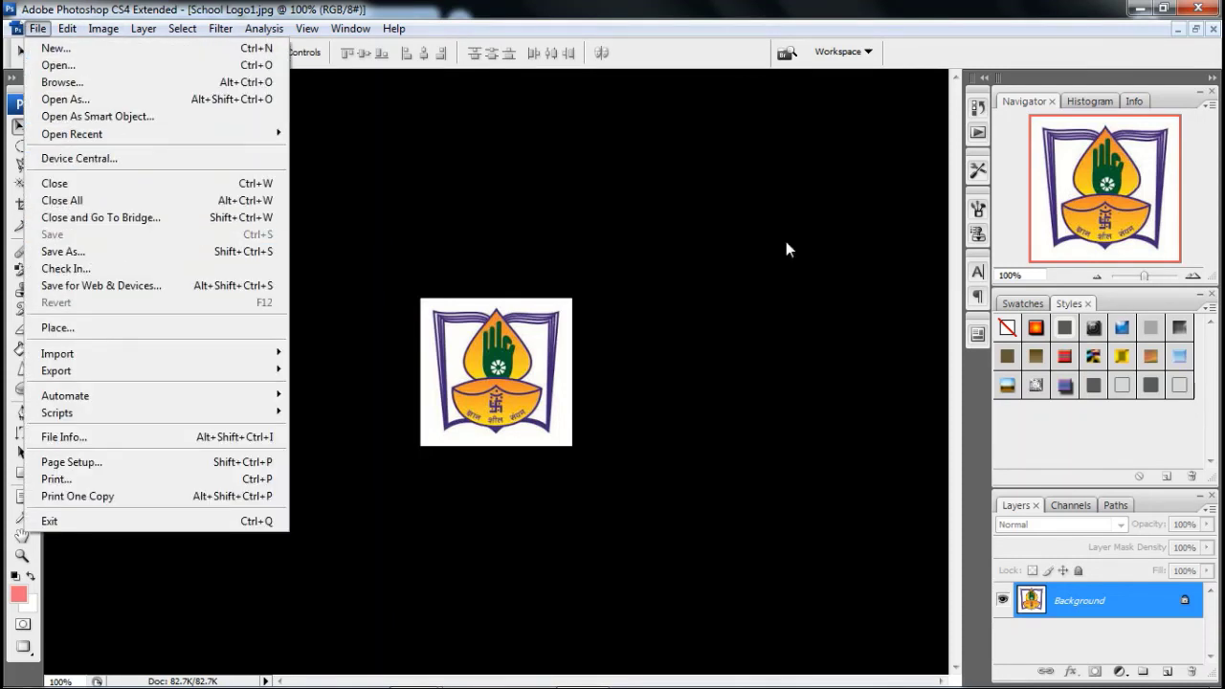
left_click(788, 245)
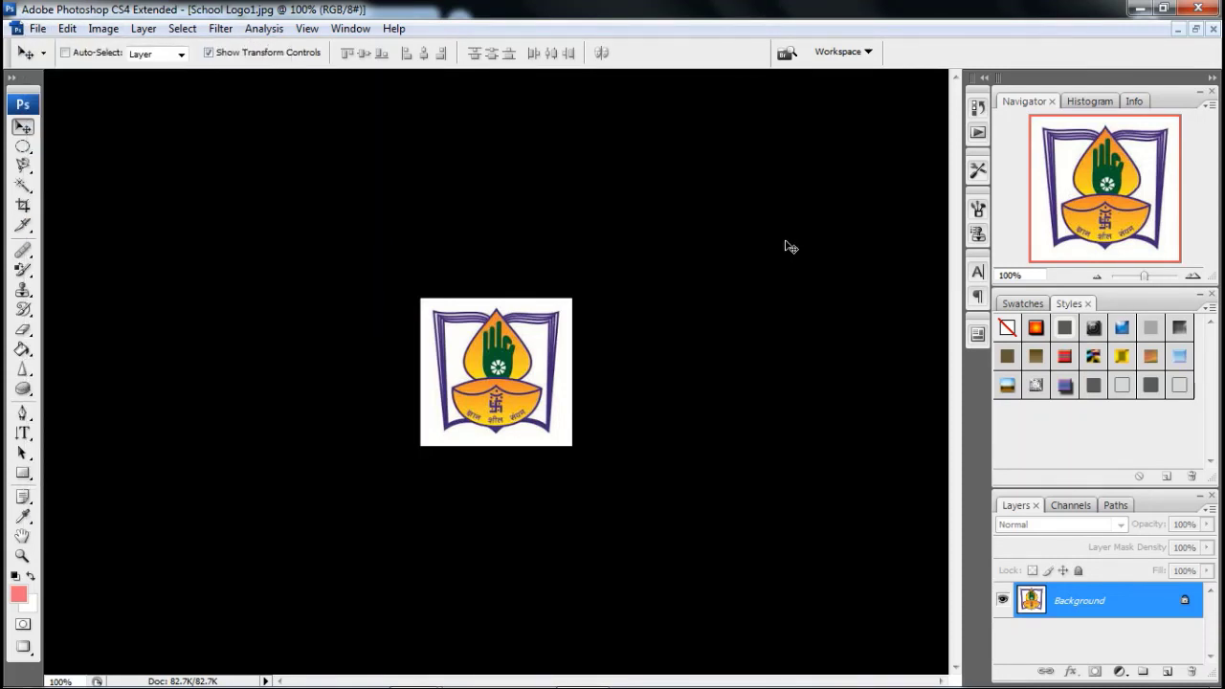